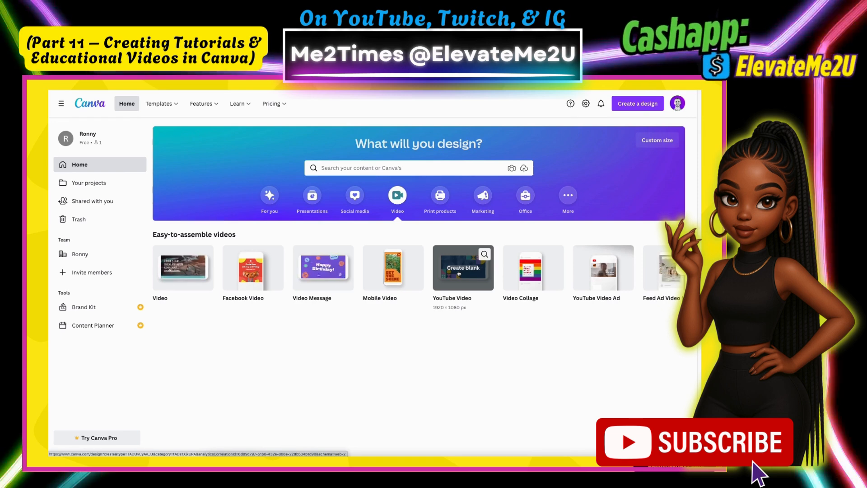
Create a blank 1920 x 1080 px YouTube Video design
click(459, 272)
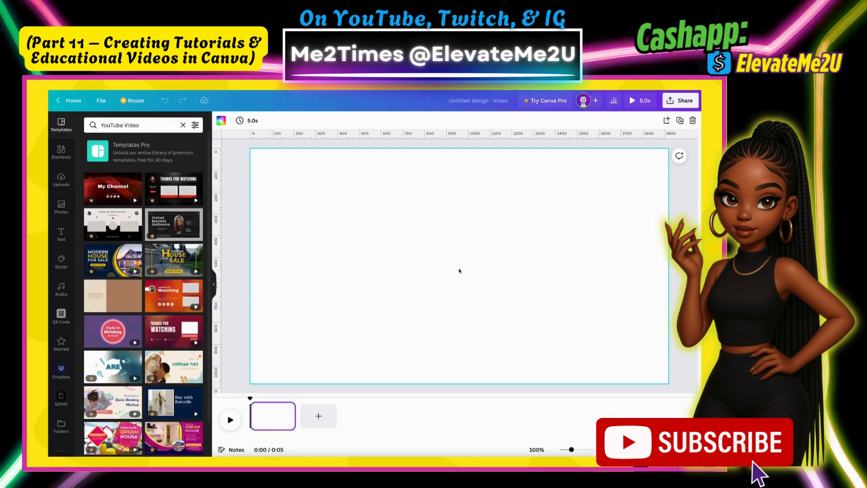
mouse_move(282, 427)
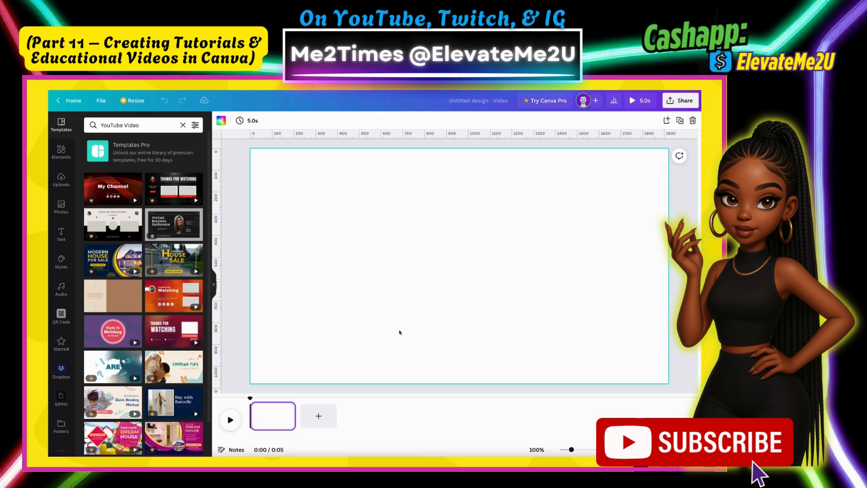
scroll(398, 274, down, 3)
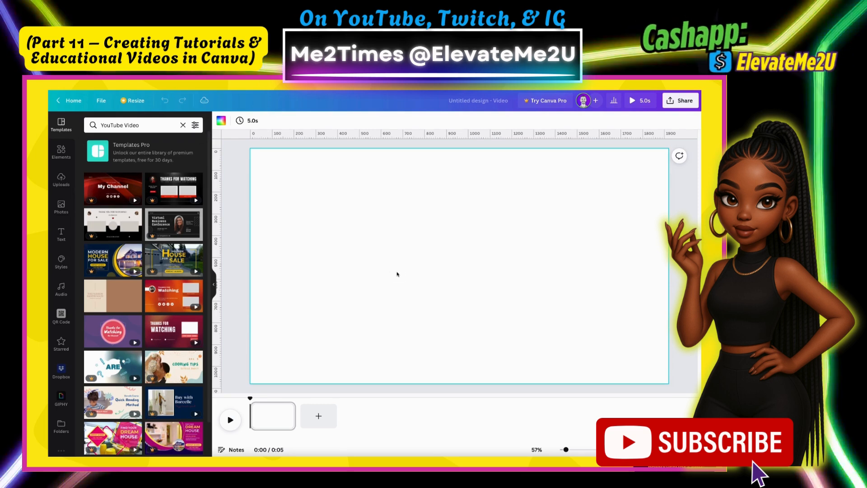
Add the dark teal ftc logo from the uploaded images to the blank page and select it
click(62, 180)
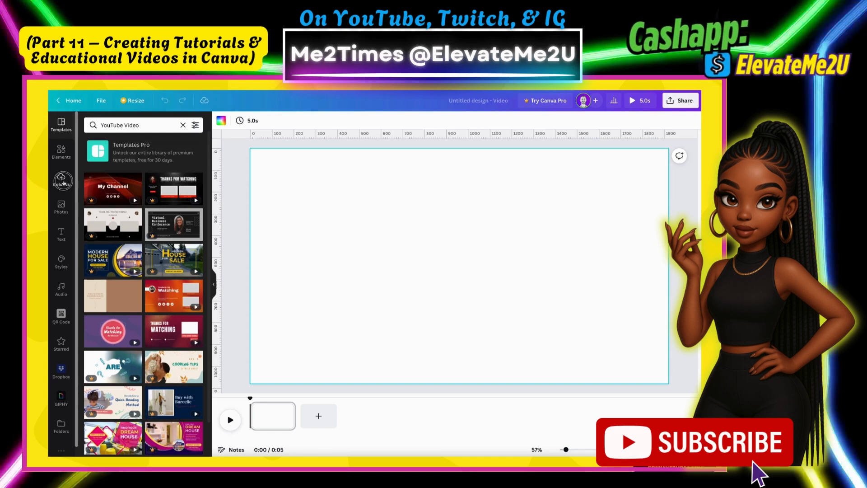
scroll(120, 289, down, 10)
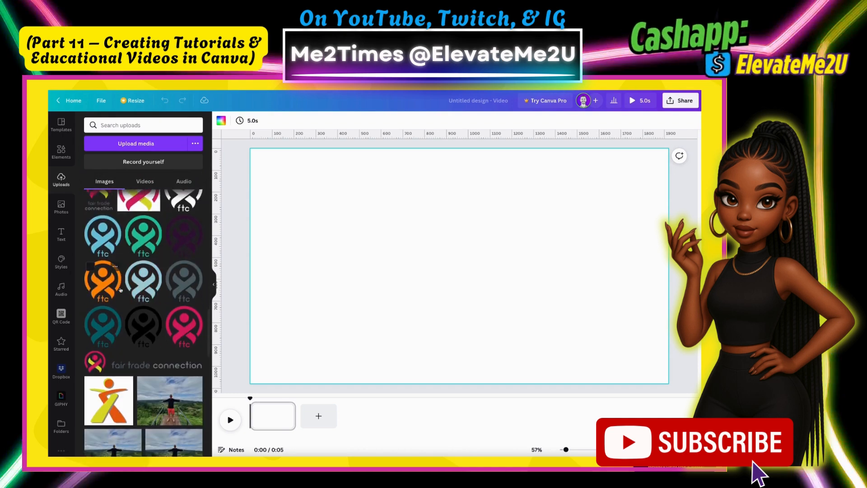
click(103, 325)
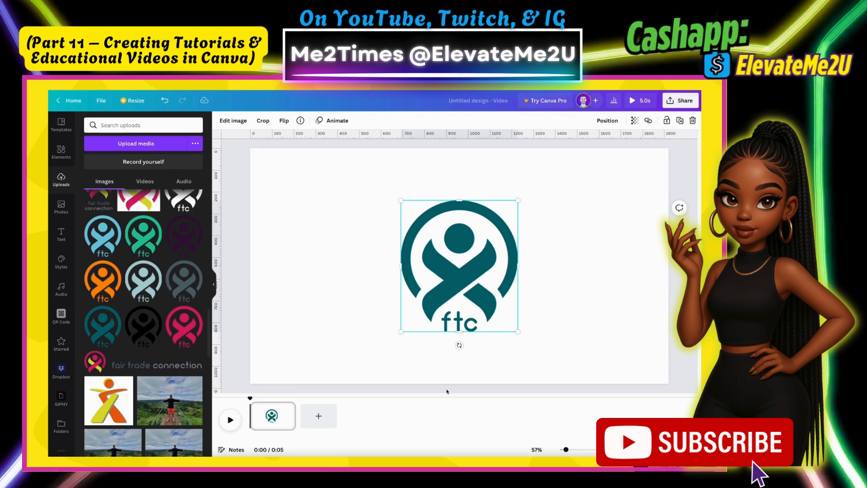
click(362, 257)
click(422, 268)
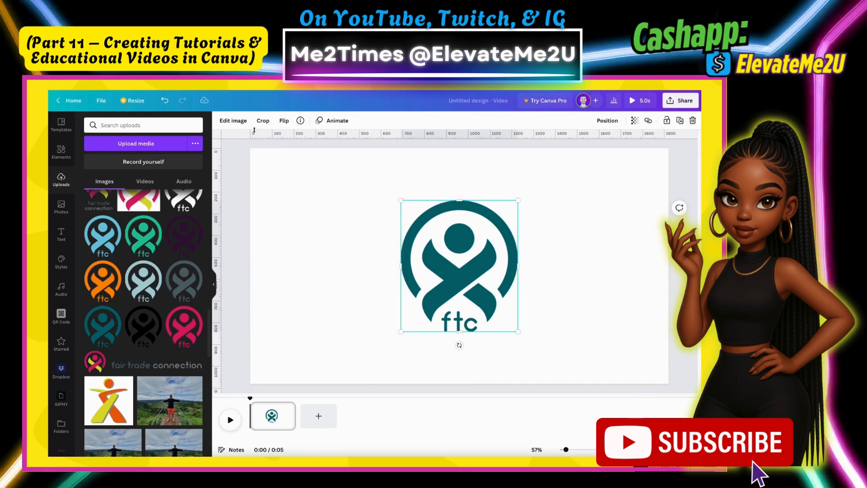
Place the logo on the T-shirt 11 mockup from the Smartmockups image effects
click(234, 121)
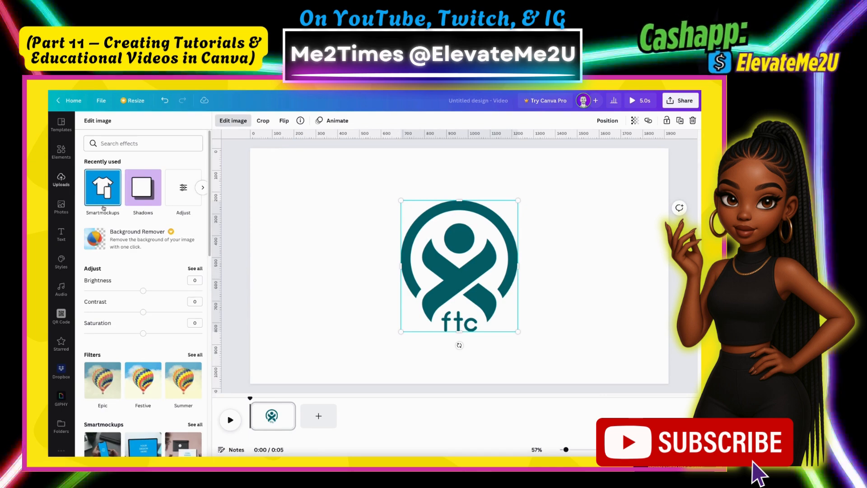
click(112, 190)
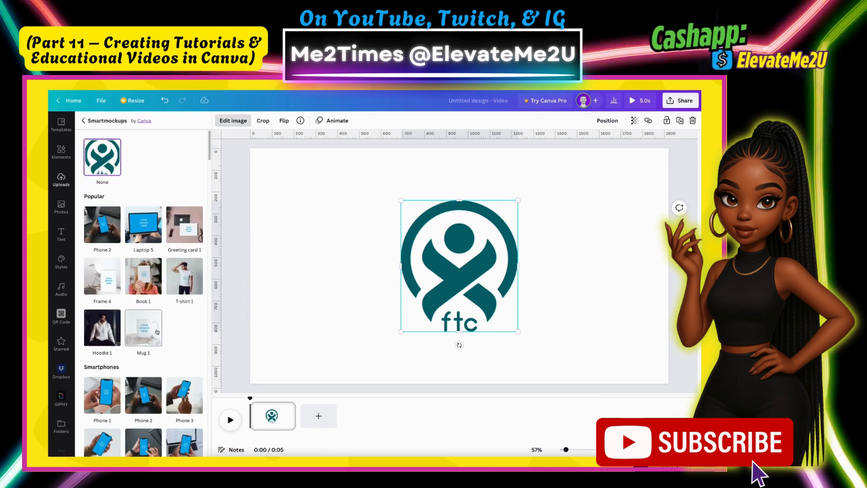
scroll(156, 335, down, 20)
scroll(157, 335, down, 3)
scroll(156, 335, up, 8)
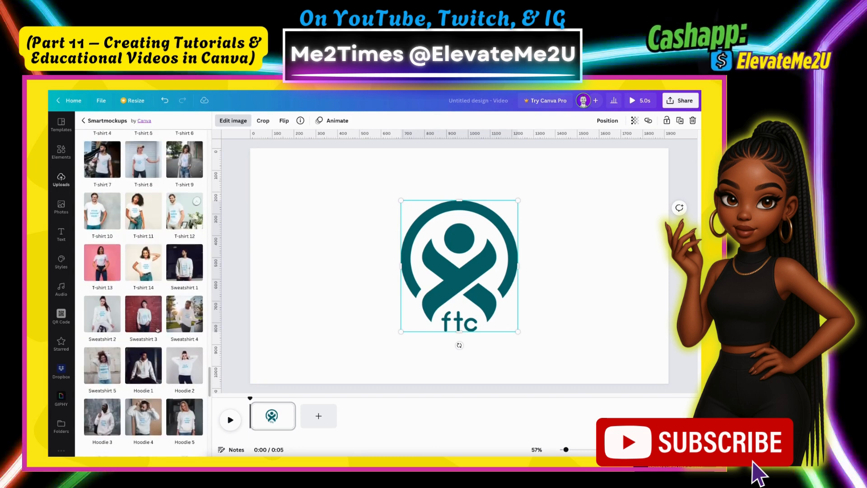
click(153, 209)
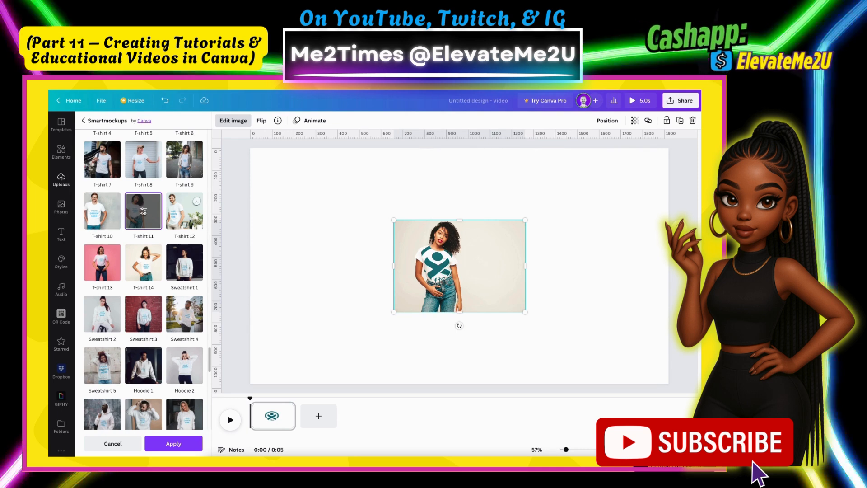
Set the T-shirt mockup's crop to Custom and reduce the logo's size to 50
click(144, 212)
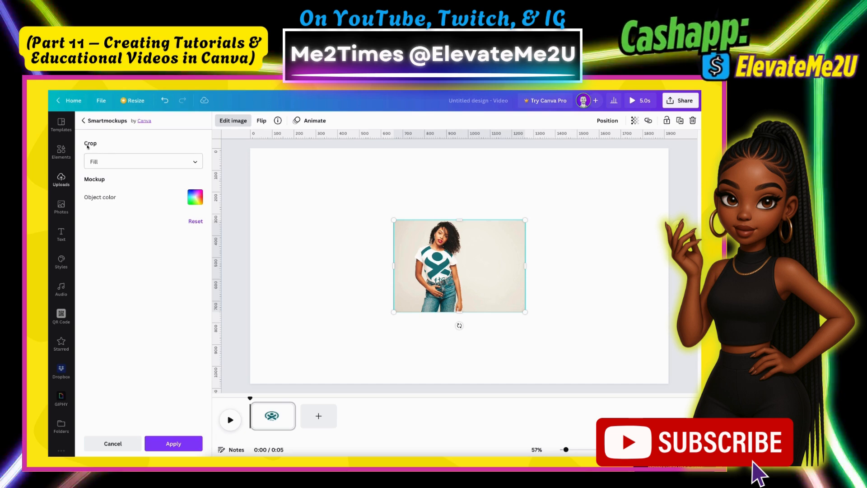
click(196, 163)
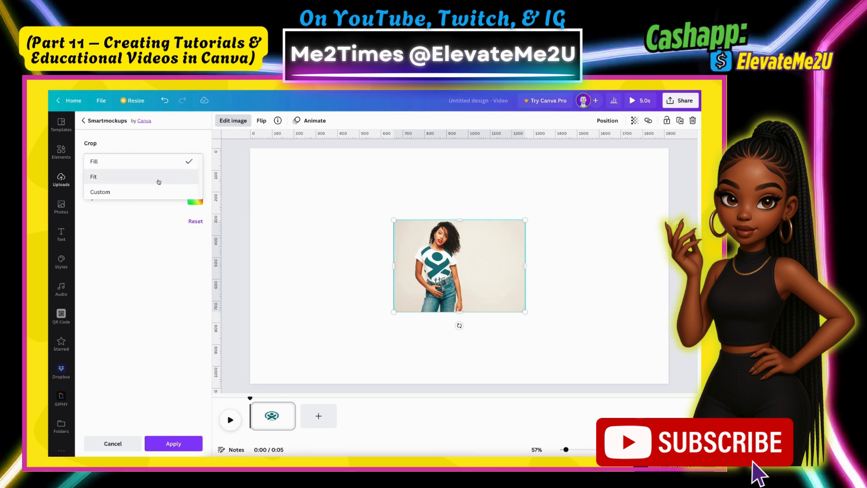
click(141, 193)
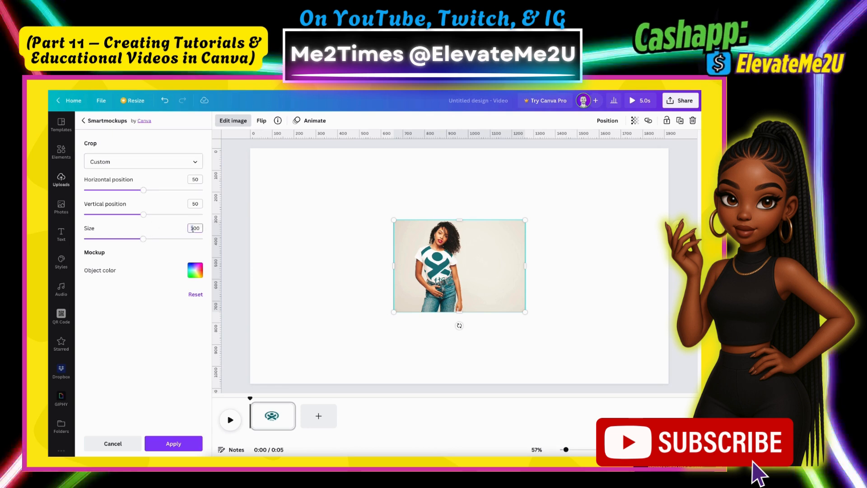
text(50)
key(Return)
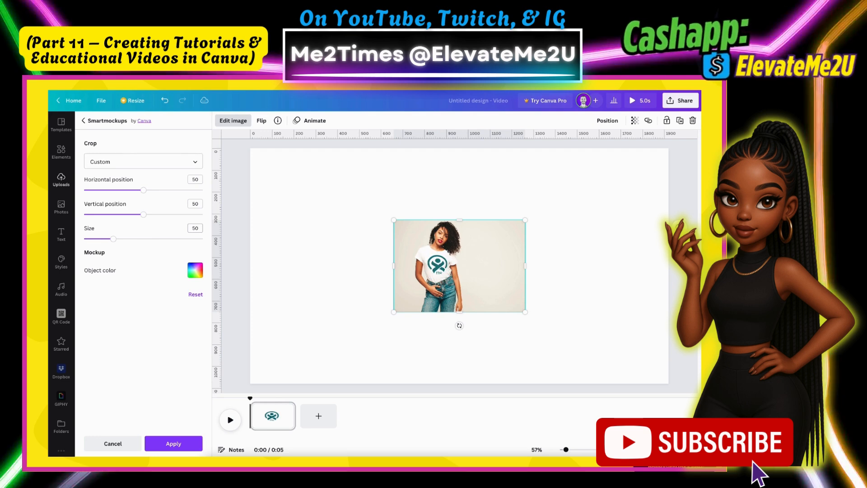
Open the object color choices for the T-shirt mockup and look through the available swatches
click(196, 271)
scroll(212, 309, down, 1)
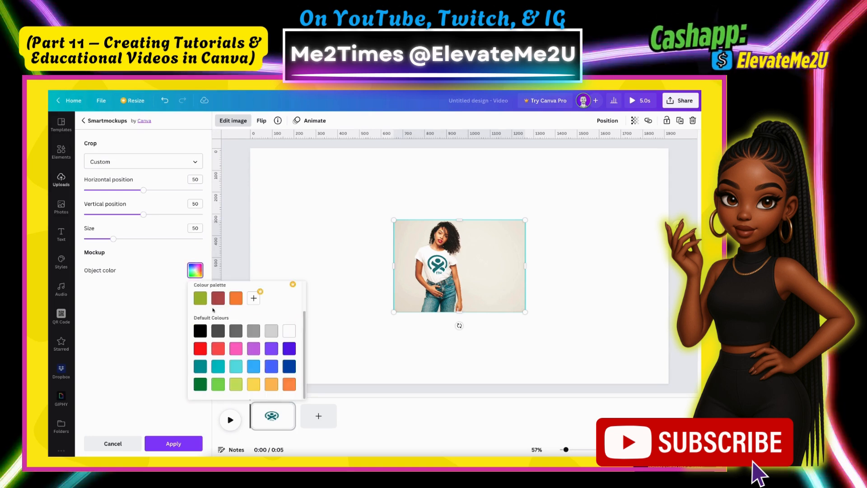
scroll(214, 310, up, 1)
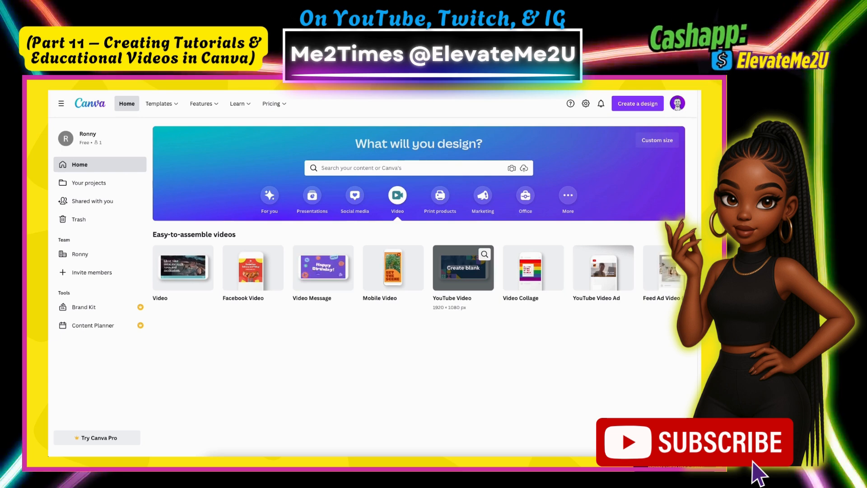
Switch to the Canva home page's browser tab, go to canva.com/colors and open the color palette ideas
key(ctrl+l)
text(colors)
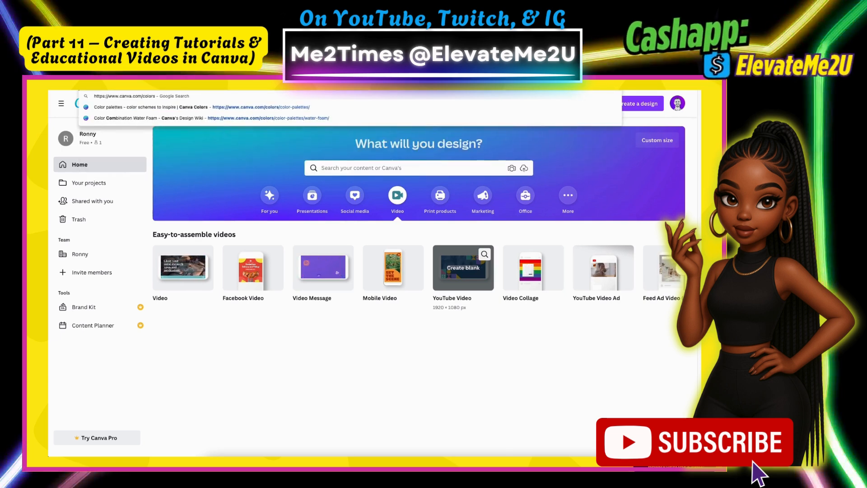
key(Return)
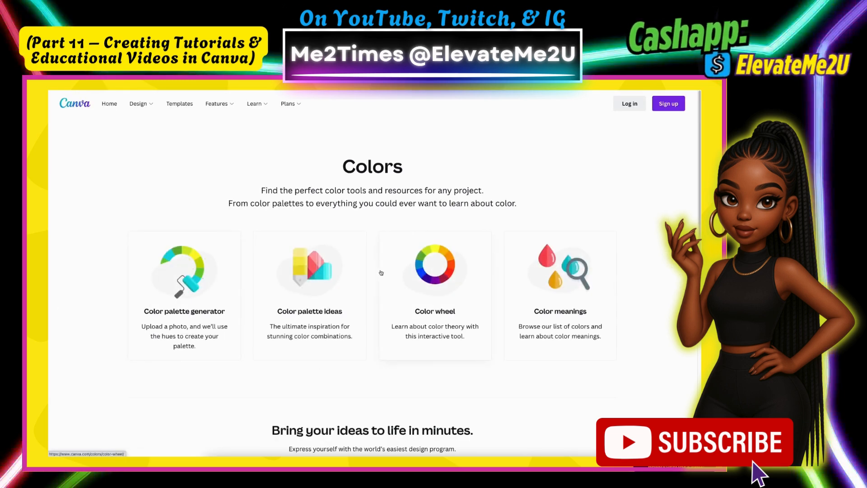
click(320, 273)
Open the mint-and-teal ocean palette from the palette ideas and copy the hex code of its Mint color
scroll(320, 271, down, 4)
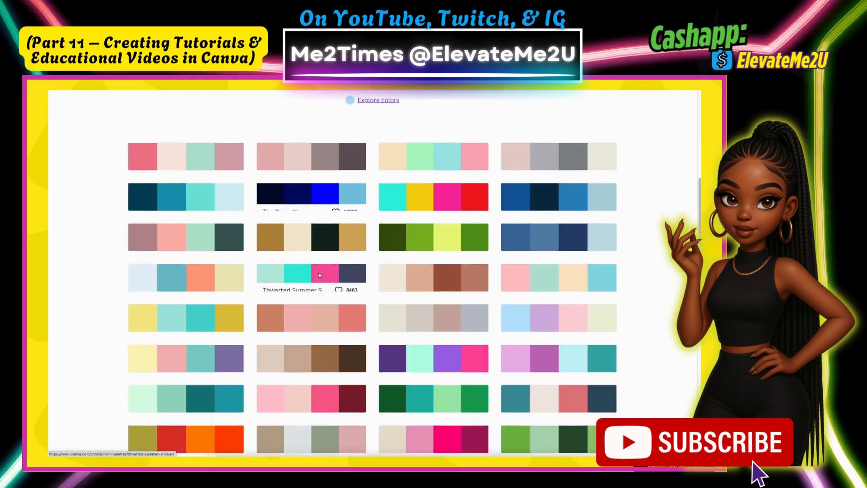
scroll(320, 274, down, 3)
click(209, 267)
scroll(328, 307, down, 3)
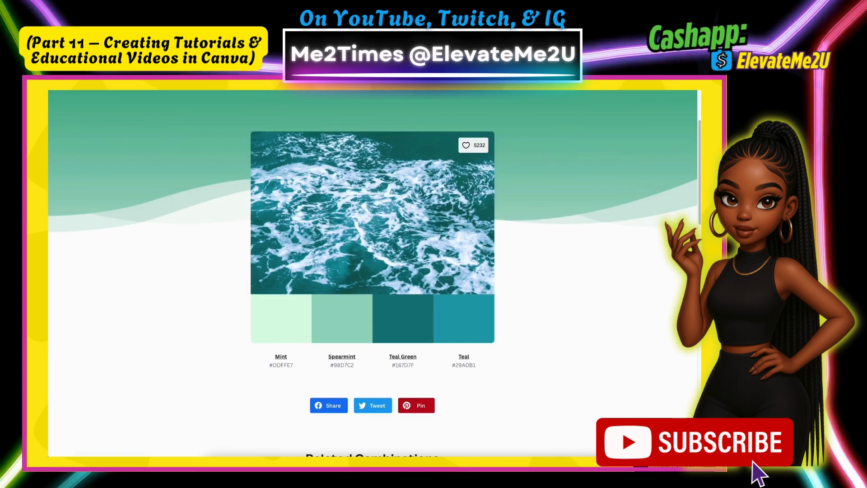
click(281, 320)
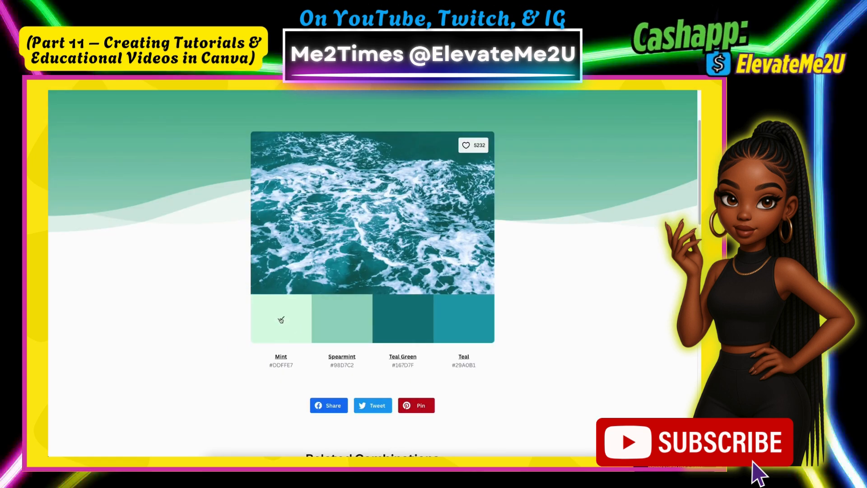
Back in the video design, add the copied color #DDFFE7 as the T-shirt mockup's object color
scroll(403, 316, up, 1)
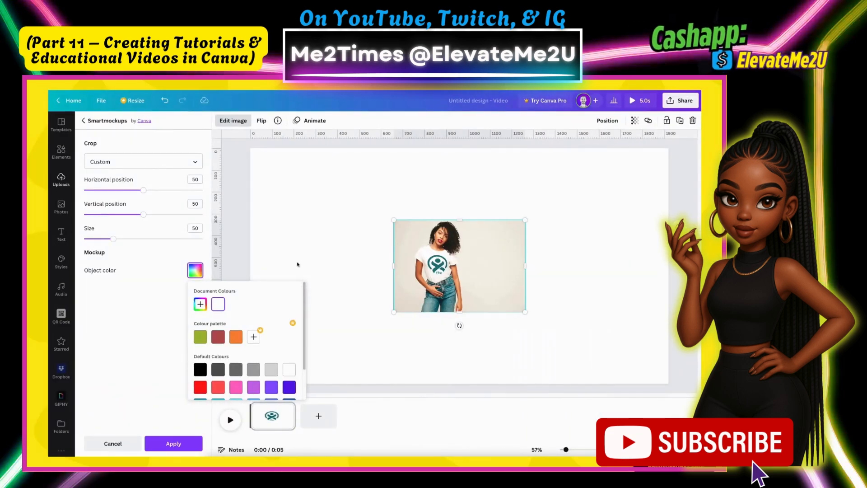
scroll(200, 299, down, 1)
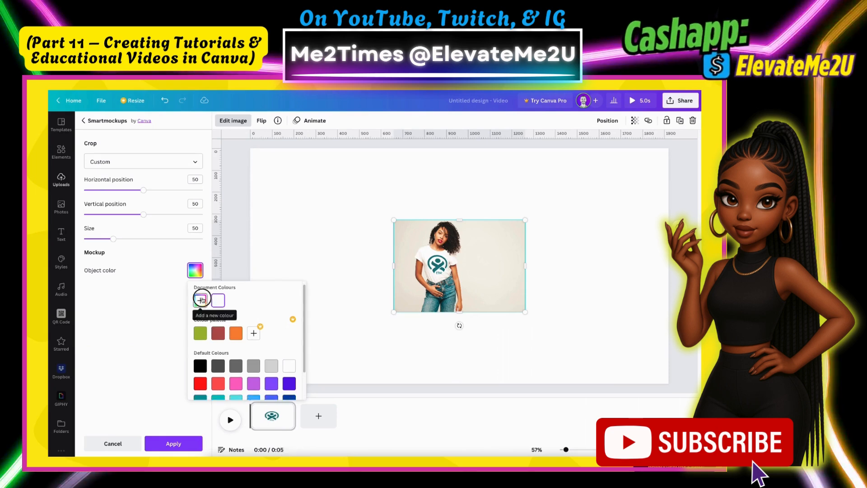
click(201, 299)
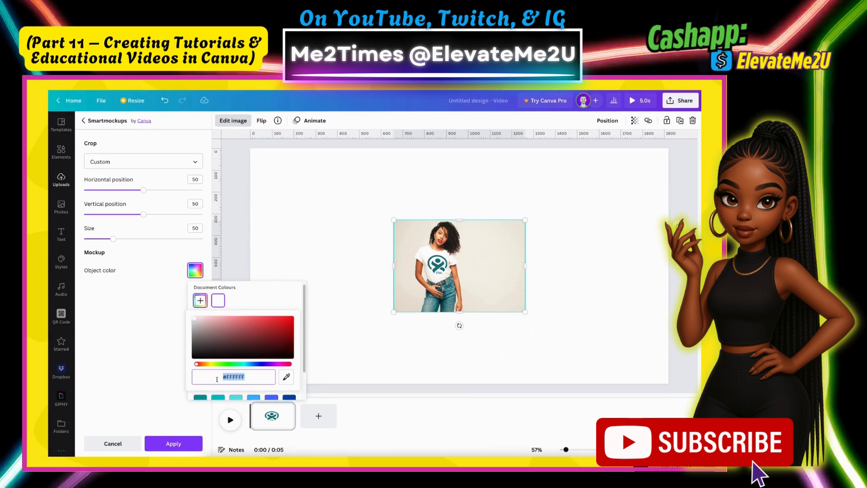
key(ctrl+v)
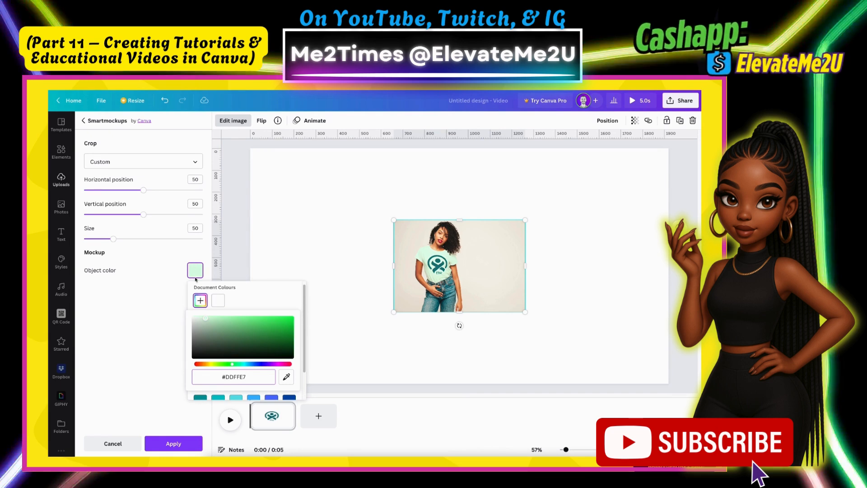
click(164, 408)
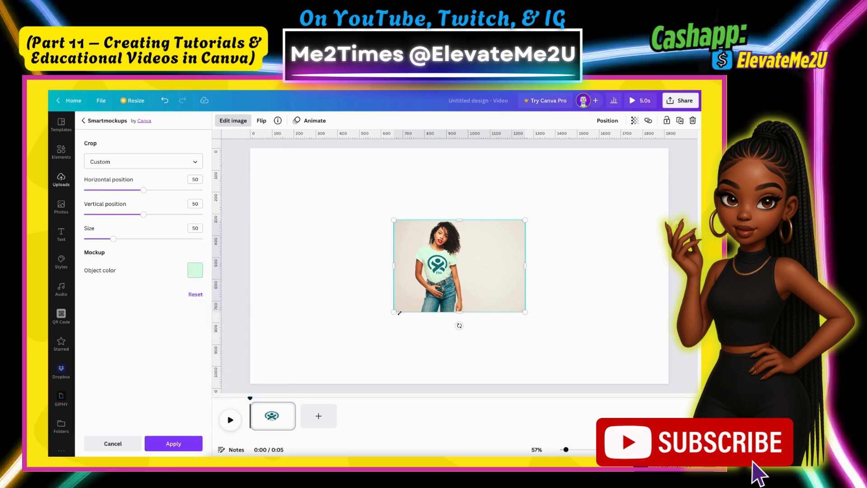
Enlarge the T-shirt mockup image, move it up to the middle of the page and apply the mockup settings
drag(395, 311, 306, 373)
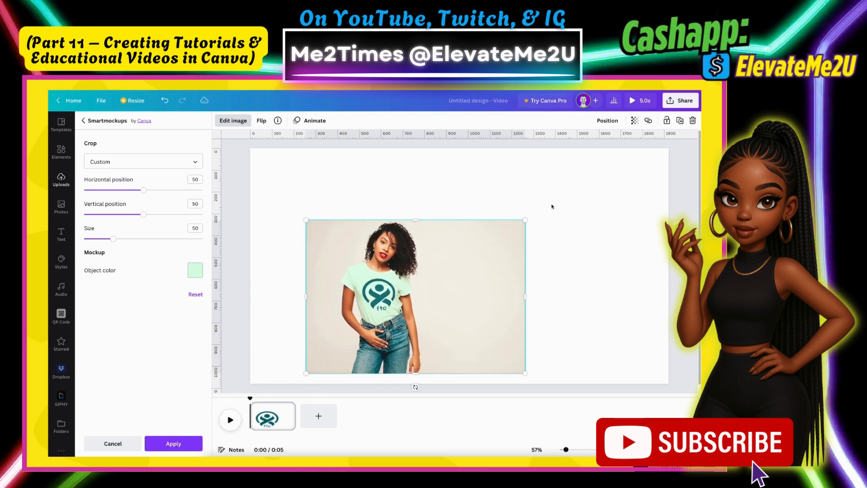
drag(507, 233, 494, 217)
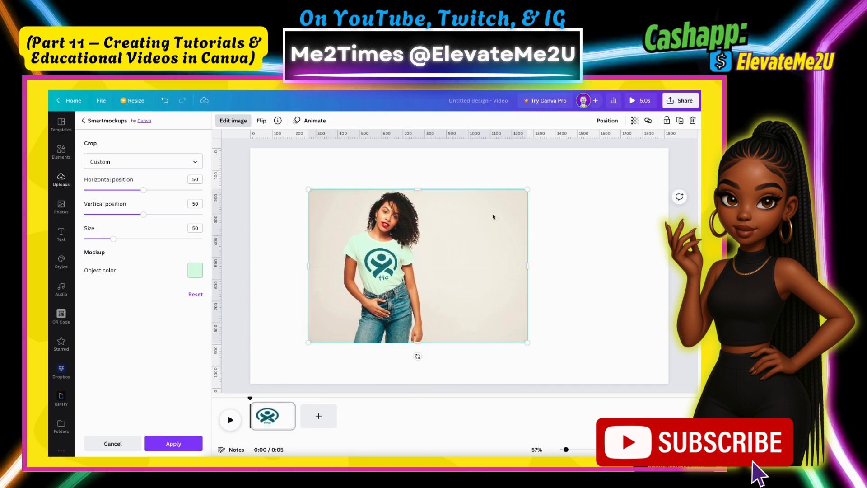
click(164, 447)
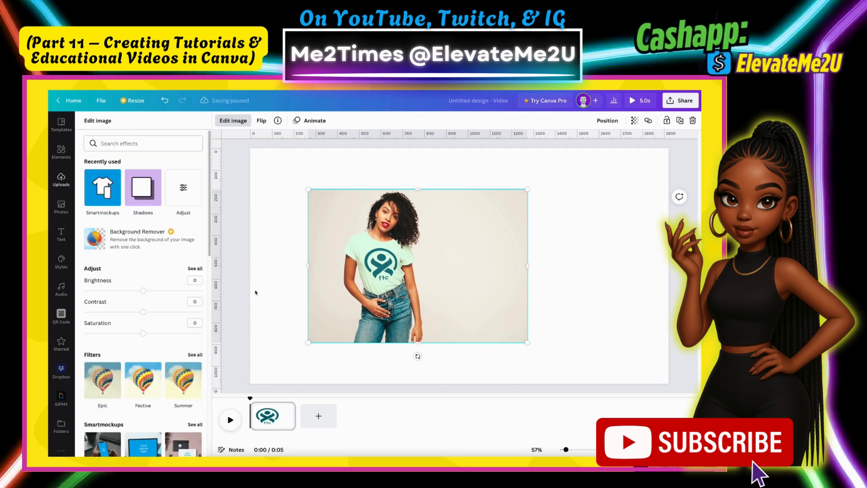
Set the T-shirt mockup image as the page background and open it for repositioning
click(273, 257)
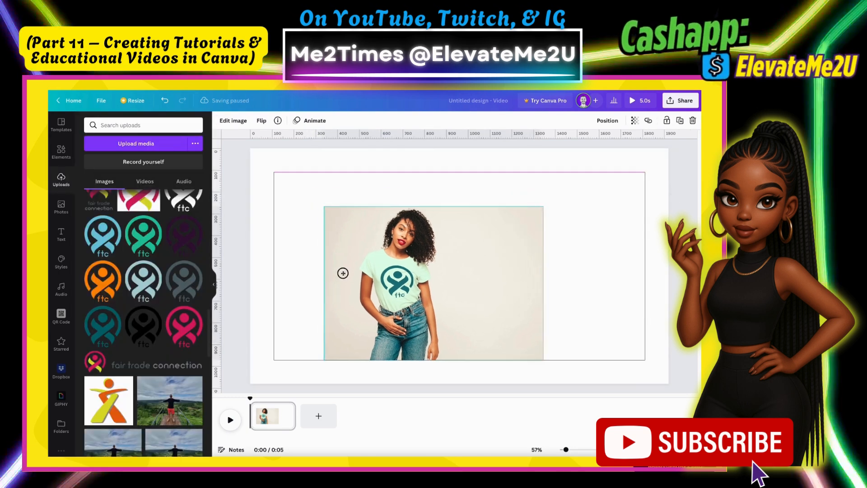
drag(323, 252, 310, 255)
right_click(311, 257)
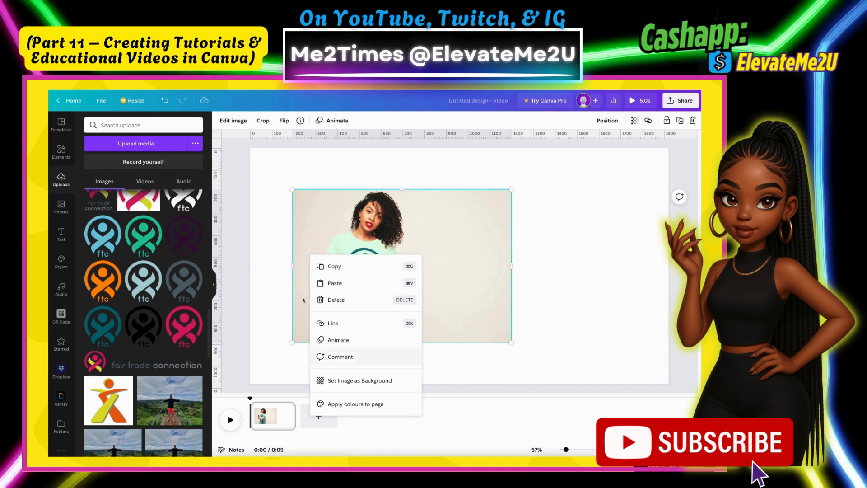
click(277, 261)
right_click(300, 265)
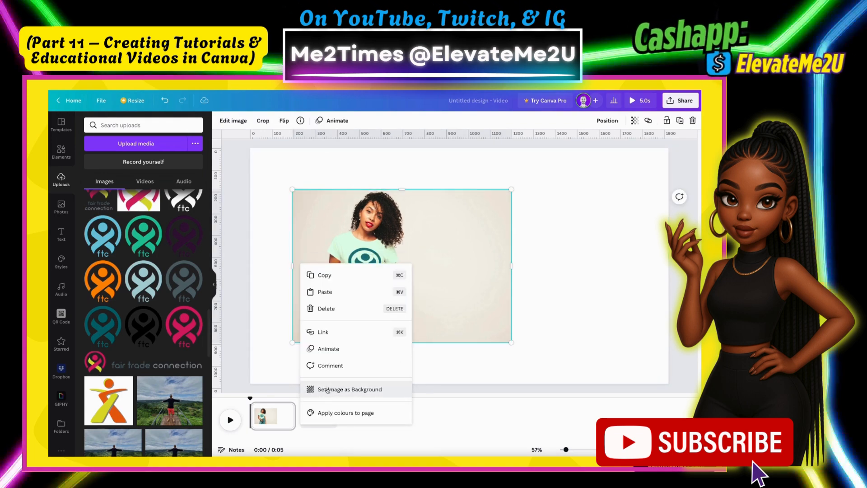
click(346, 390)
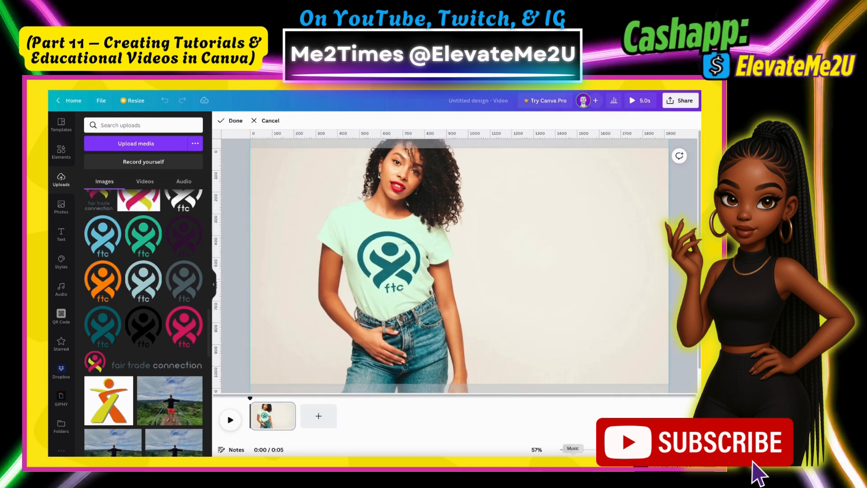
drag(566, 450, 564, 450)
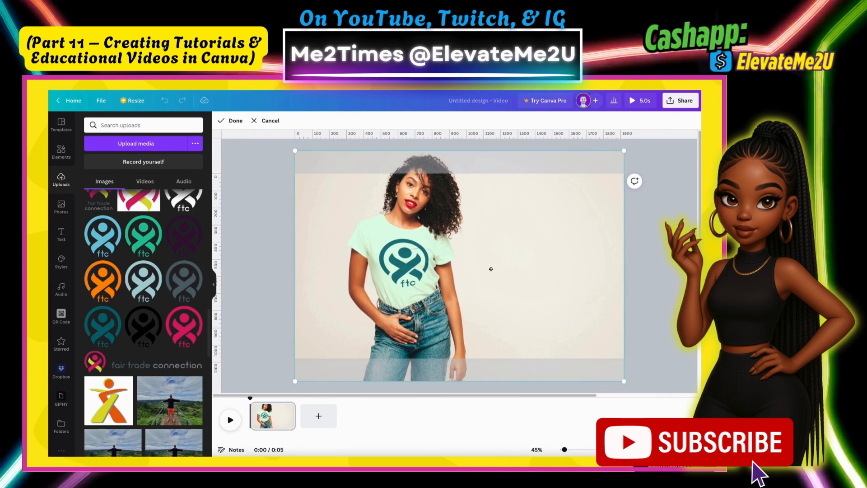
Enlarge the background T-shirt image and shift it down and to the left so the woman fills the page's left half
drag(298, 375, 270, 398)
drag(368, 288, 368, 302)
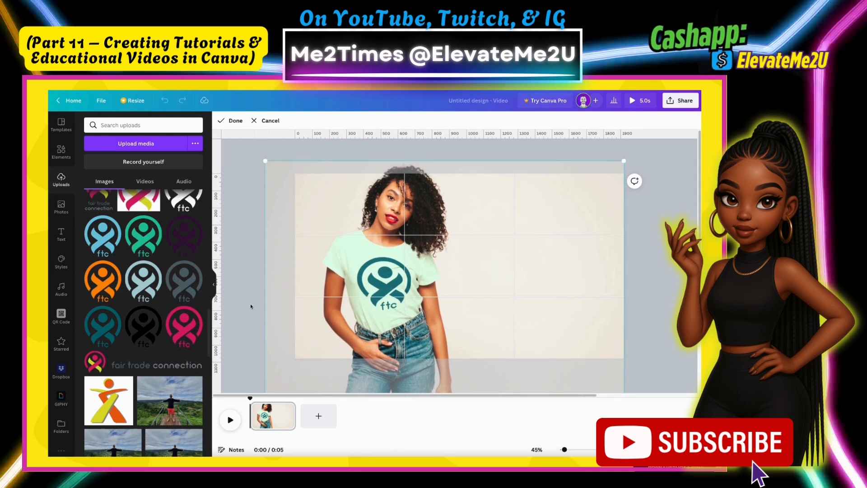
click(257, 304)
click(244, 309)
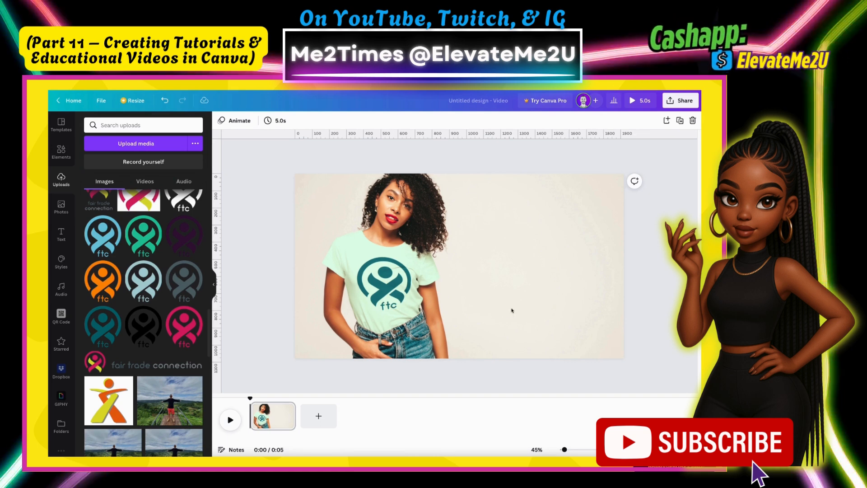
Add the heading "Wear your values", the subheading "FAIR TRADE T-SHIRT MADE IN INDIA" and the paragraph about the t-shirts' fabric beside the woman
text(Wear your values FAIR TRADE T-SHIRT MADE IN INDIA These t-shirts are made using a healthy and comfortable fabric and come in Men's and Women's styles. Fairtrade Organic cotton helps traditional cotton farmers, workers and the environment.)
click(537, 322)
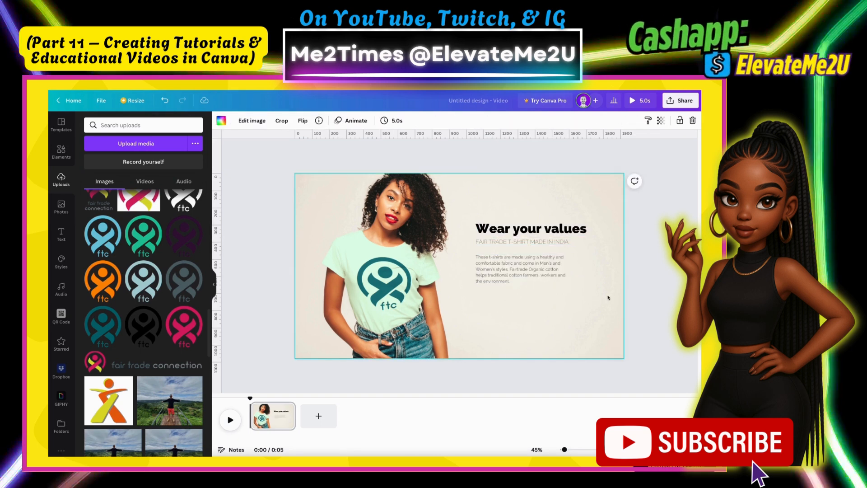
click(646, 310)
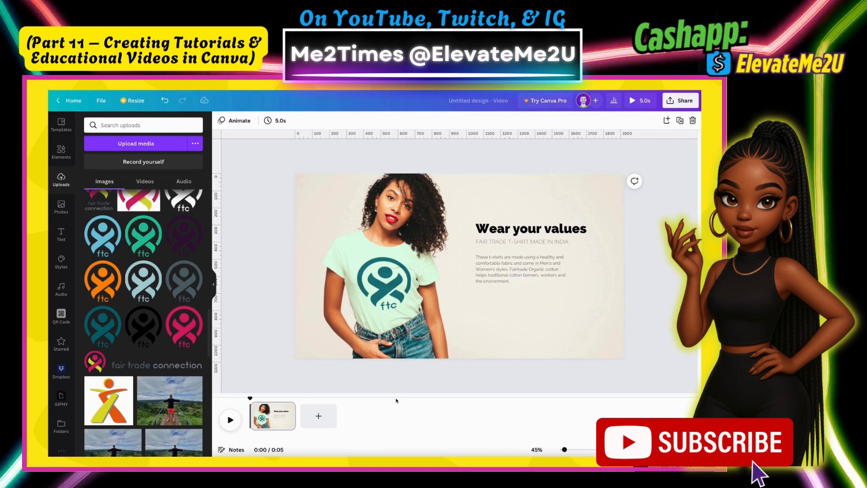
On a new blank second page, open the self-recording studio and set its microphone to RODE NT-USB
click(318, 416)
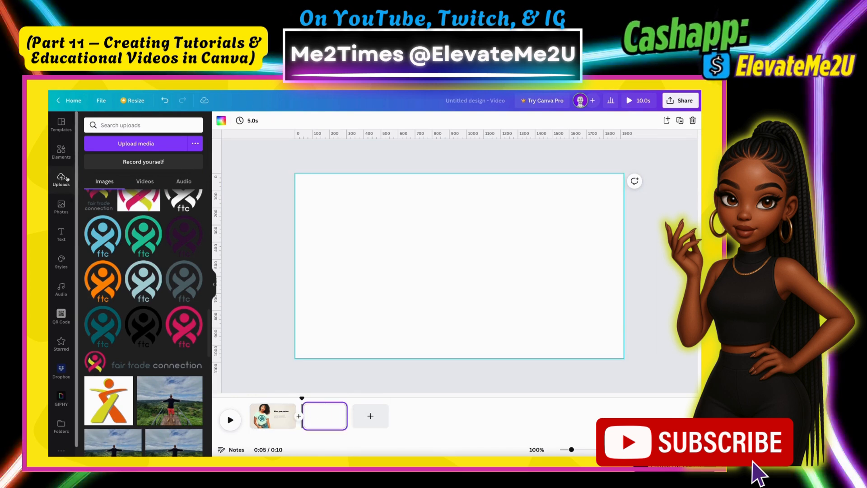
click(152, 163)
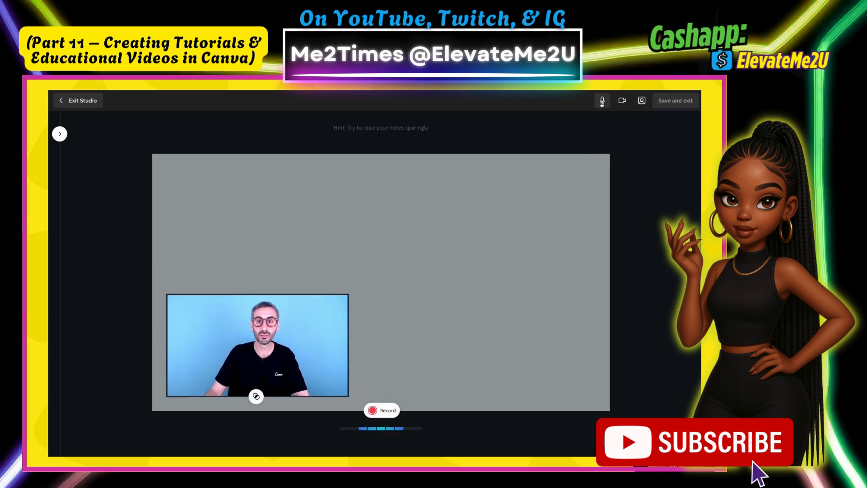
click(602, 102)
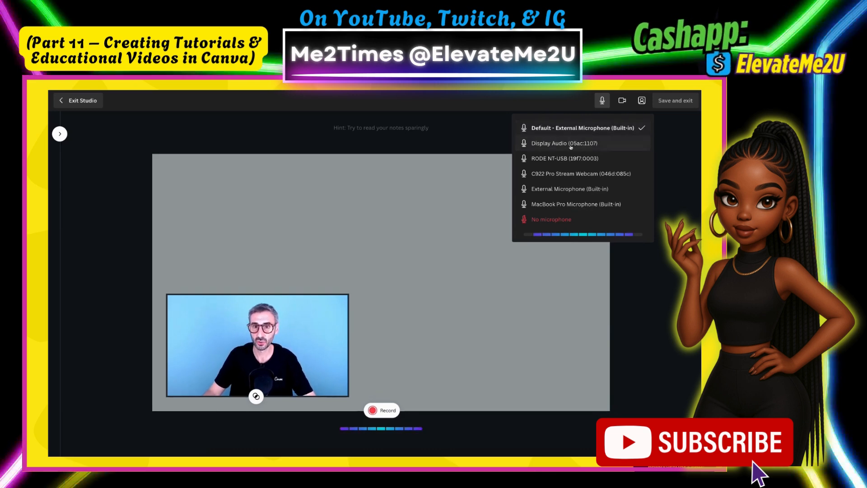
click(559, 159)
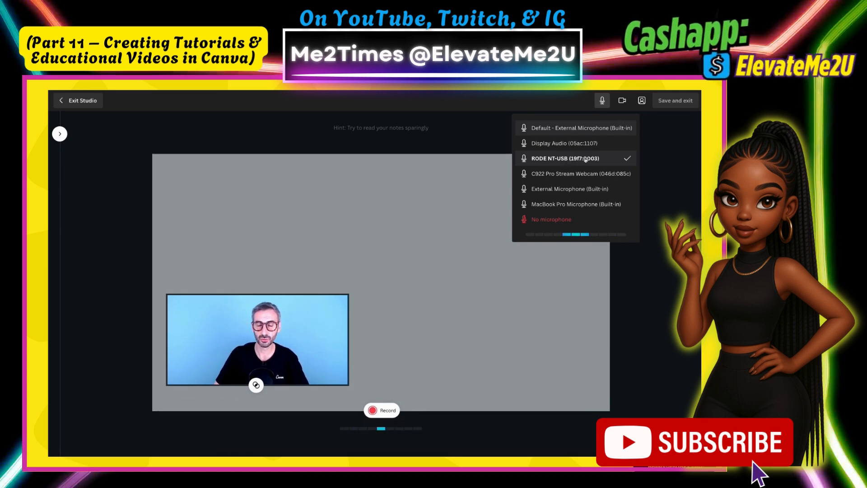
Review the camera choices and set the recording type to screen share of the "Untitled design - Video" window
click(626, 103)
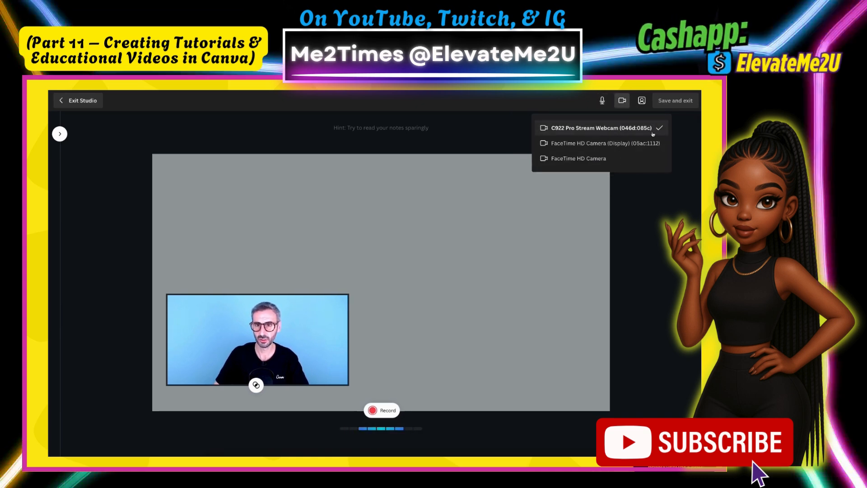
click(639, 104)
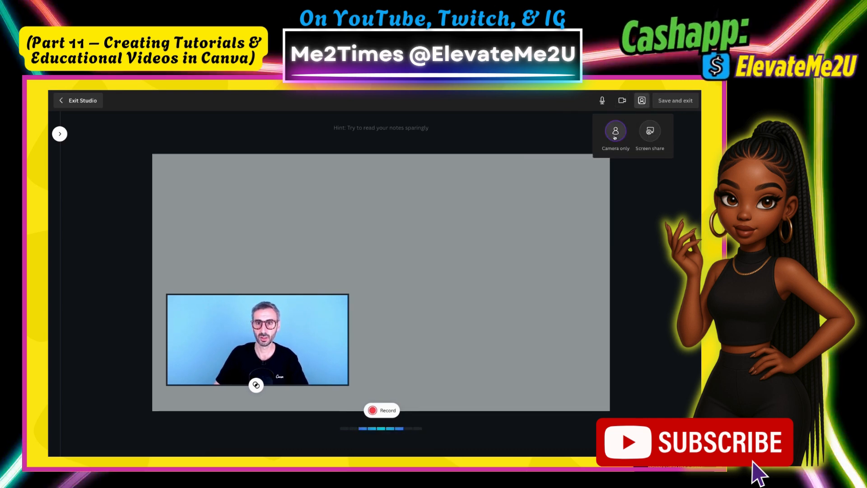
click(650, 132)
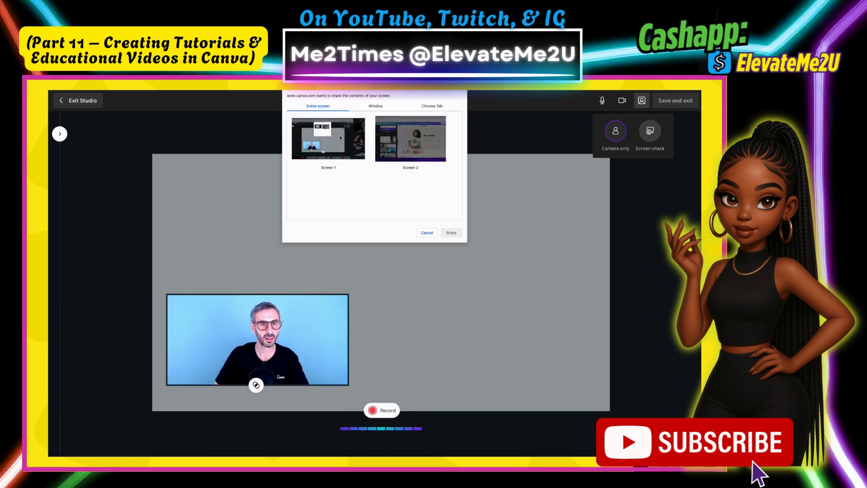
click(375, 106)
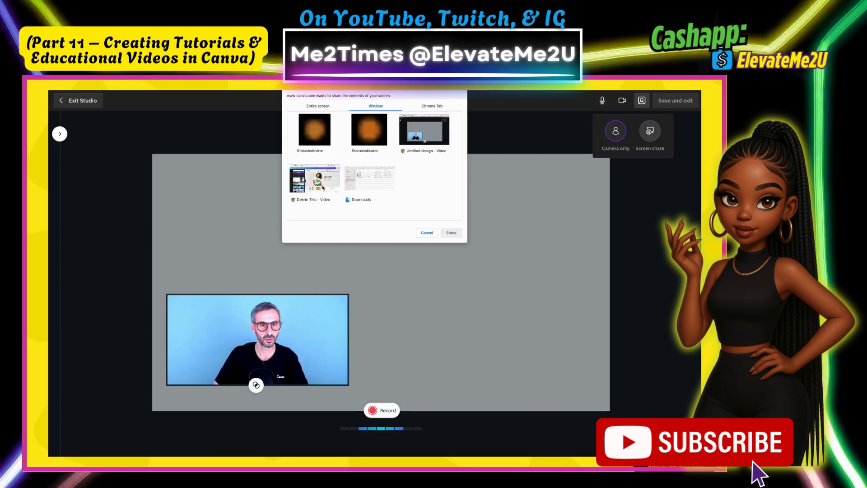
click(430, 134)
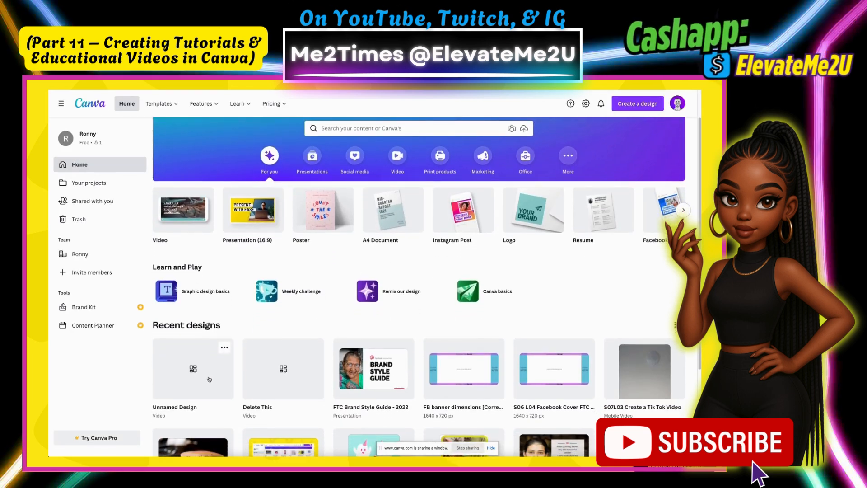
Open the Unnamed Design video from the recent designs and view its blank second page
click(209, 379)
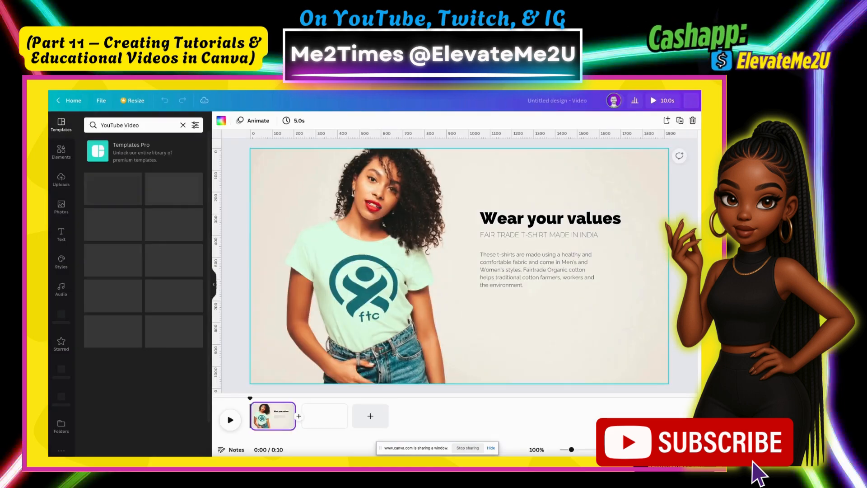
click(327, 425)
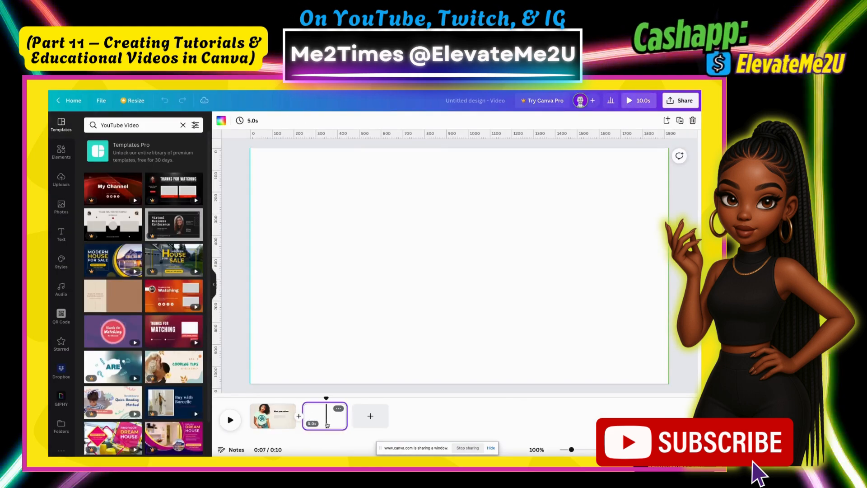
key(alt+Left)
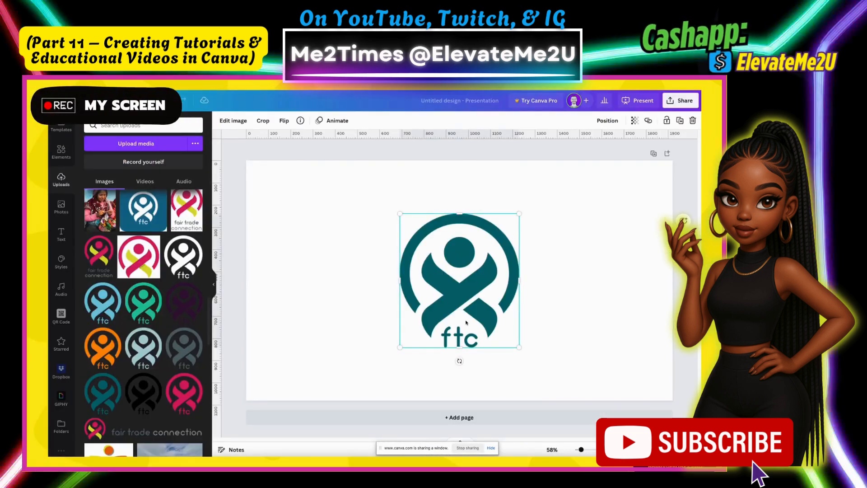
In the presentation design, apply the T-shirt 11 Smartmockup to the teal ftc logo and open the mockup's settings
click(233, 120)
scroll(128, 392, down, 10)
scroll(128, 392, down, 10)
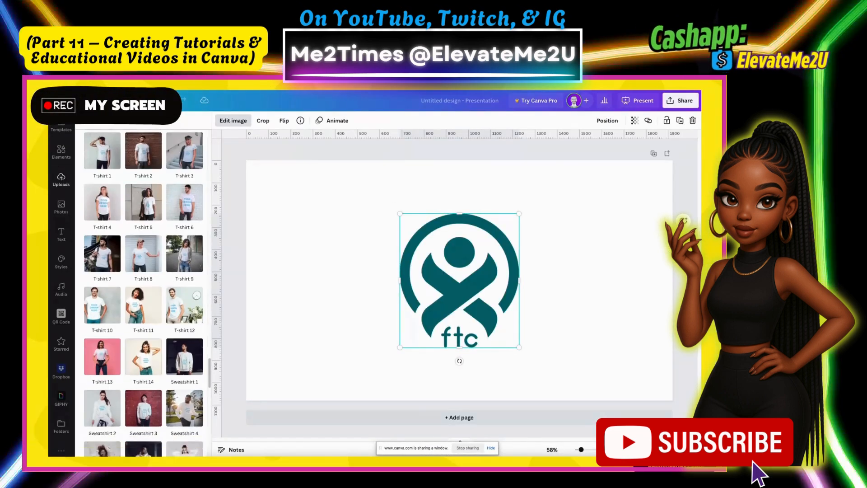
click(143, 308)
click(136, 161)
click(113, 191)
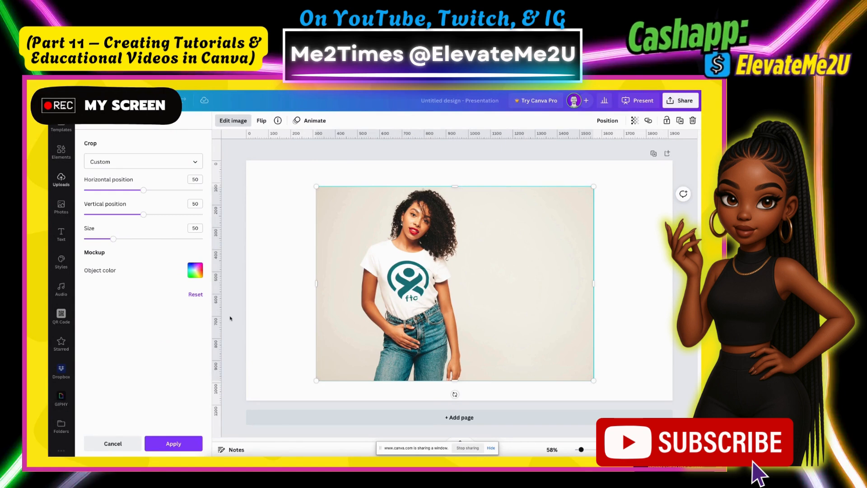
Set the T-shirt mockup's object color to the copied mint hex code and apply it
click(196, 270)
click(199, 335)
click(217, 334)
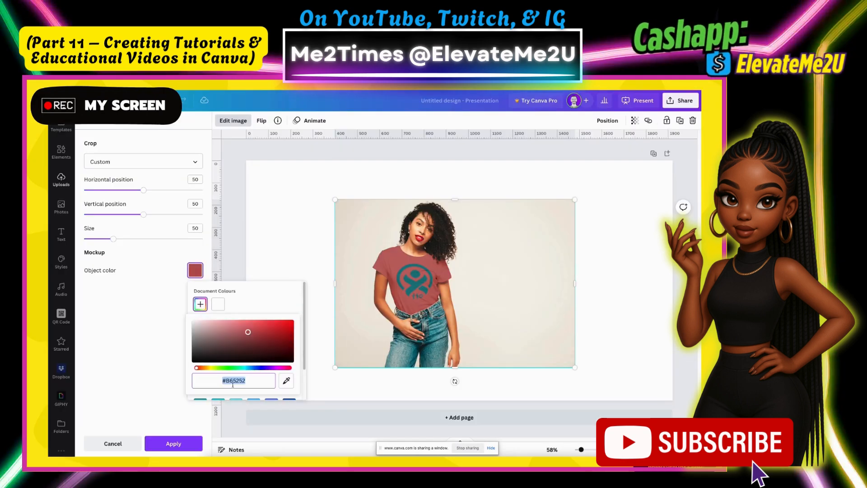
key(ctrl+v)
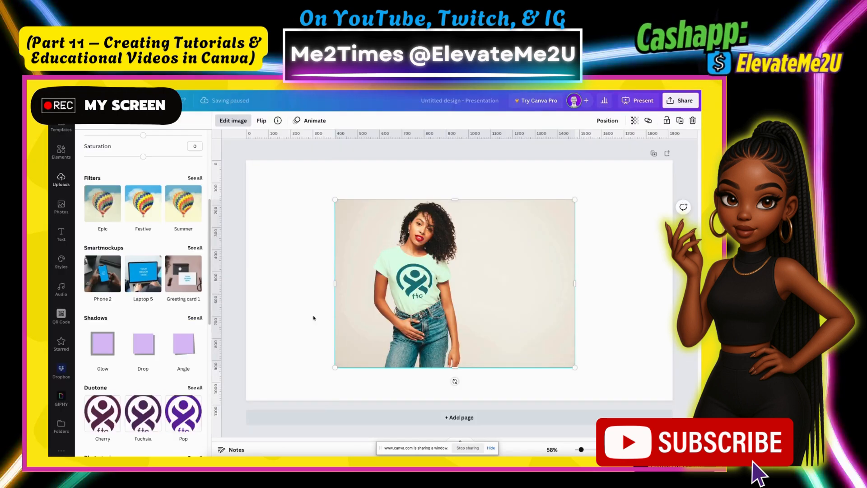
click(314, 318)
Set the T-shirt mockup as the page background, reposition it toward the lower left and paste the copied content onto the page
click(443, 306)
right_click(355, 223)
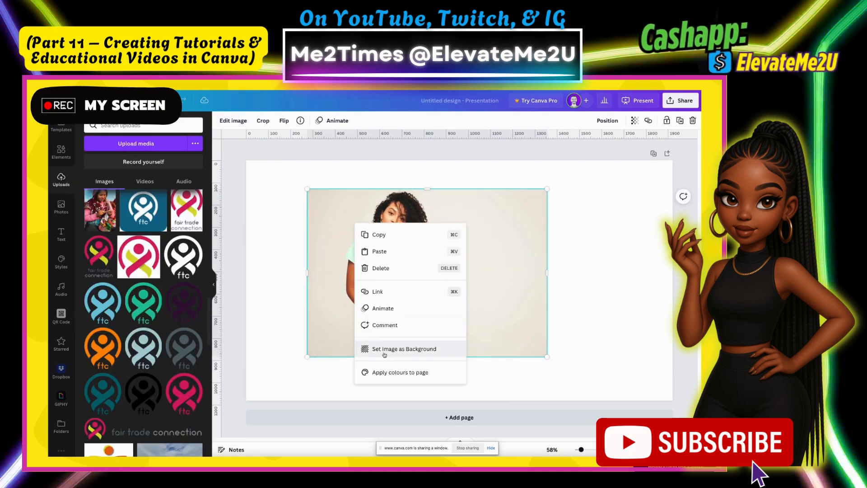
click(397, 348)
drag(395, 285, 365, 300)
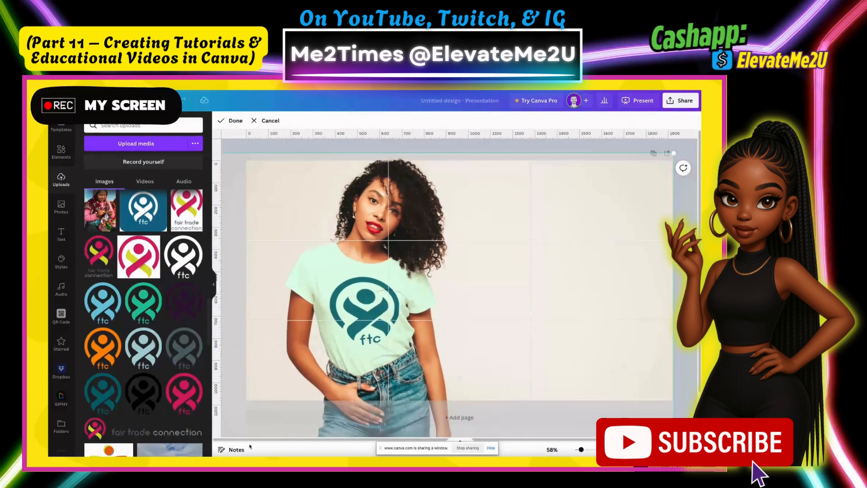
click(500, 316)
key(ctrl+v)
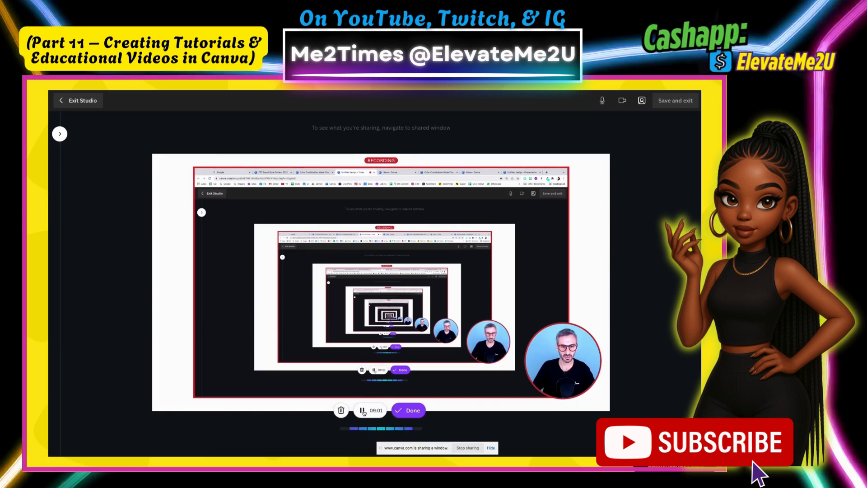
Finish the screen-and-camera recording and save it into the video design
click(408, 411)
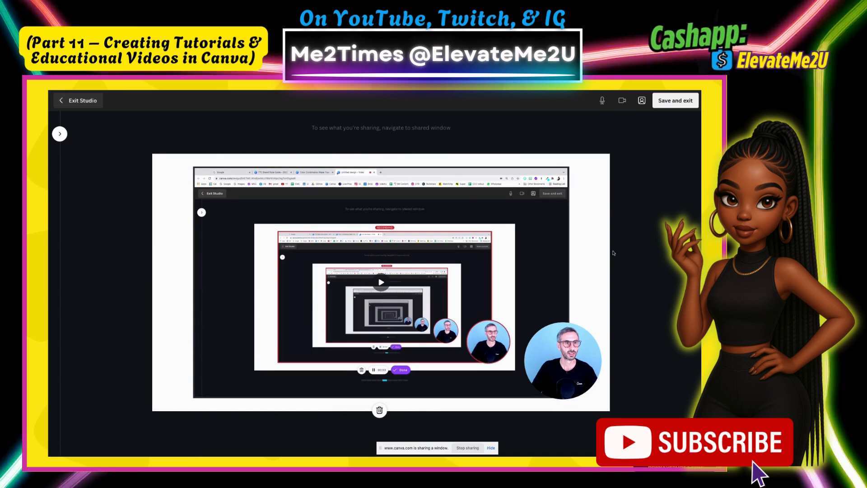
click(676, 100)
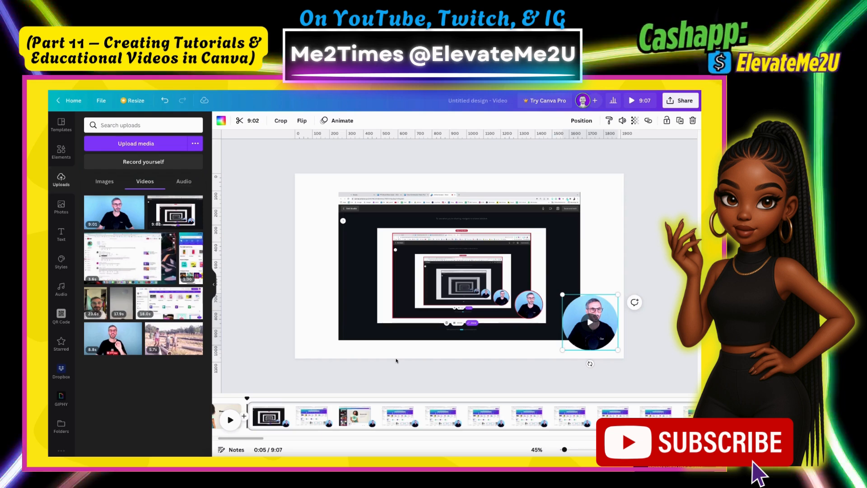
Scrub the recorded page to 0:18 and move the round camera video closer to the screen recording's lower right corner
mouse_move(136, 215)
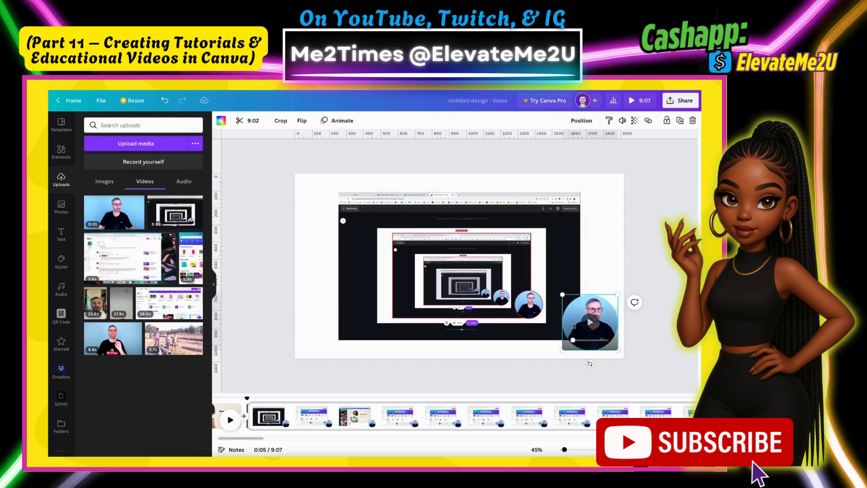
mouse_move(588, 308)
mouse_down()
mouse_move(486, 286)
mouse_move(366, 286)
mouse_move(325, 304)
mouse_move(462, 268)
mouse_move(547, 298)
mouse_move(384, 286)
mouse_move(458, 276)
mouse_move(601, 310)
mouse_up()
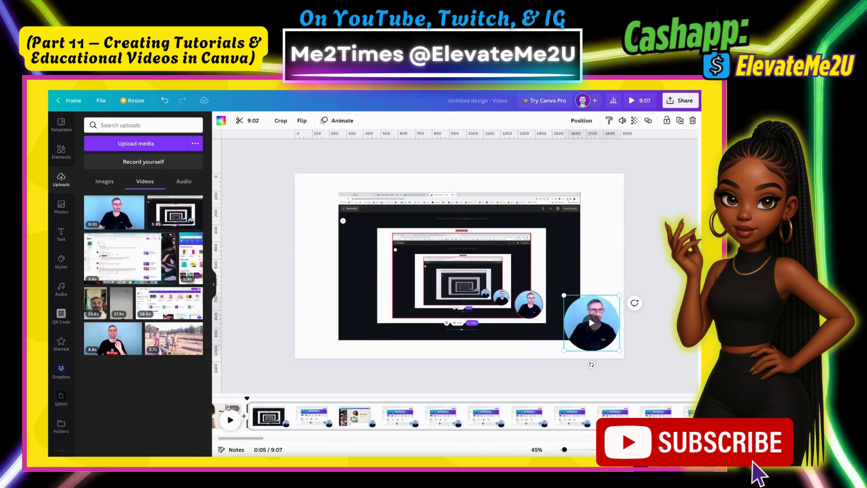
drag(246, 398, 382, 400)
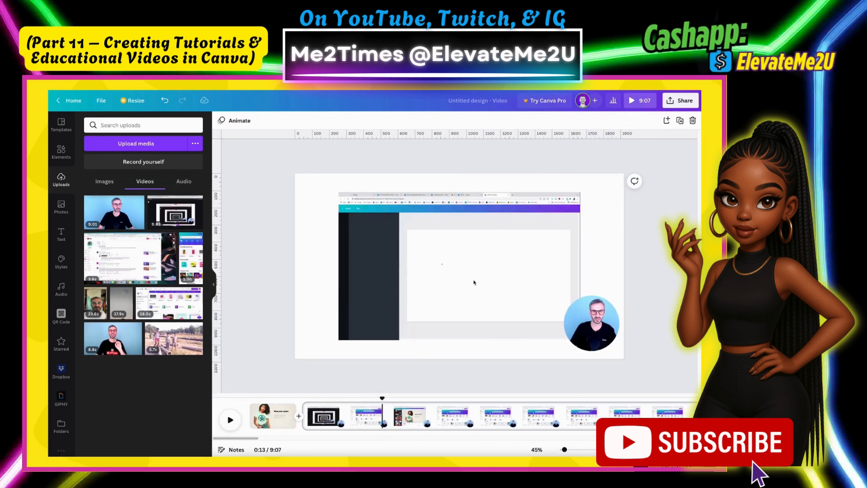
click(501, 230)
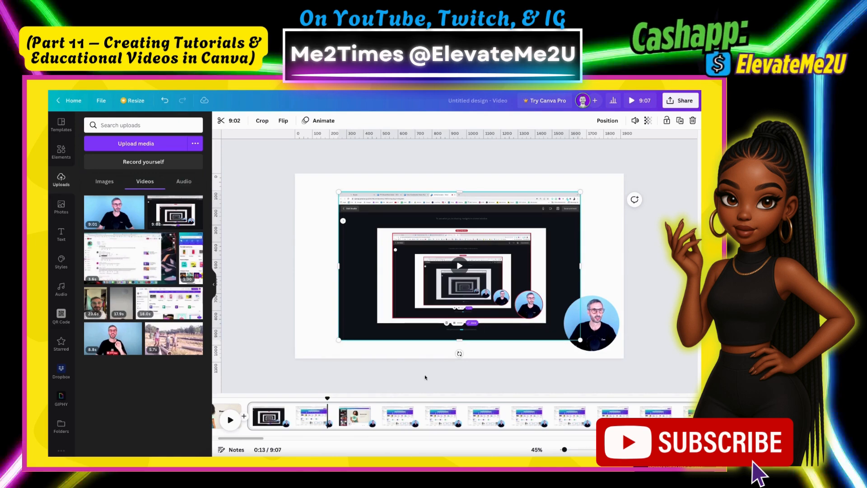
drag(328, 397, 366, 397)
click(601, 318)
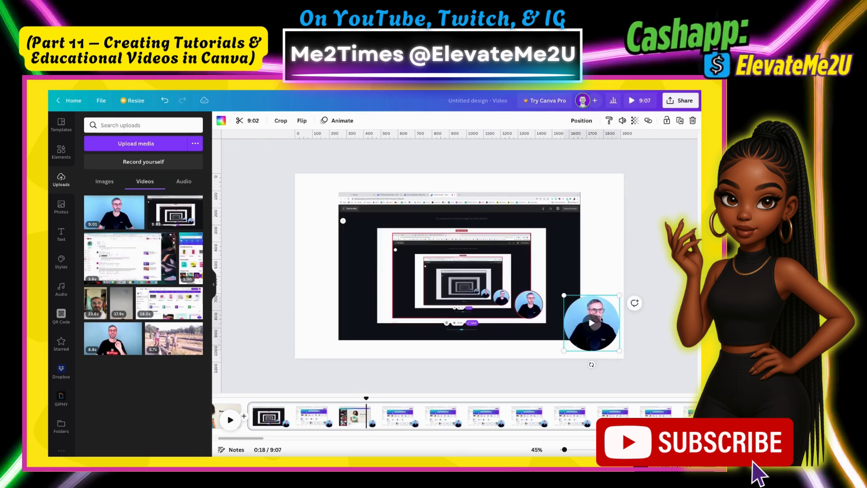
drag(527, 306, 594, 313)
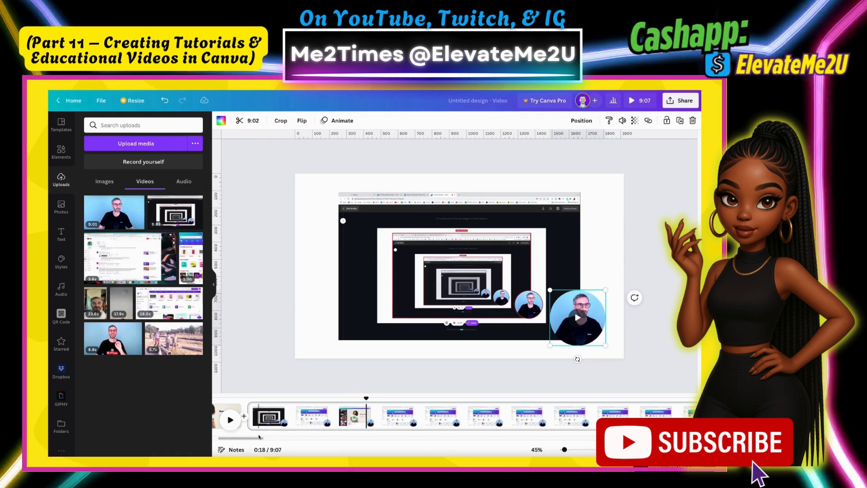
Add a blank page after the screen recording and insert the 9:01 camera video from the uploads
drag(238, 438, 673, 438)
click(679, 416)
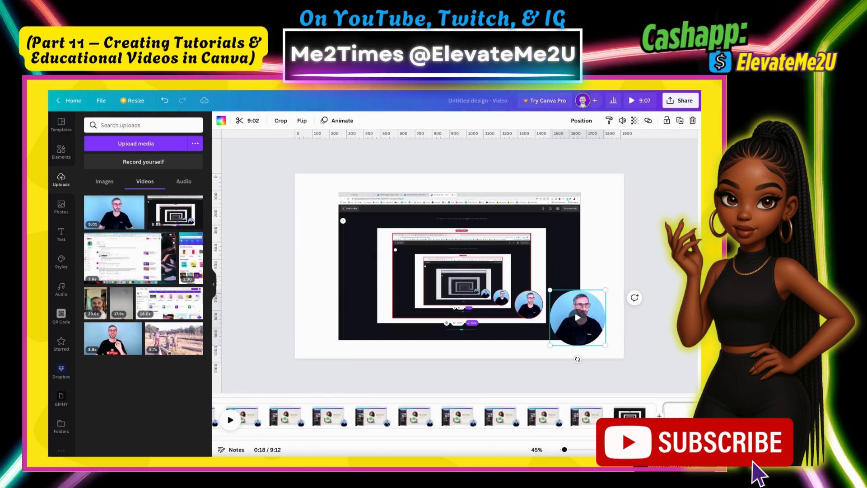
click(106, 211)
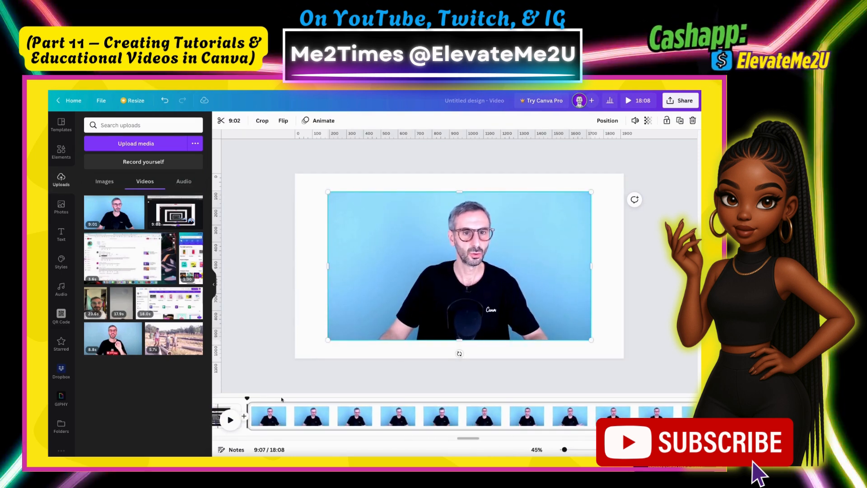
click(433, 271)
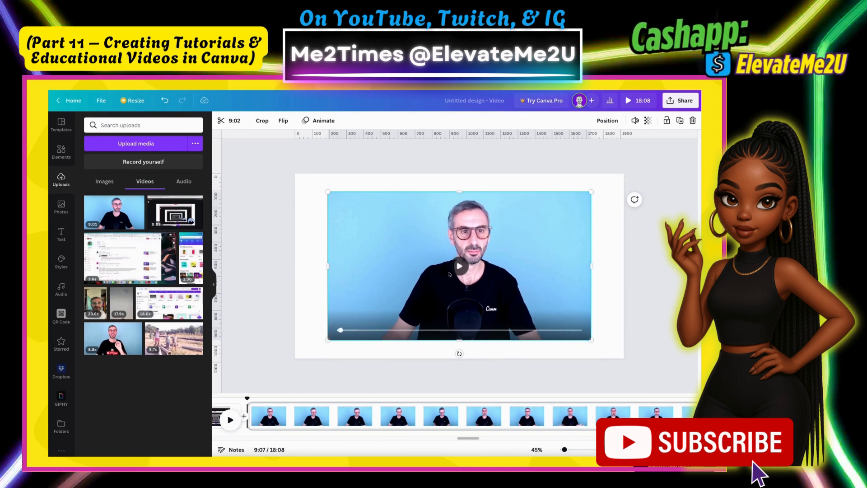
scroll(435, 428, down, 3)
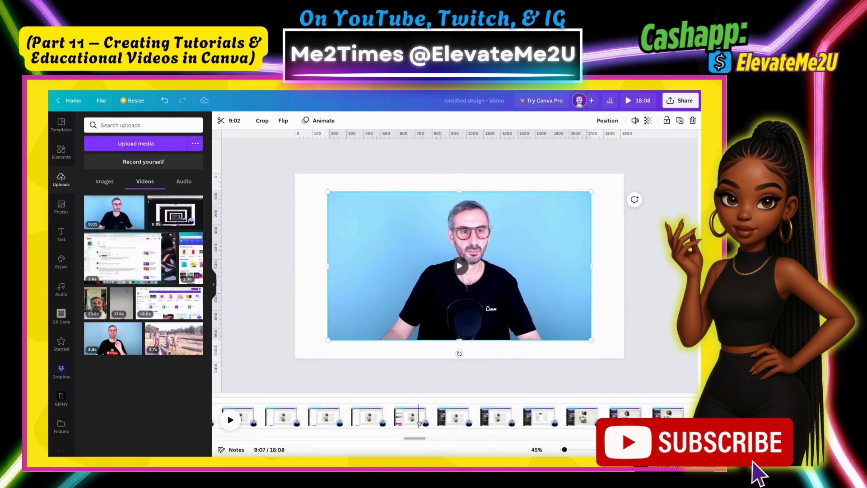
Shrink the round camera video on the screen-recording page and align its bottom with the recording's lower edge
click(419, 415)
click(589, 322)
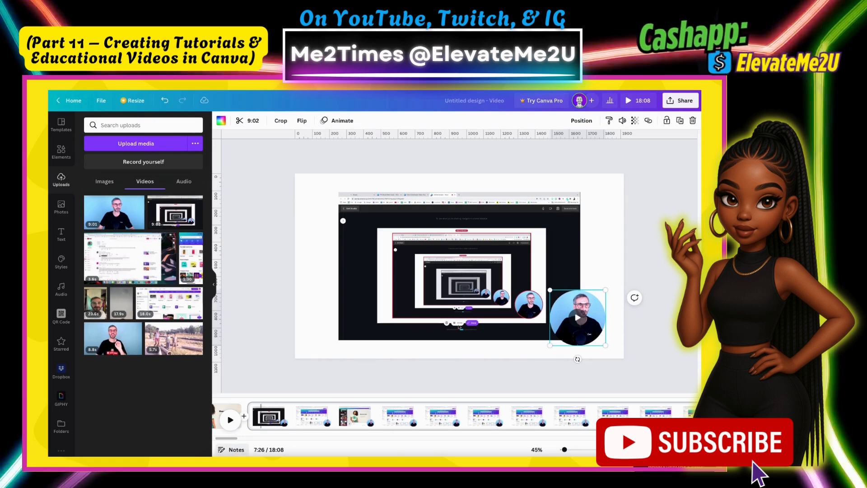
mouse_move(572, 316)
mouse_down()
mouse_move(335, 299)
mouse_move(315, 310)
mouse_move(356, 305)
mouse_move(347, 331)
mouse_move(578, 324)
mouse_move(578, 333)
mouse_move(583, 324)
mouse_up()
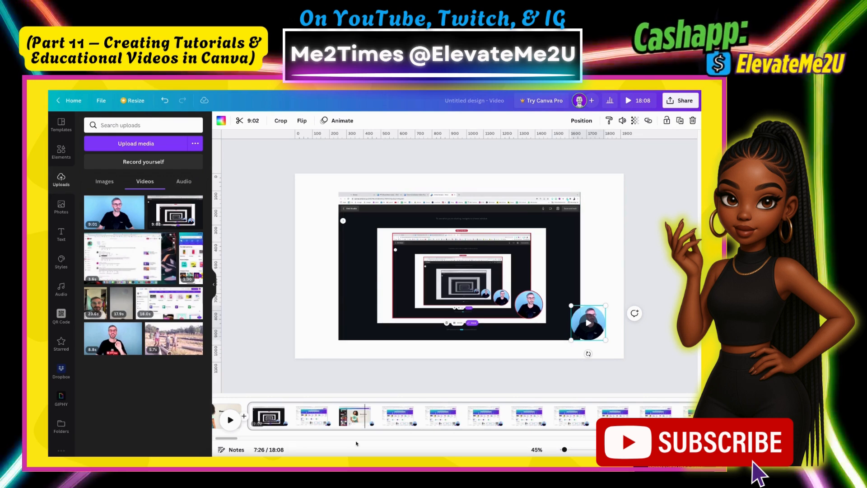
Move the camera-only page ahead of the screen-recording page in the page overview and reopen it in the editor
drag(233, 438, 464, 437)
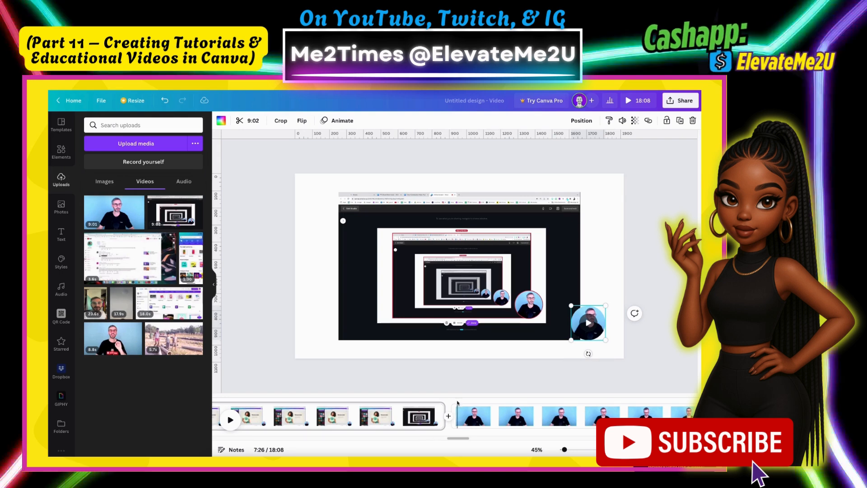
click(459, 413)
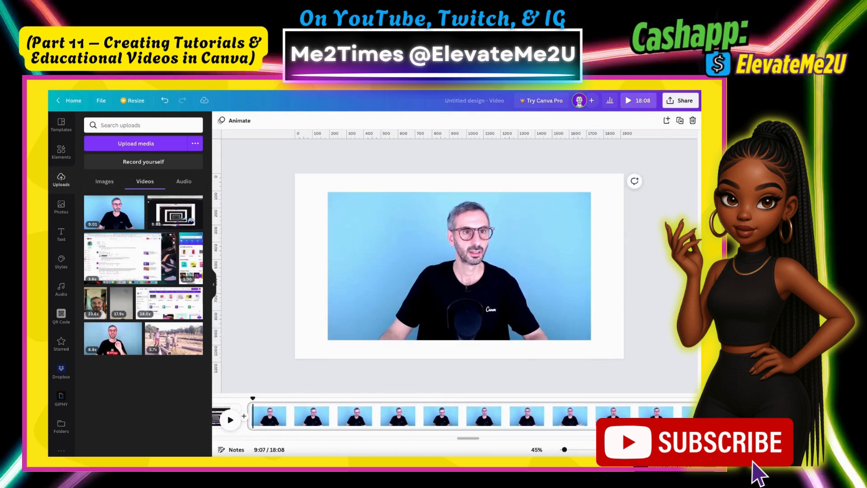
click(646, 449)
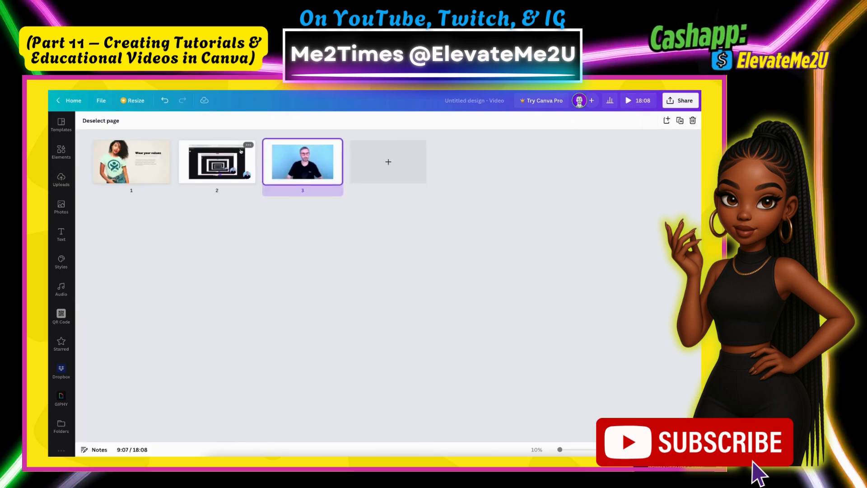
drag(280, 167, 216, 180)
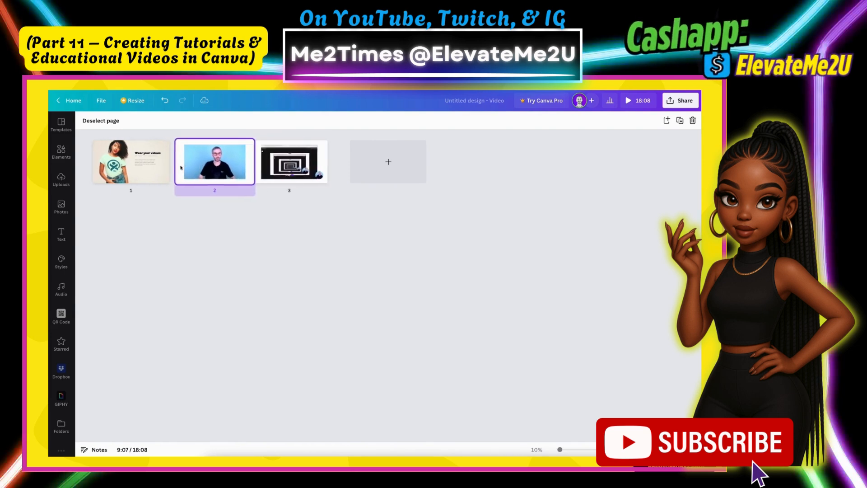
double_click(224, 159)
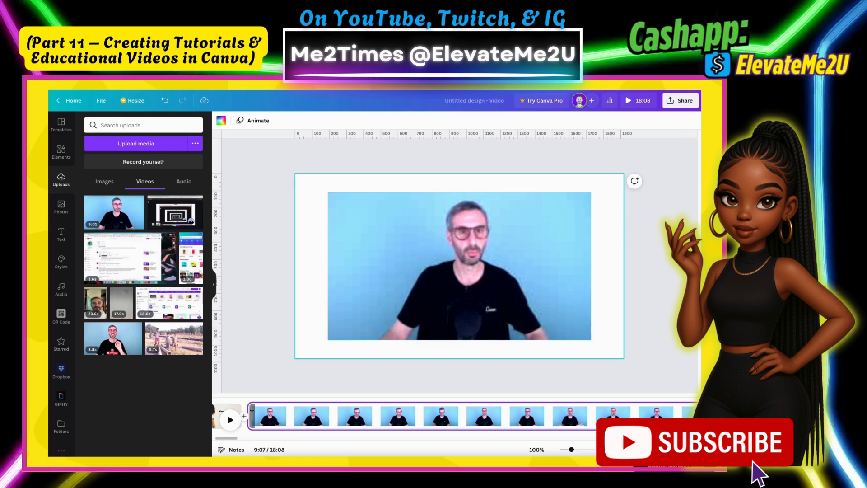
Play through the camera-only page, split it at 0:29 and delete the section before the split
click(239, 405)
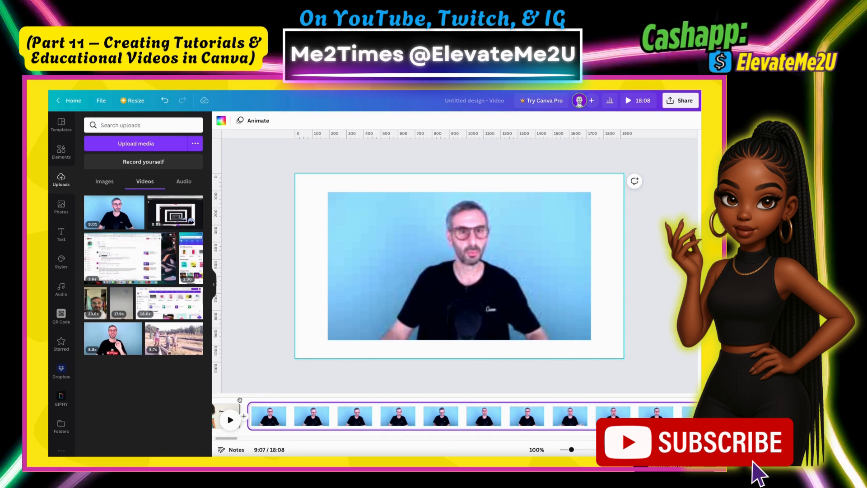
key(space)
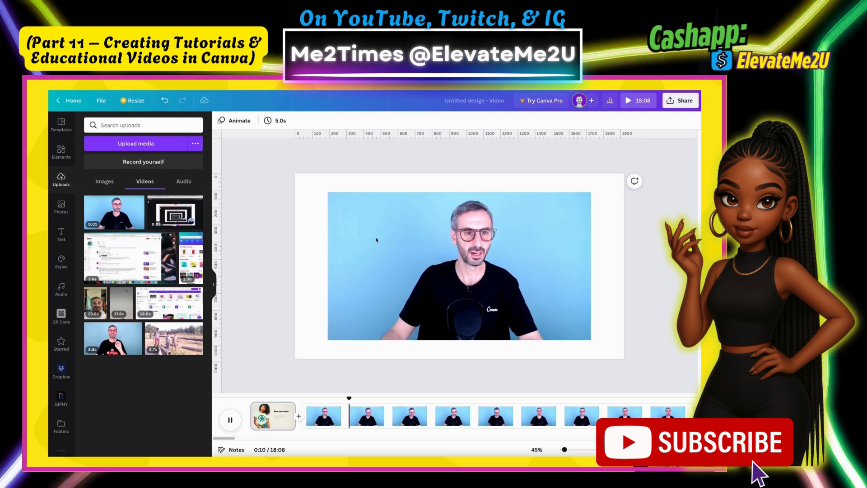
click(368, 387)
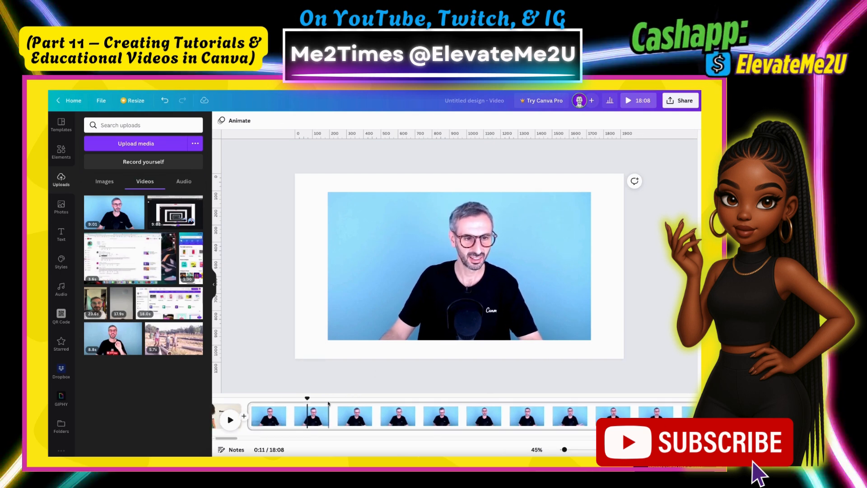
drag(310, 399, 604, 412)
key(space)
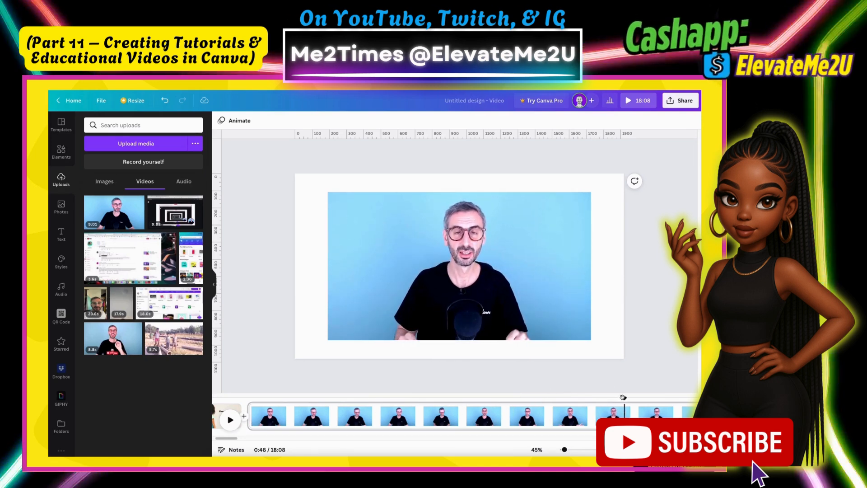
drag(623, 404, 464, 412)
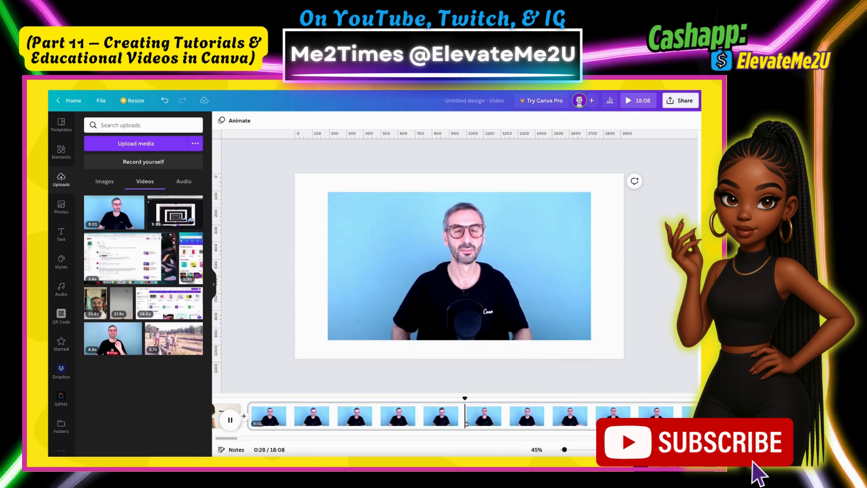
click(473, 401)
drag(473, 401, 456, 407)
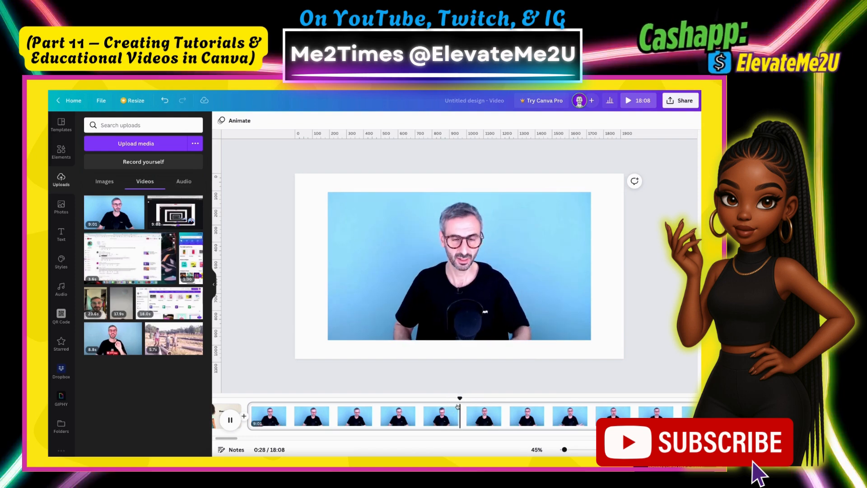
click(470, 399)
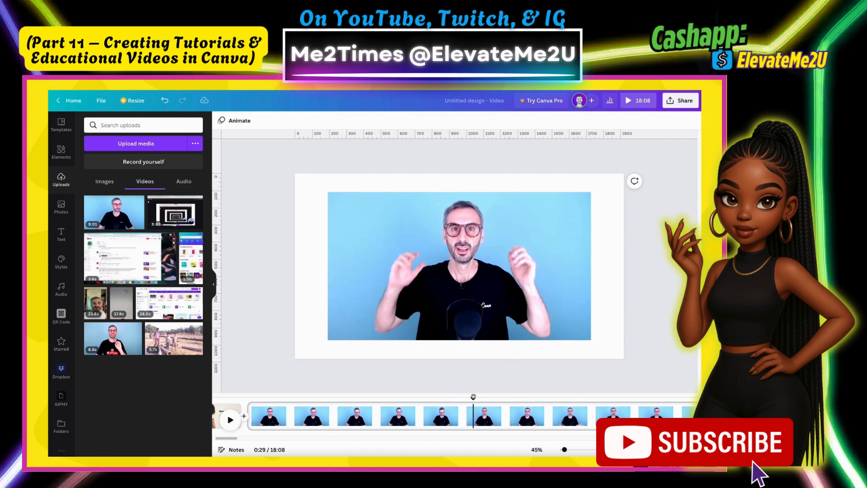
drag(469, 398, 471, 400)
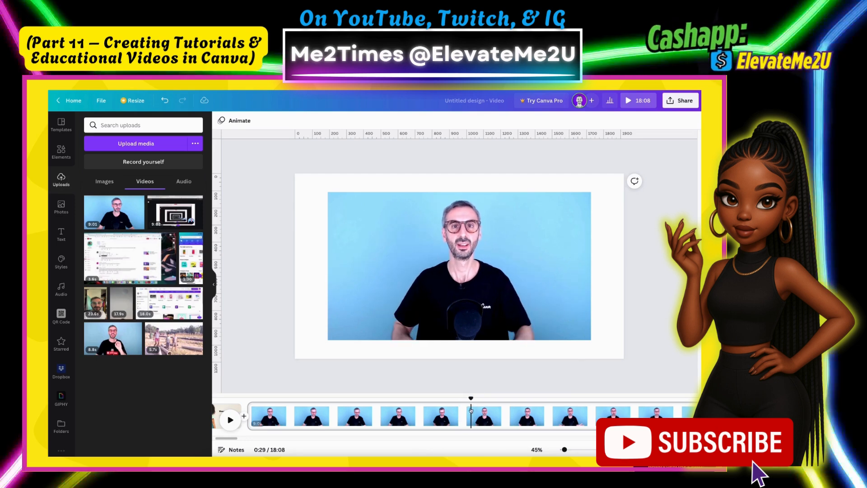
right_click(471, 414)
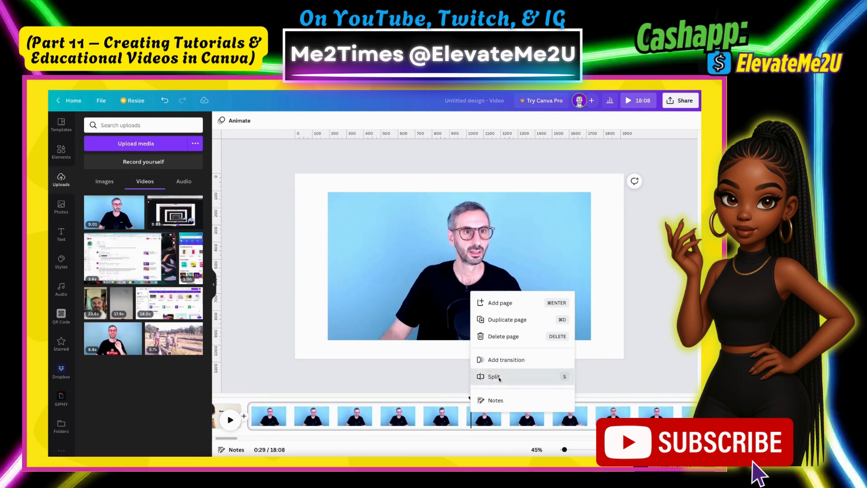
click(493, 376)
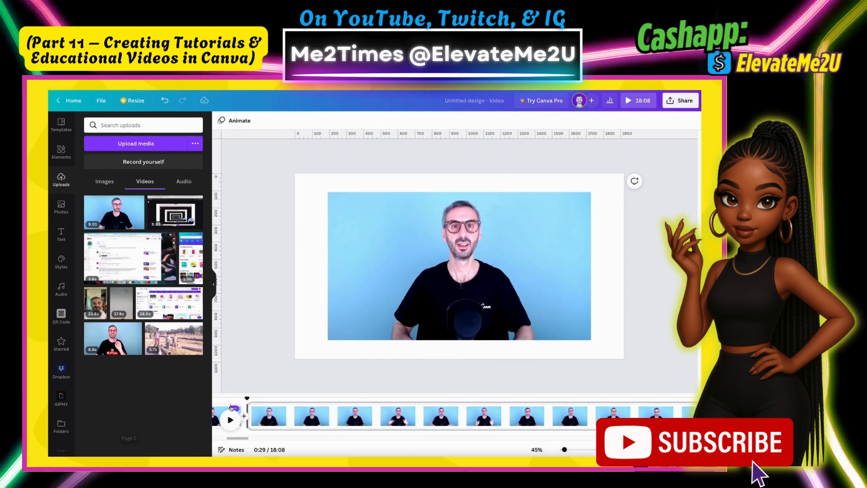
right_click(335, 427)
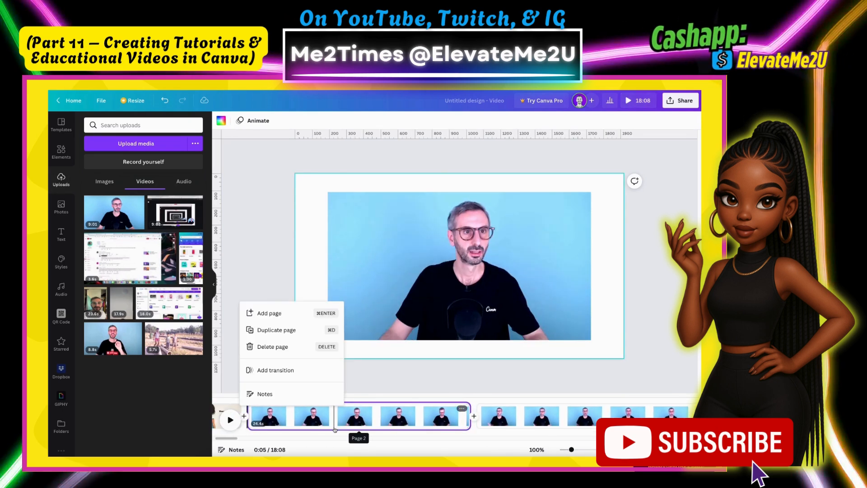
click(272, 346)
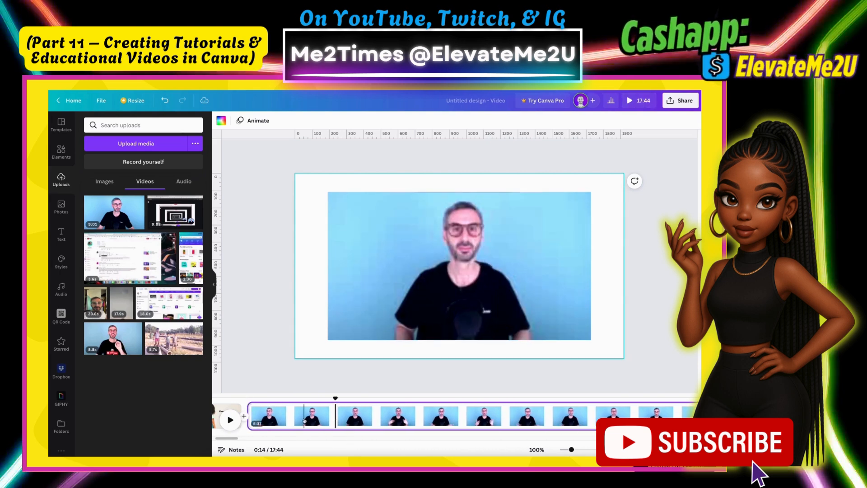
Play the remaining camera page from its start and split it at 0:17
drag(334, 396, 273, 402)
click(365, 407)
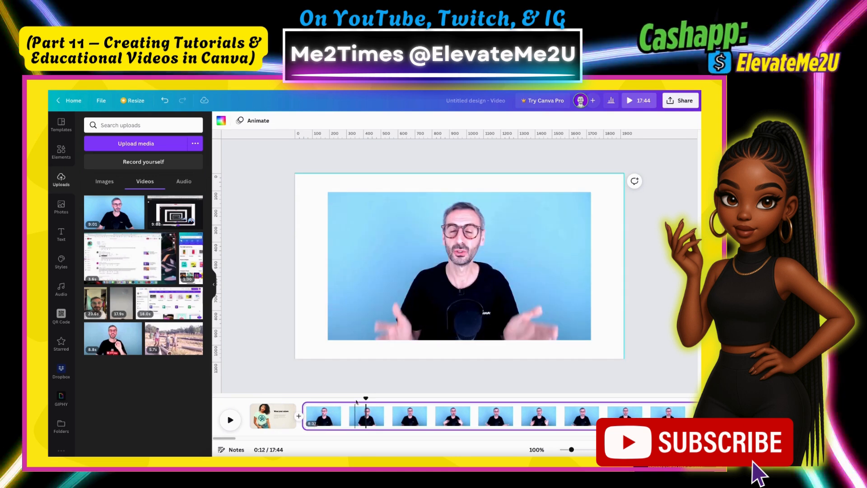
drag(365, 397, 308, 402)
key(space)
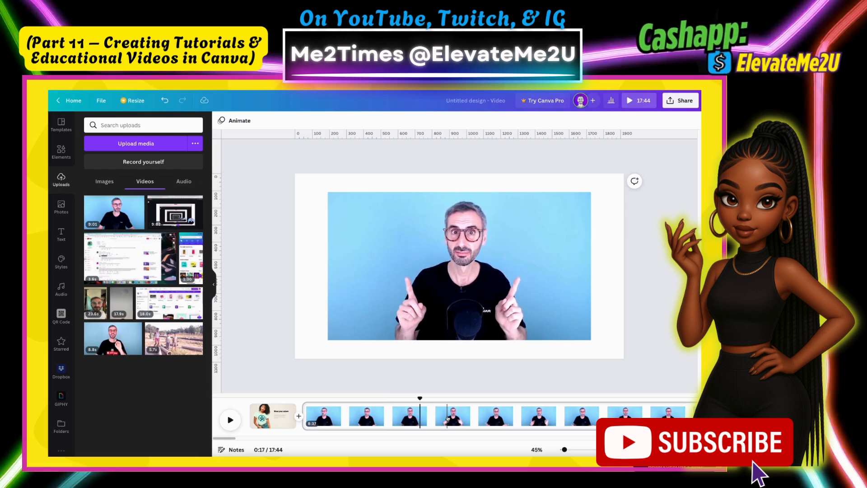
right_click(417, 412)
click(440, 376)
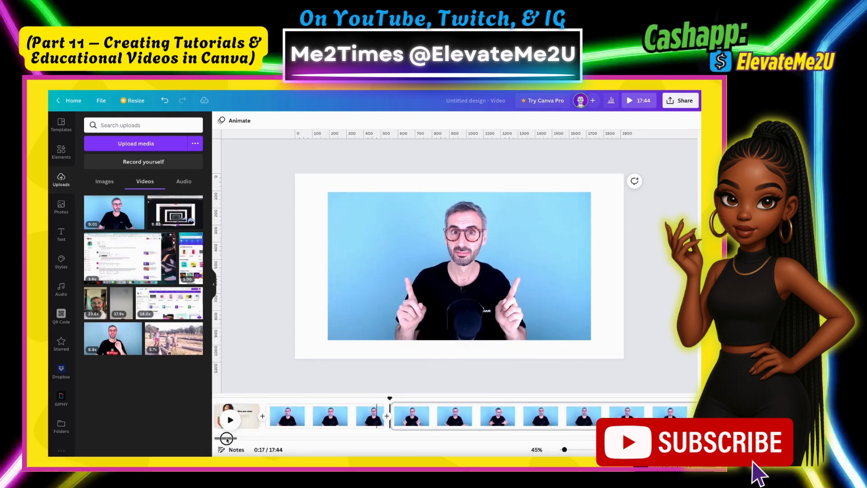
Move the first camera clip ahead of the T-shirt page, shorten the T-shirt page and preview the transition between clips
drag(296, 409, 344, 426)
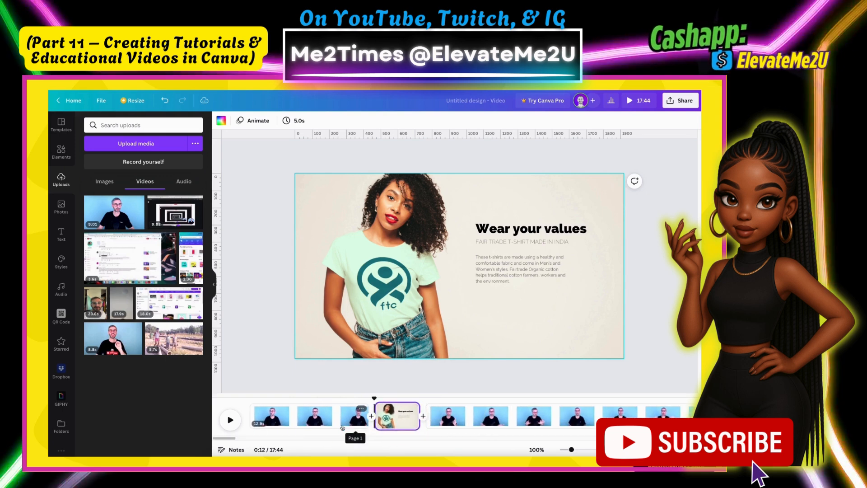
mouse_move(376, 398)
mouse_down()
mouse_move(363, 402)
mouse_move(396, 416)
mouse_move(362, 401)
mouse_move(386, 406)
mouse_move(366, 408)
mouse_up()
click(403, 413)
key(space)
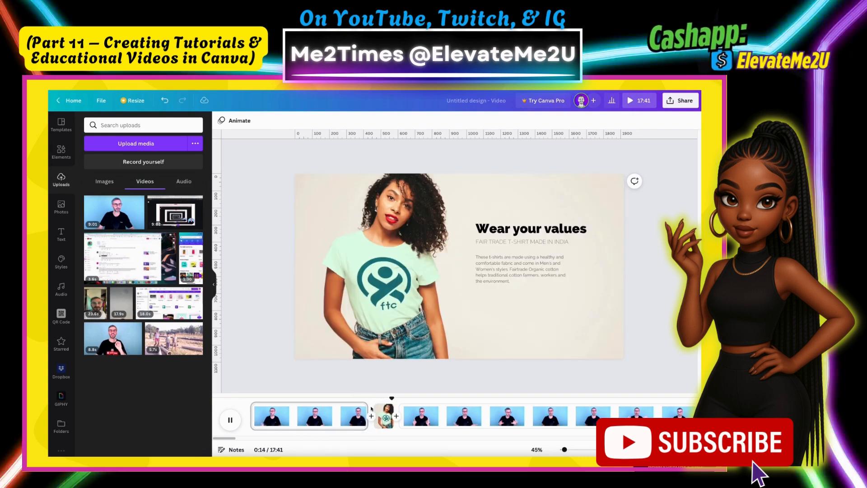
key(space)
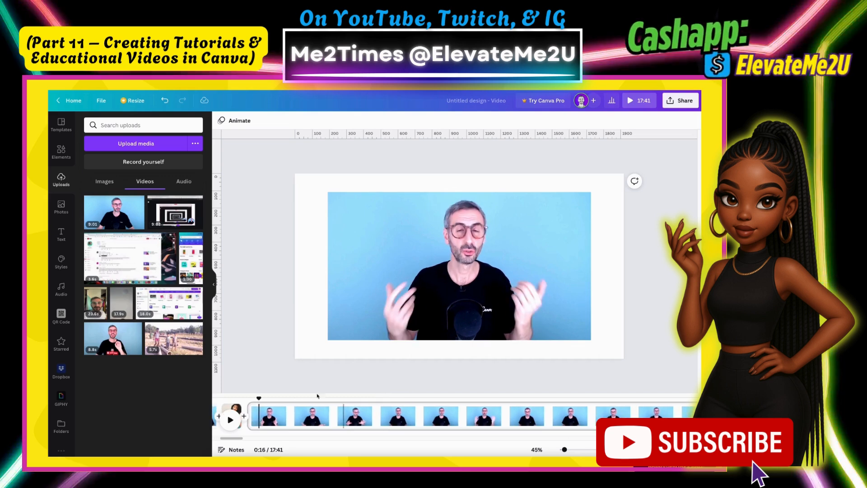
Play and scrub through the camera clip after the T-shirt page and split it at 0:50
key(space)
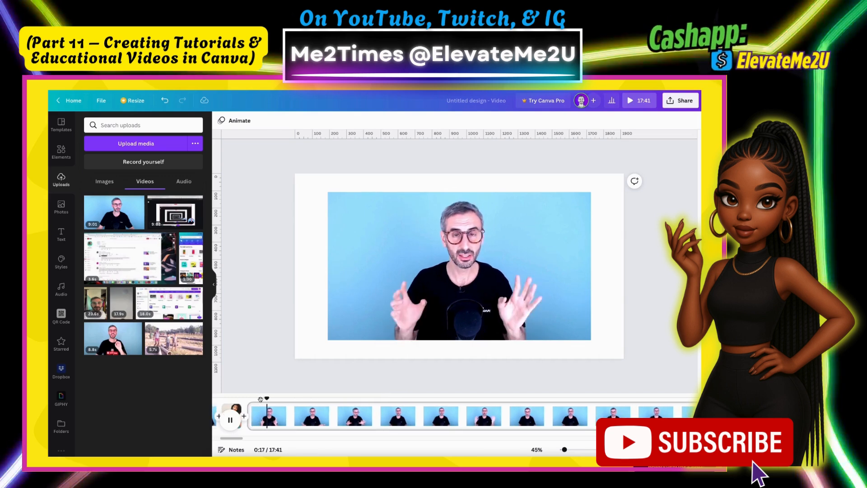
key(space)
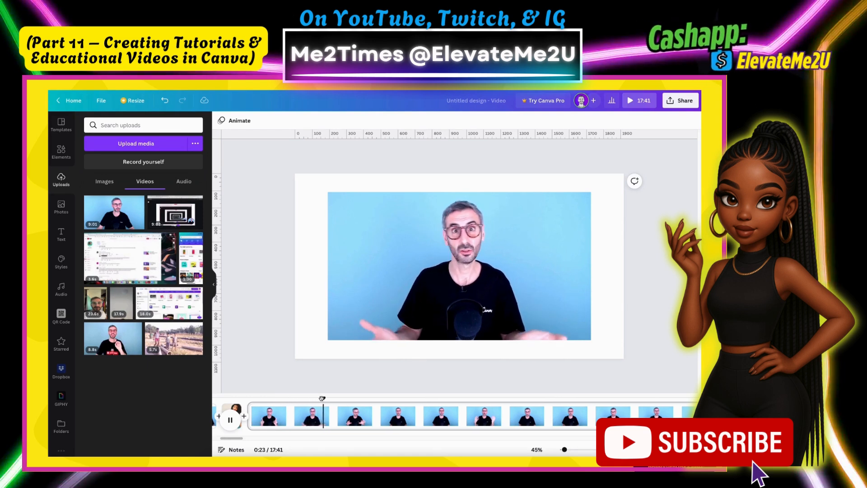
click(412, 404)
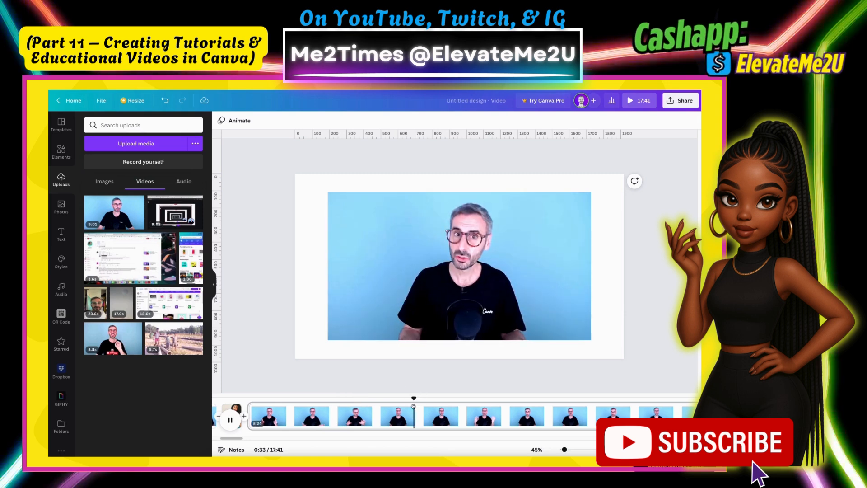
click(389, 406)
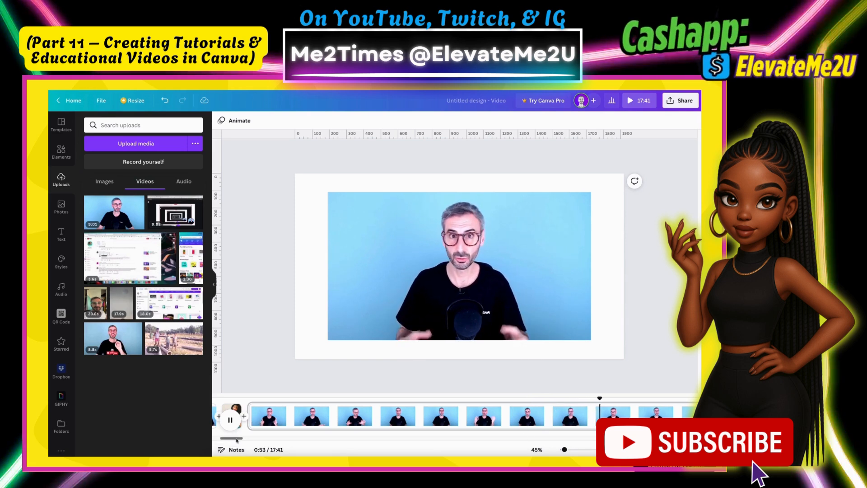
drag(237, 438, 246, 438)
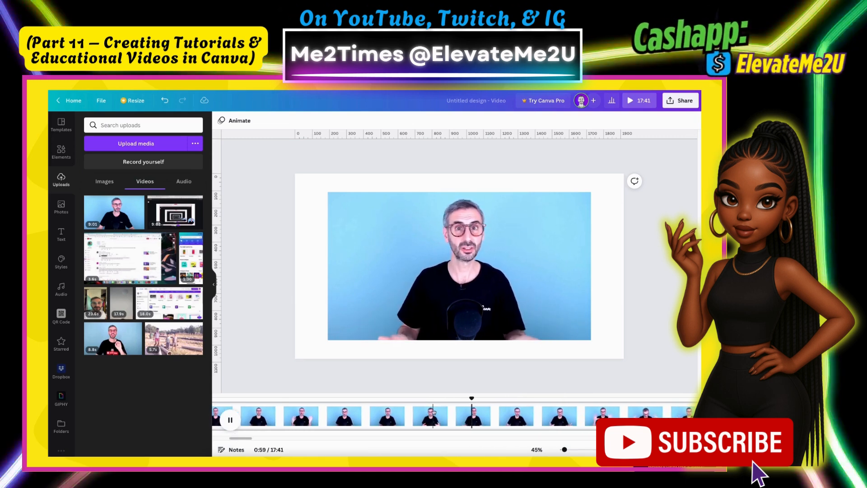
key(space)
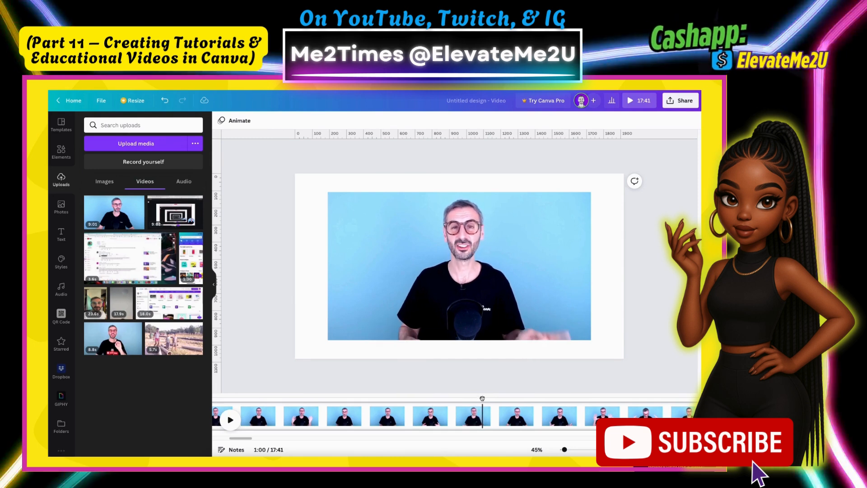
click(365, 416)
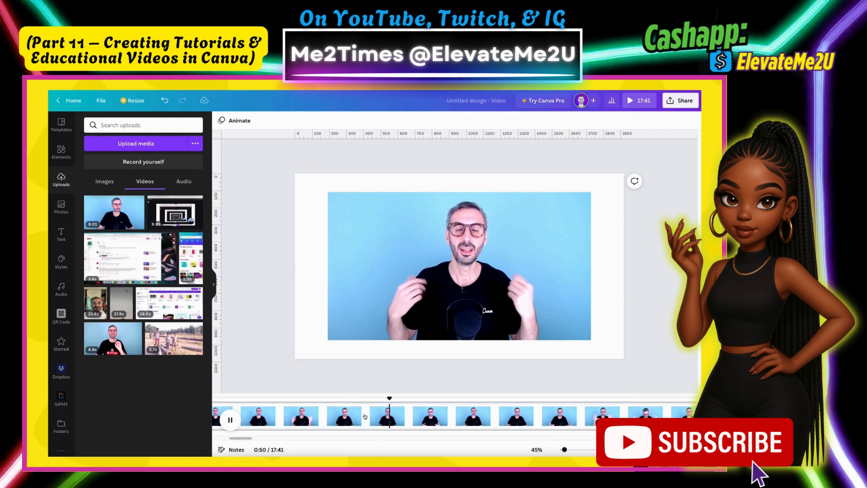
click(394, 398)
drag(394, 399, 375, 408)
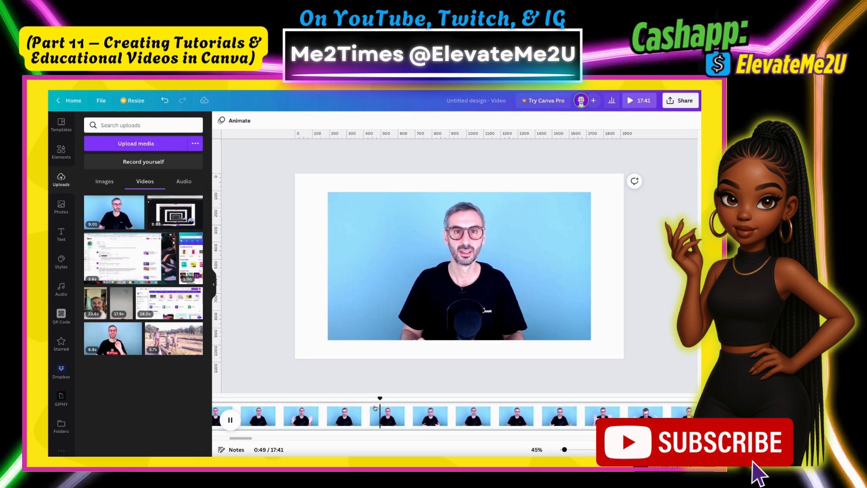
key(space)
click(388, 412)
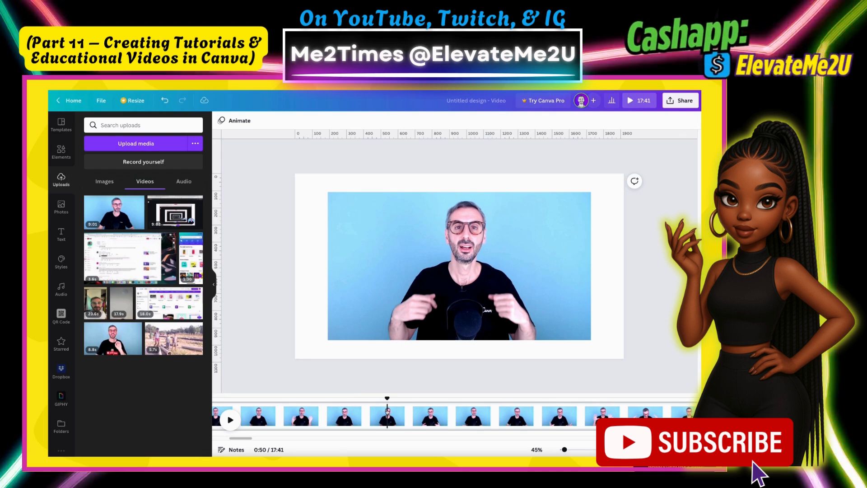
right_click(387, 411)
click(415, 376)
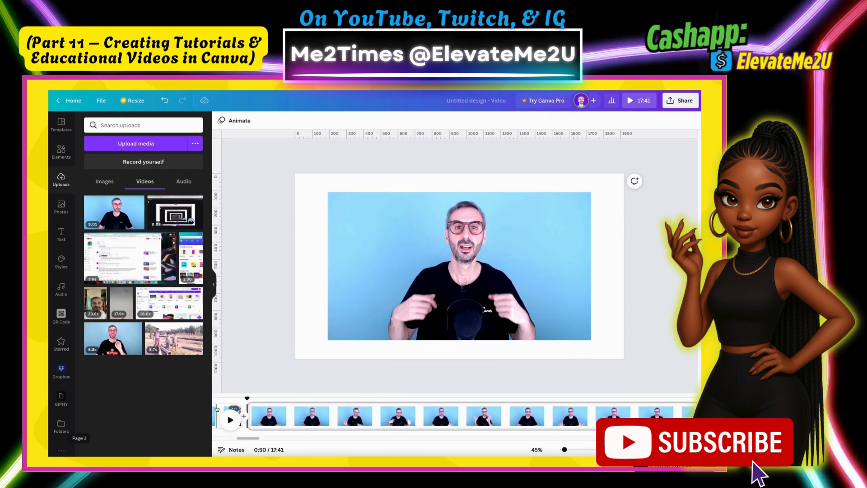
Delete the camera section before the 0:50 split, play the remaining clip after the T-shirt page and split it at 0:26
click(216, 409)
key(Delete)
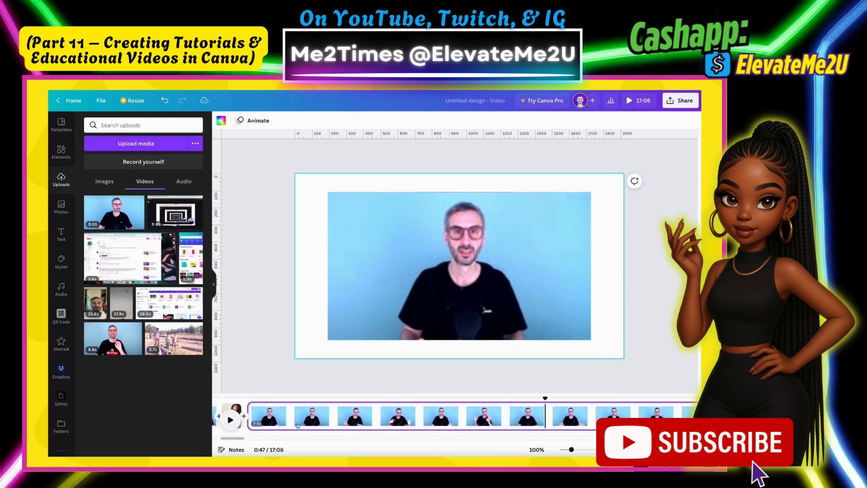
scroll(452, 416, down, 3)
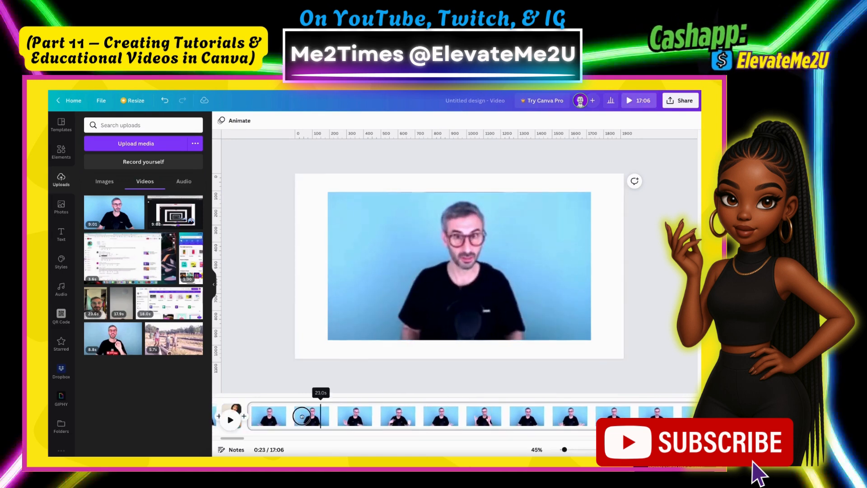
click(400, 419)
click(387, 416)
key(space)
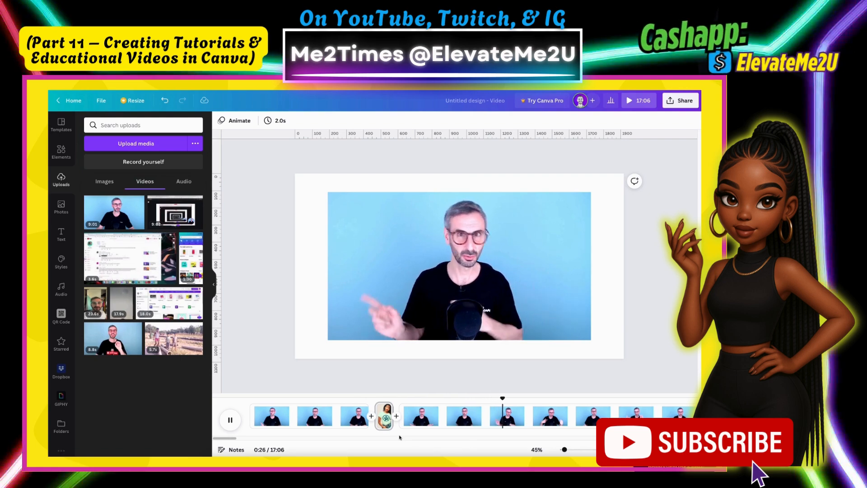
key(space)
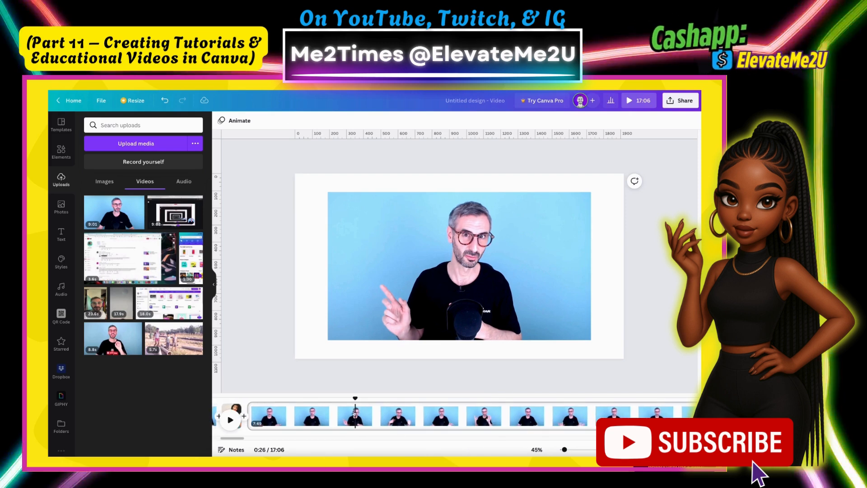
right_click(357, 413)
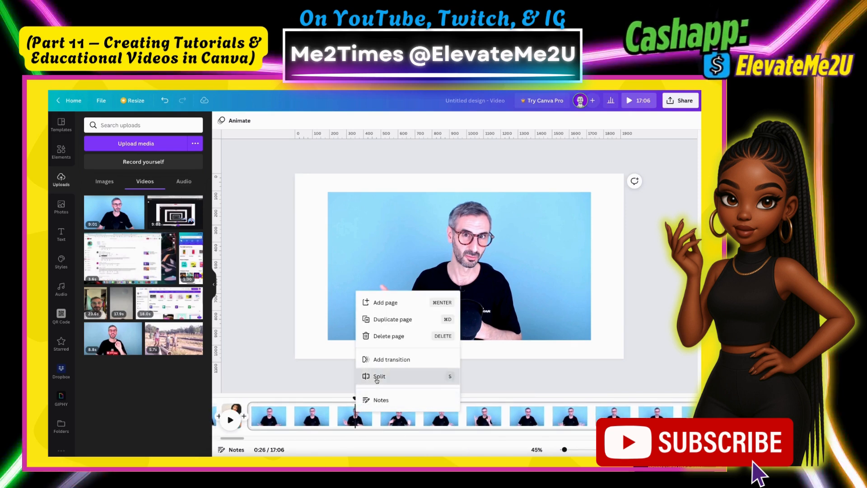
click(376, 379)
drag(240, 438, 231, 439)
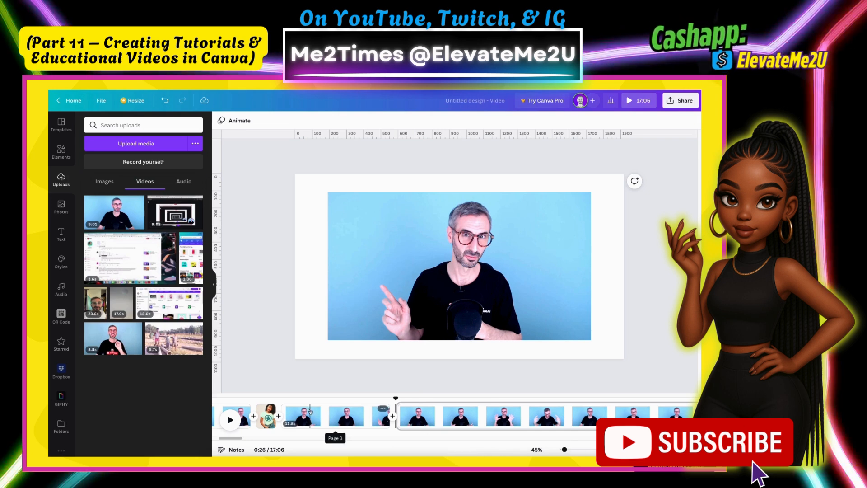
Show all pages in a grid and move the screen recording page ahead of the last camera page
click(384, 408)
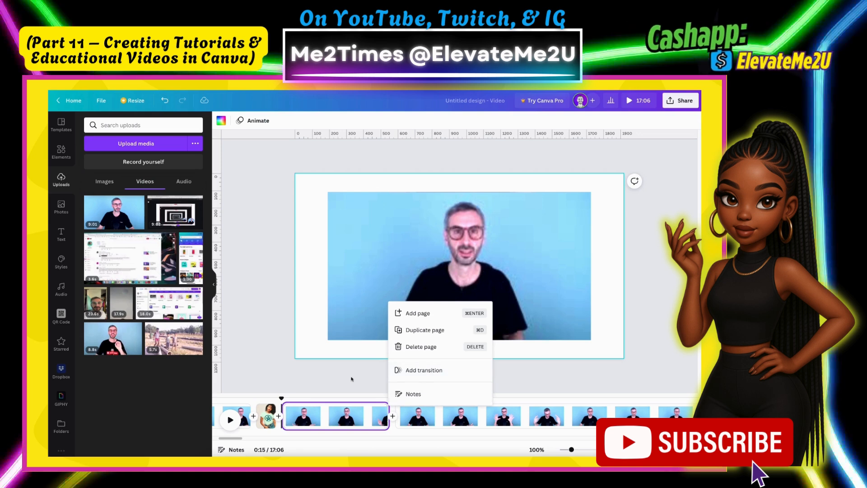
click(353, 379)
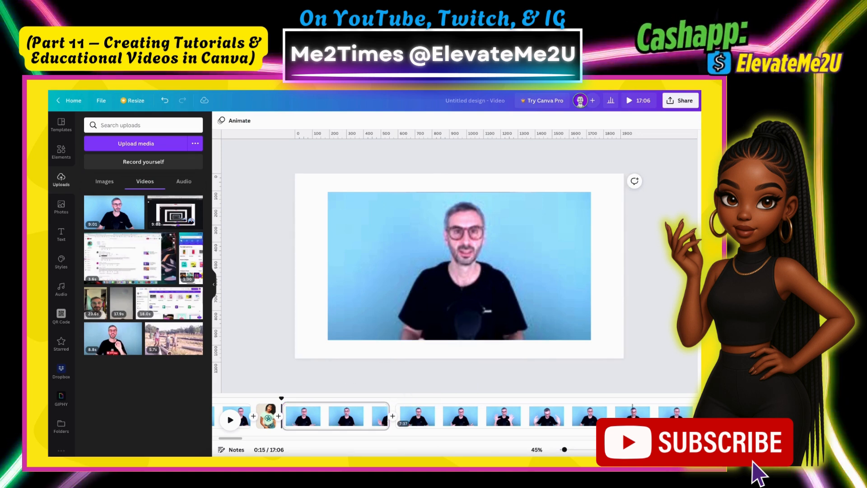
click(646, 449)
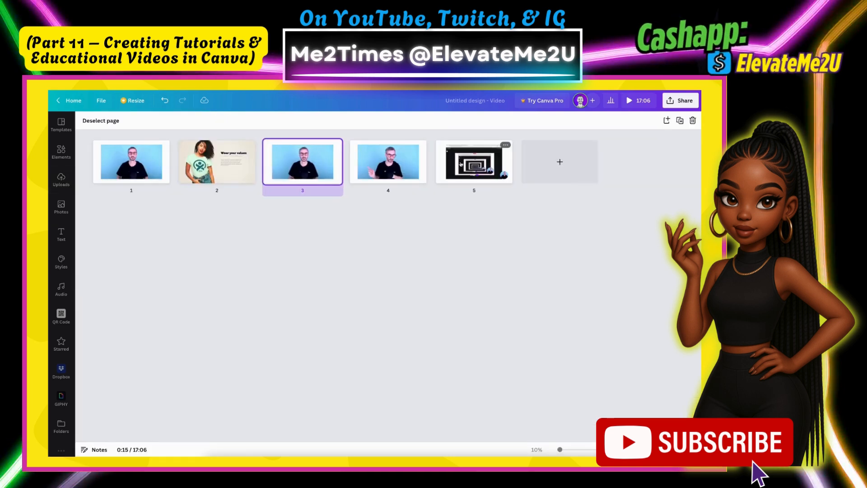
drag(469, 162, 377, 190)
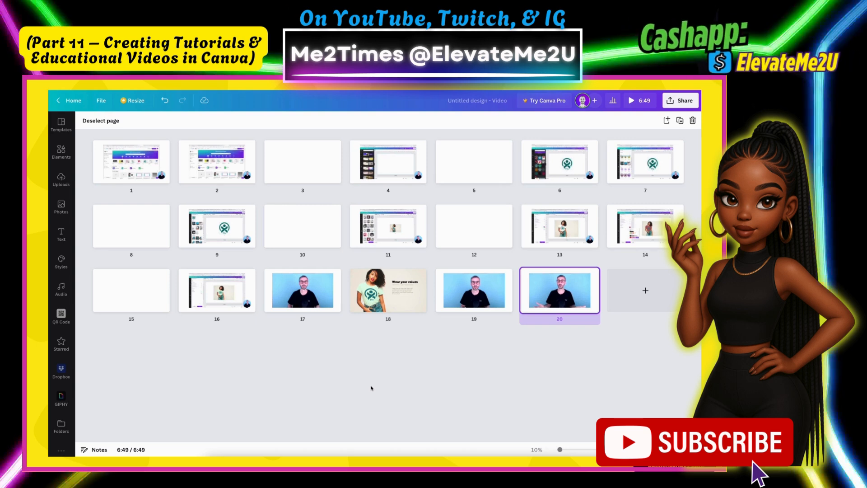
Select the T-shirt page with the camera pages before and after it (17 to 19) and move them to the video's start
click(315, 375)
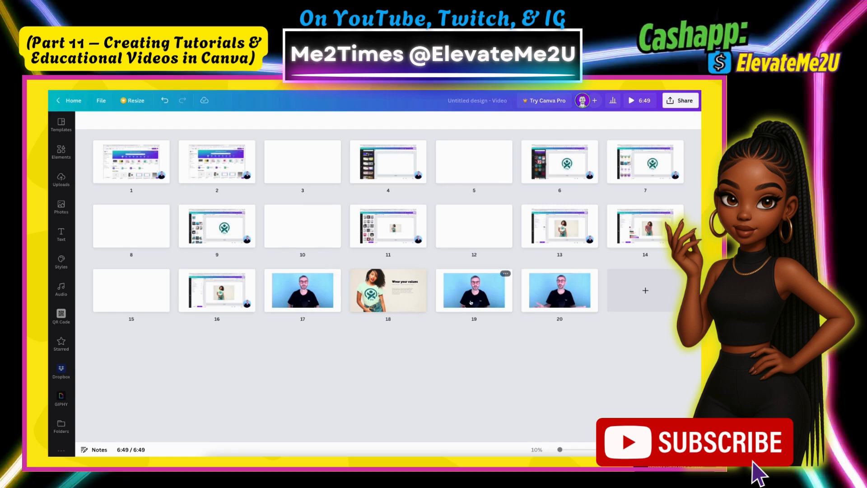
drag(303, 378, 84, 170)
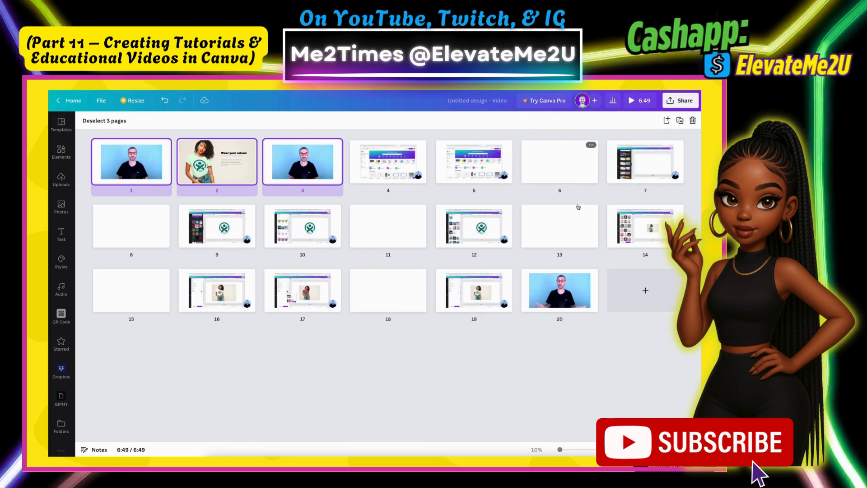
mouse_move(149, 299)
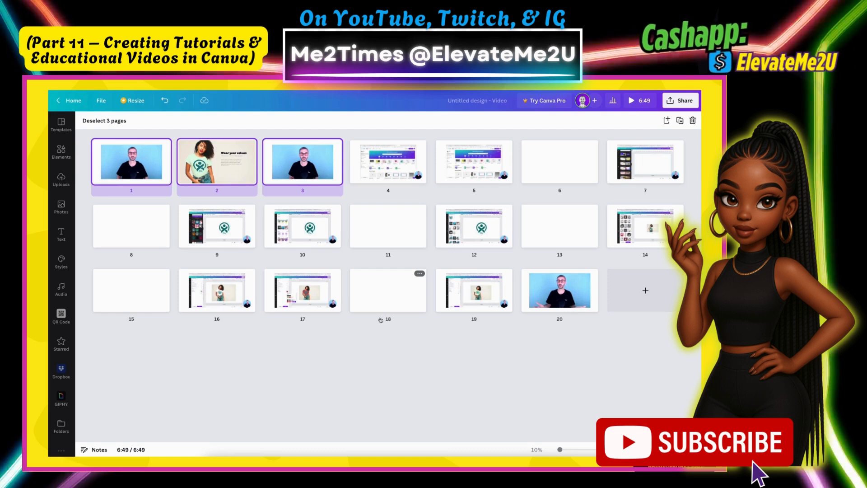
Open blank page 6 and copy the colour palette swatches from page 5 of the FTC Brand Style Guide - 2022 design
click(555, 165)
click(555, 166)
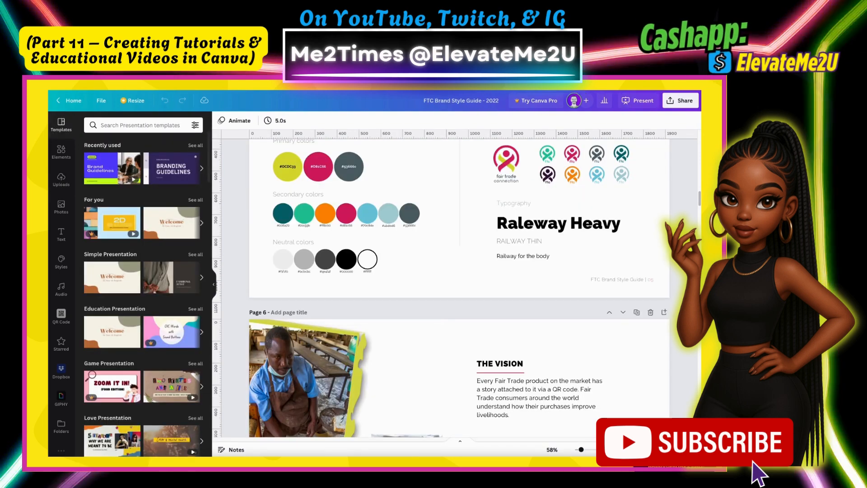
scroll(431, 324, up, 3)
scroll(431, 323, down, 1)
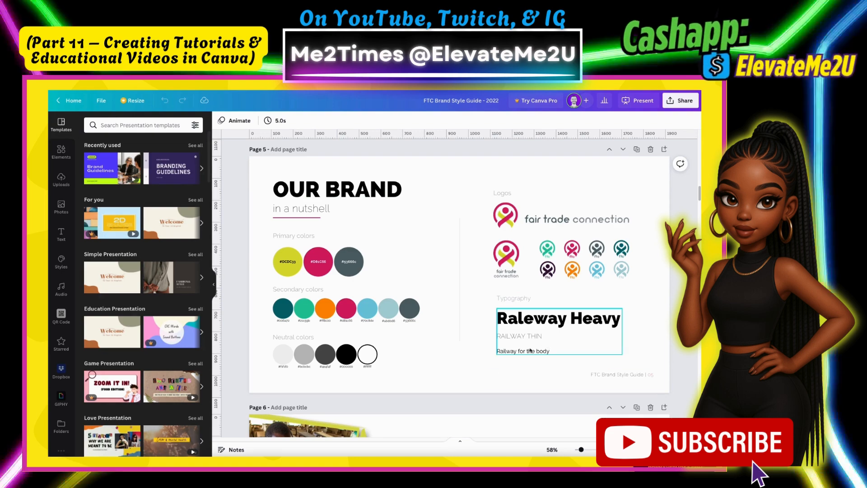
drag(236, 248, 434, 375)
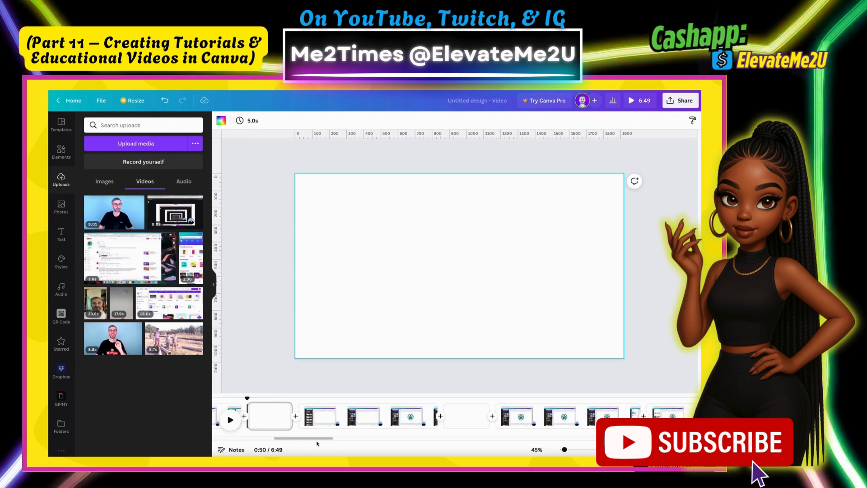
Add a blank page at the end of the video, paste the colour palettes onto it and enlarge them
scroll(318, 443, right, 5)
scroll(452, 415, right, 5)
click(679, 415)
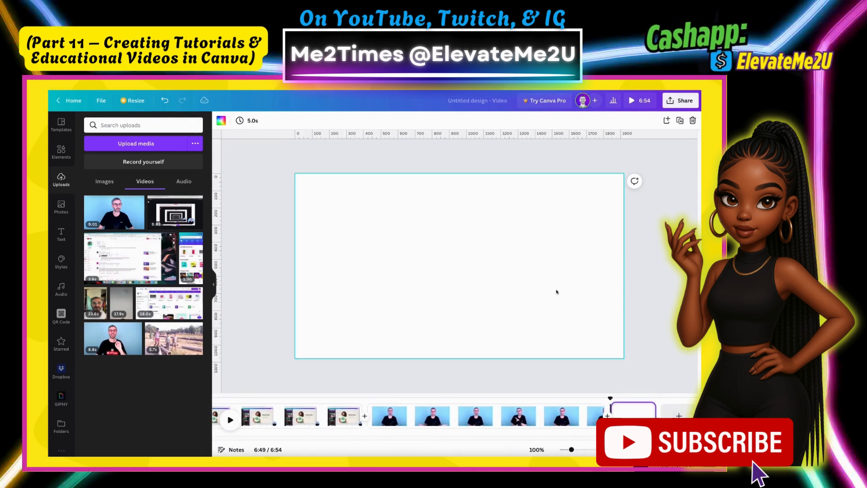
key(ctrl+v)
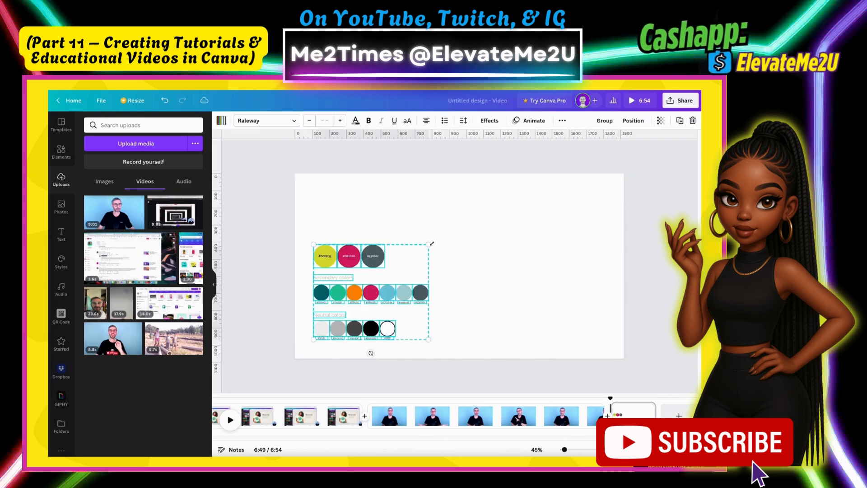
drag(432, 244, 537, 231)
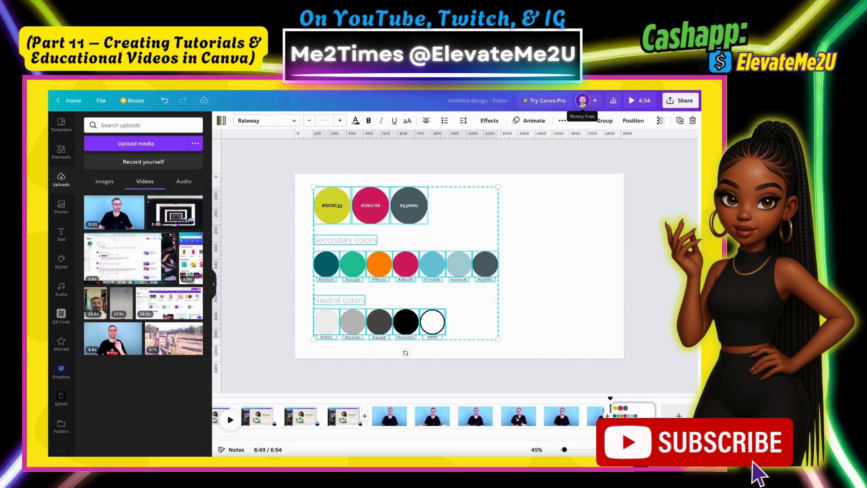
click(563, 226)
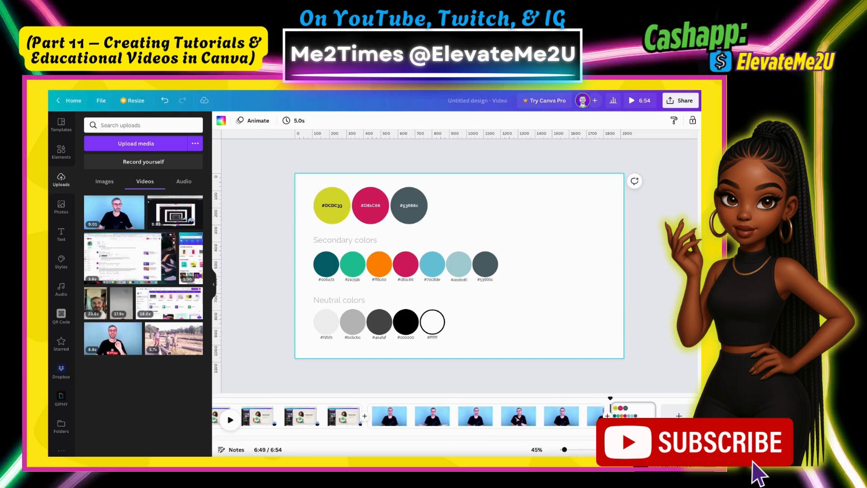
Return to blank page 6 and set its background to the light blue document colour
scroll(474, 406, left, 10)
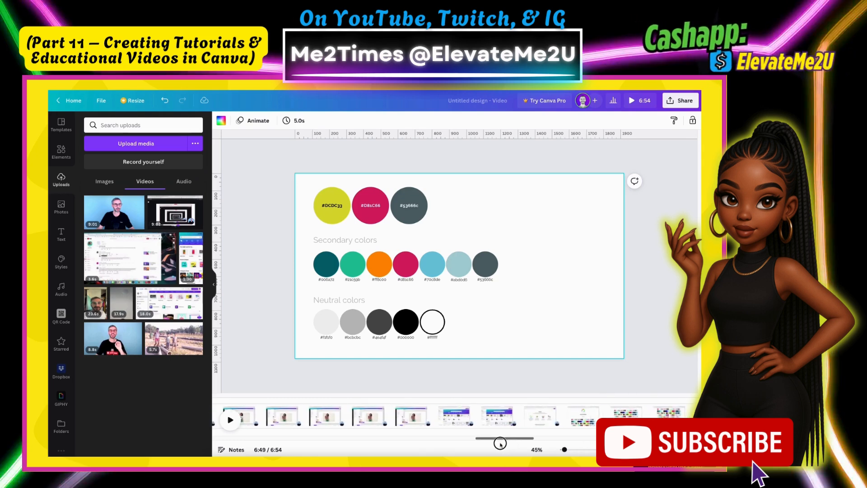
drag(458, 447, 311, 447)
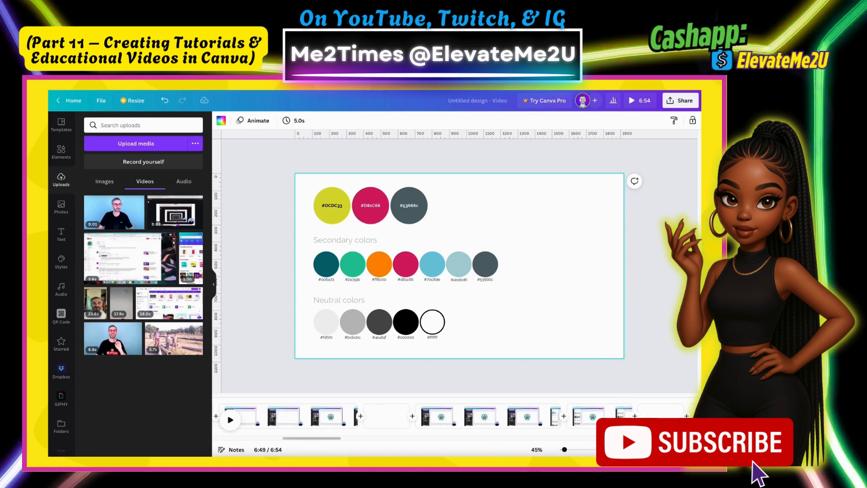
click(657, 450)
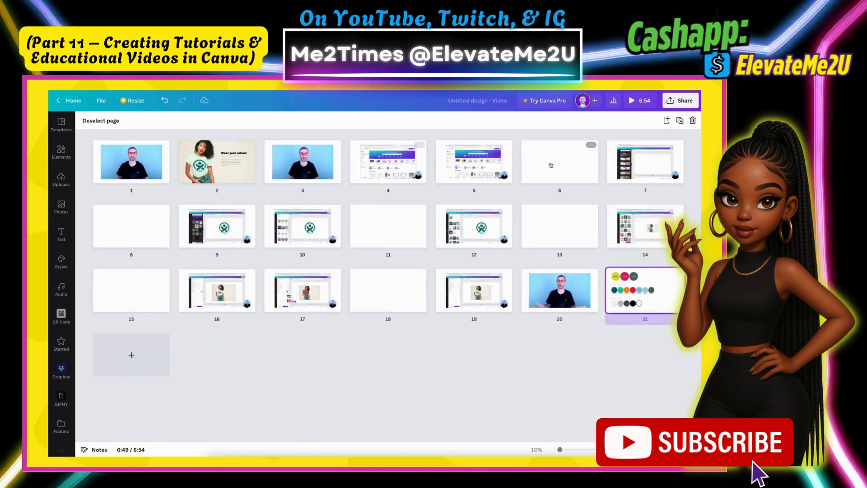
double_click(563, 166)
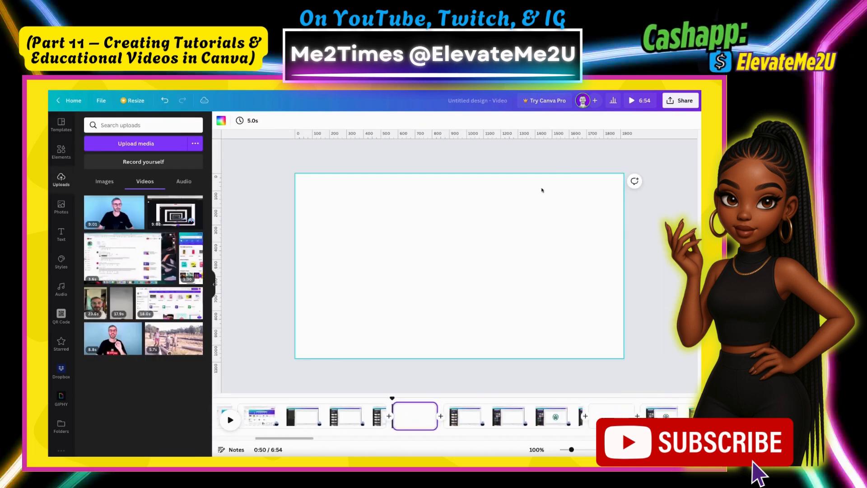
click(220, 120)
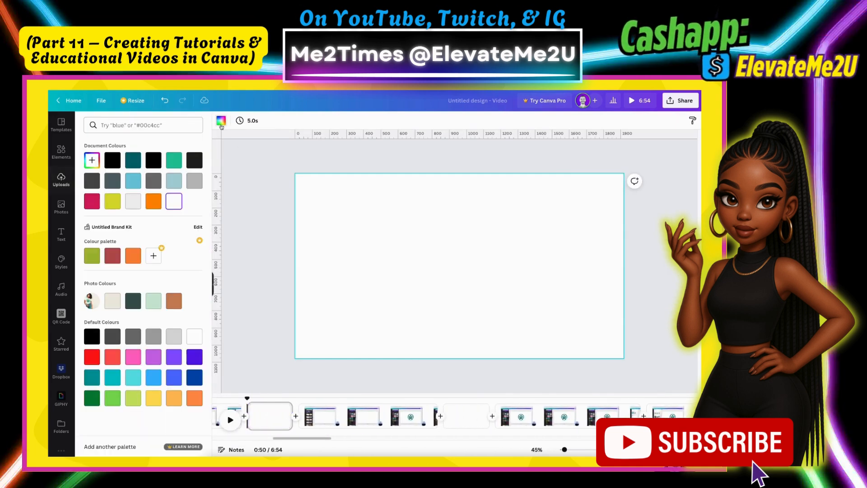
click(132, 186)
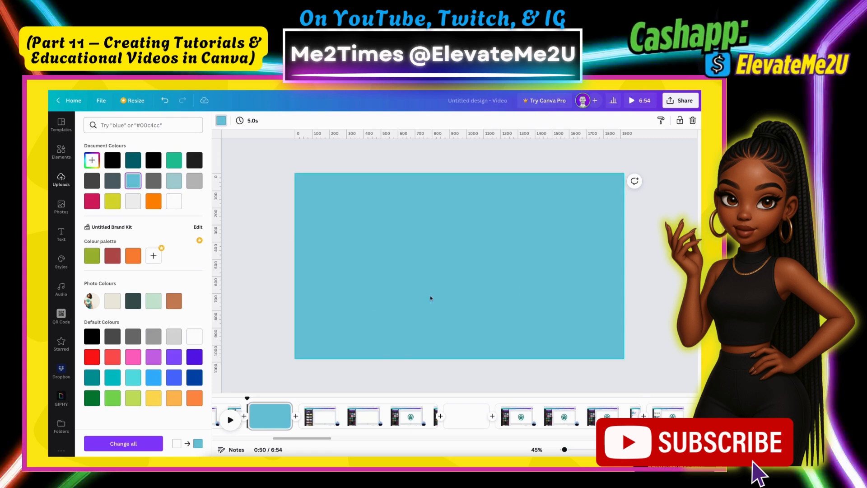
Add a heading to the light blue page and format it in Raleway Heavy at size 80
click(62, 235)
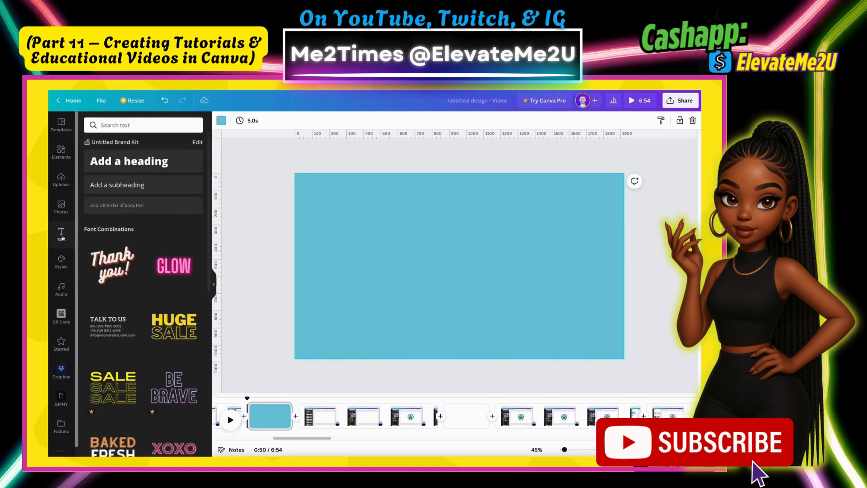
click(131, 162)
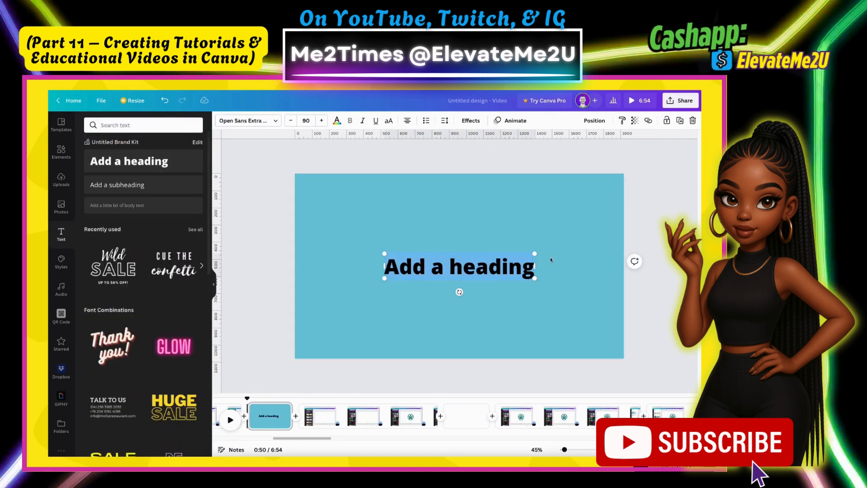
click(275, 121)
click(107, 174)
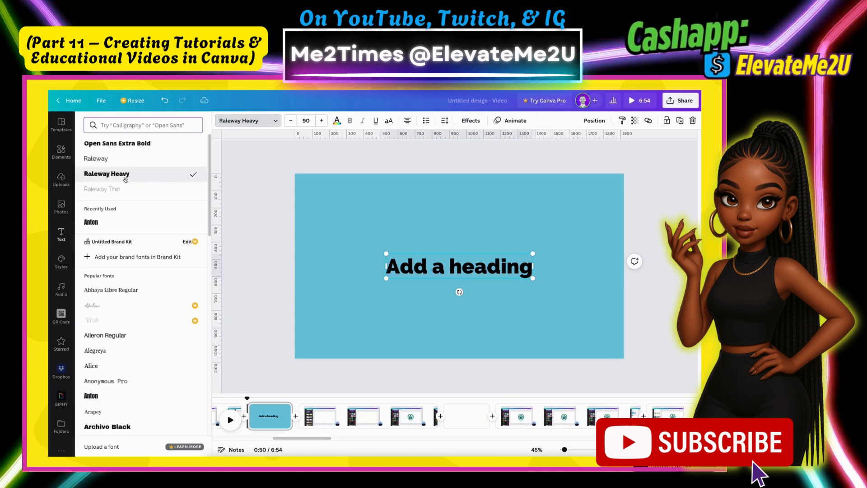
click(306, 121)
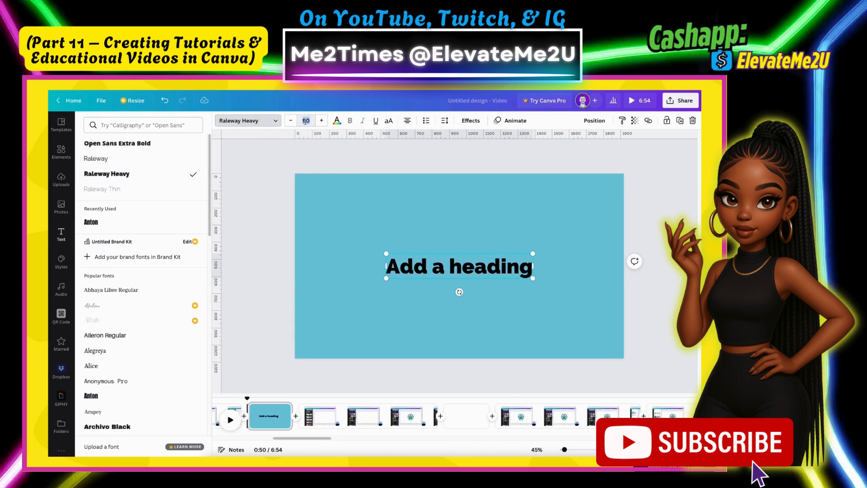
text(80)
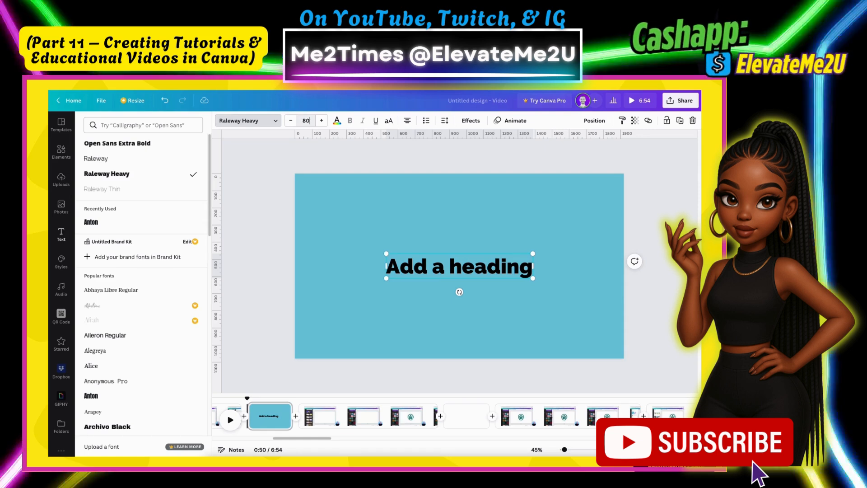
key(Return)
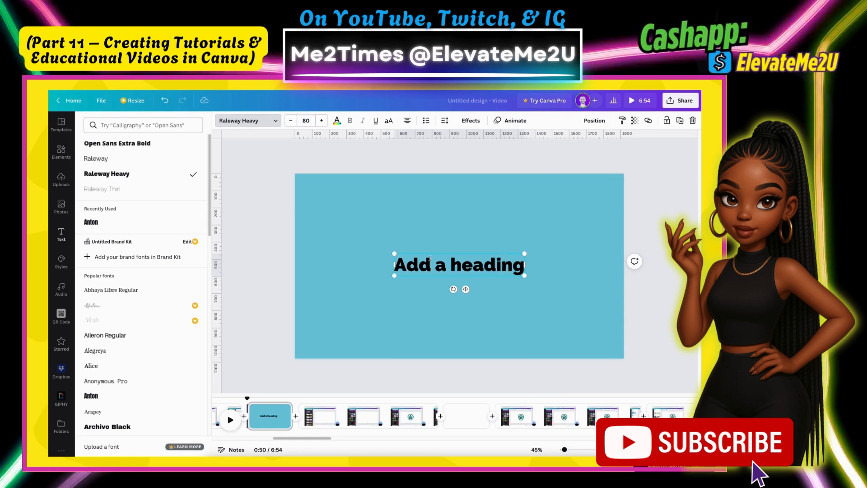
Replace the heading's text with "Step 01" and move it slightly higher on the page
text(Step 01)
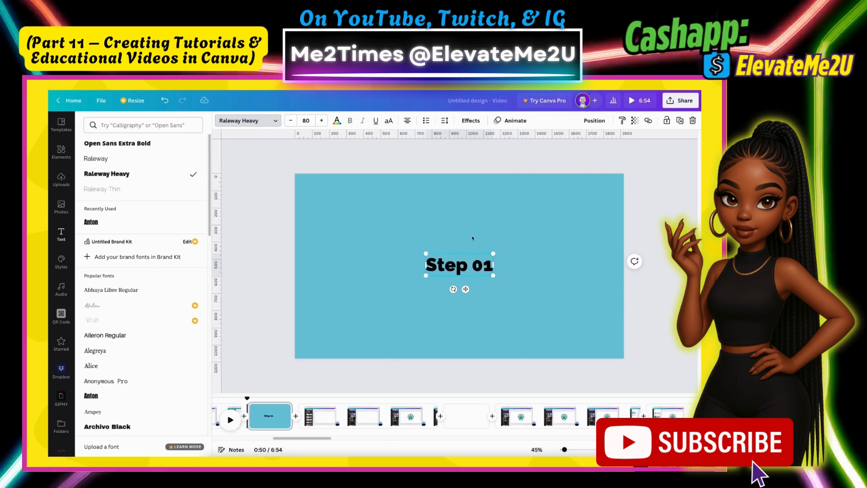
key(Escape)
drag(471, 266, 467, 257)
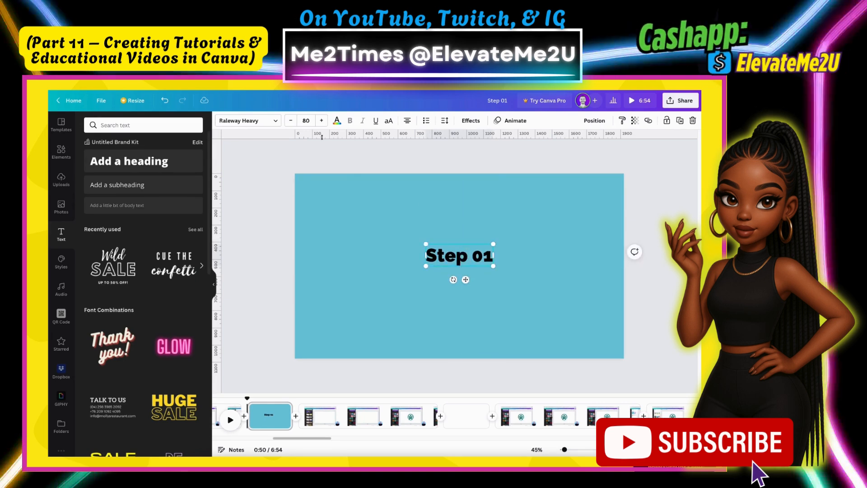
click(350, 269)
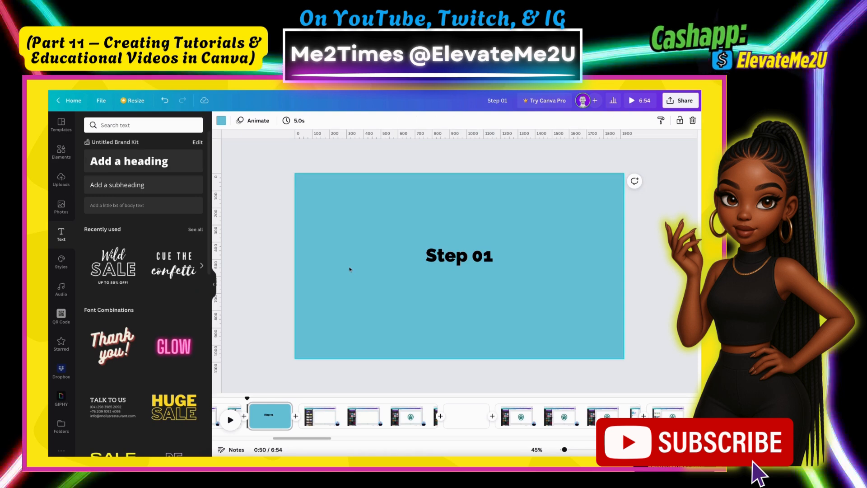
Add a subheading directly below the "Step 01" heading, set it in Raleway and replace its text with "Select your photo"
click(145, 184)
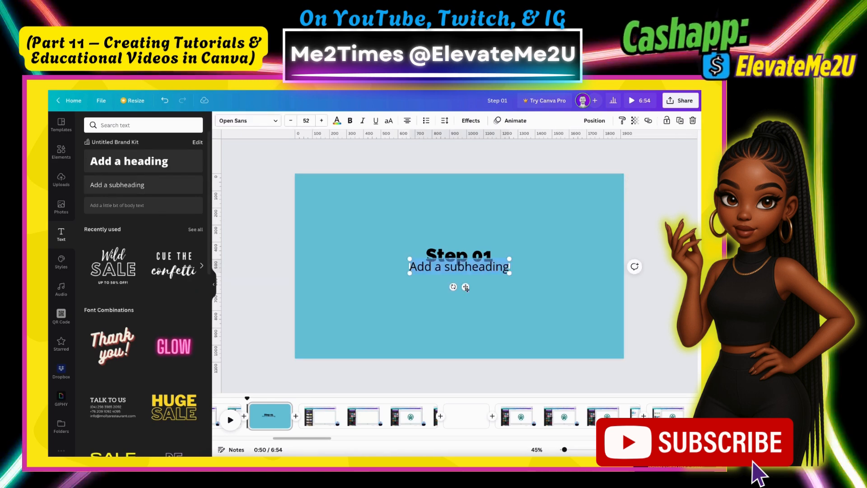
drag(466, 287, 467, 294)
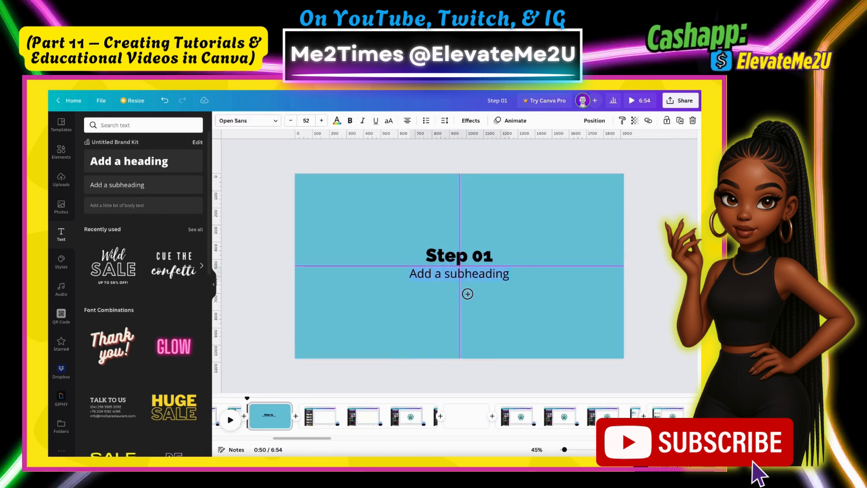
drag(468, 294, 468, 294)
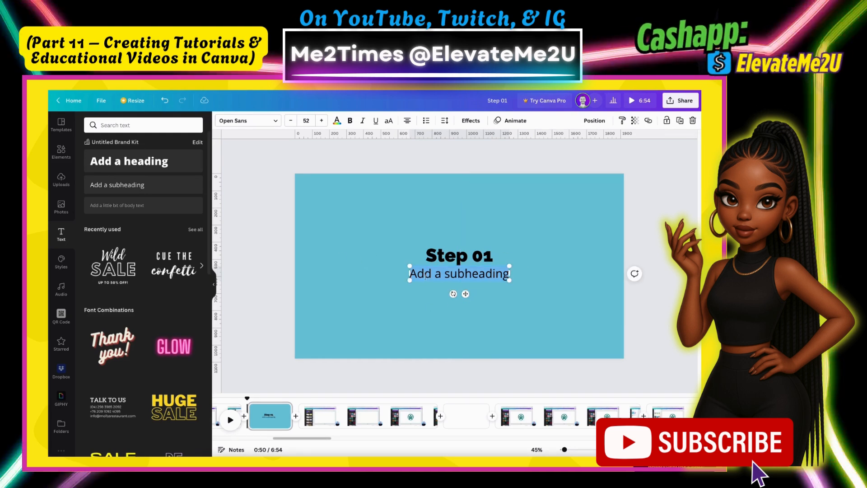
click(230, 121)
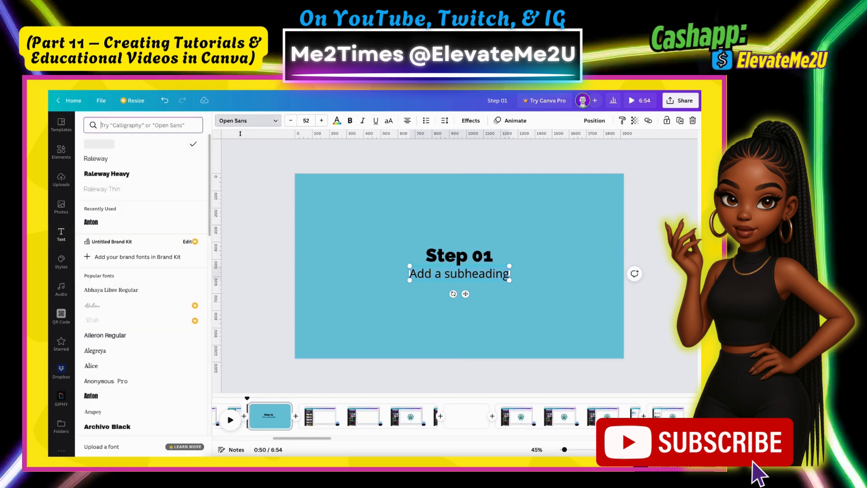
click(101, 160)
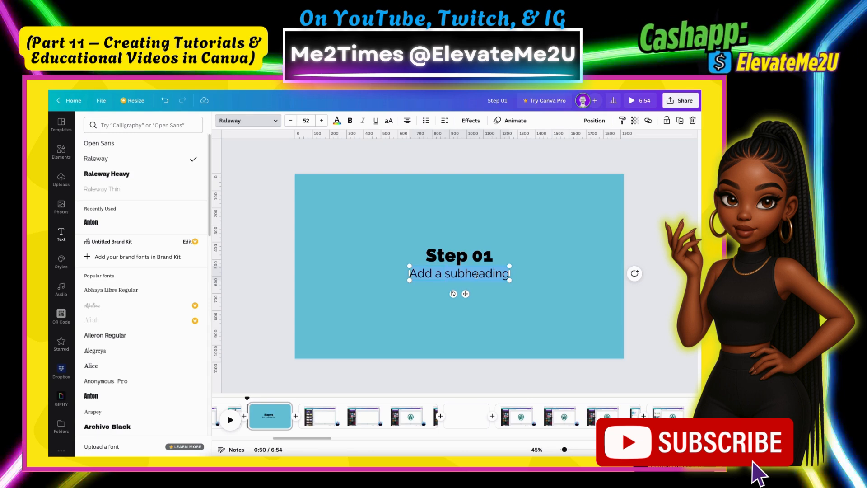
text(Select)
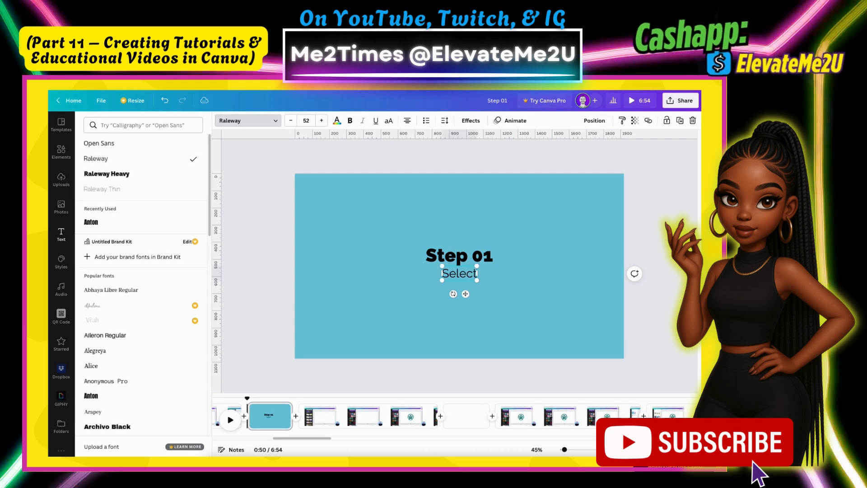
text( your photo)
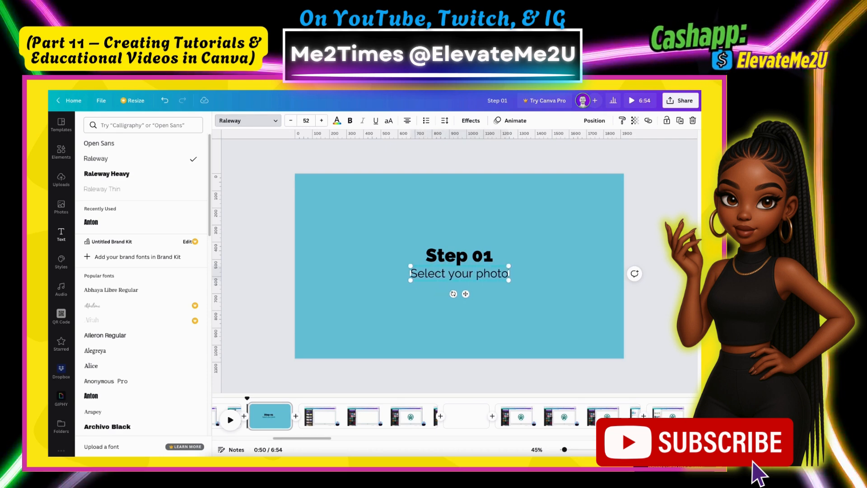
Move the heading and subheading together slightly lower to centre them on the page
click(561, 272)
drag(514, 225, 459, 294)
drag(455, 254, 454, 259)
click(459, 236)
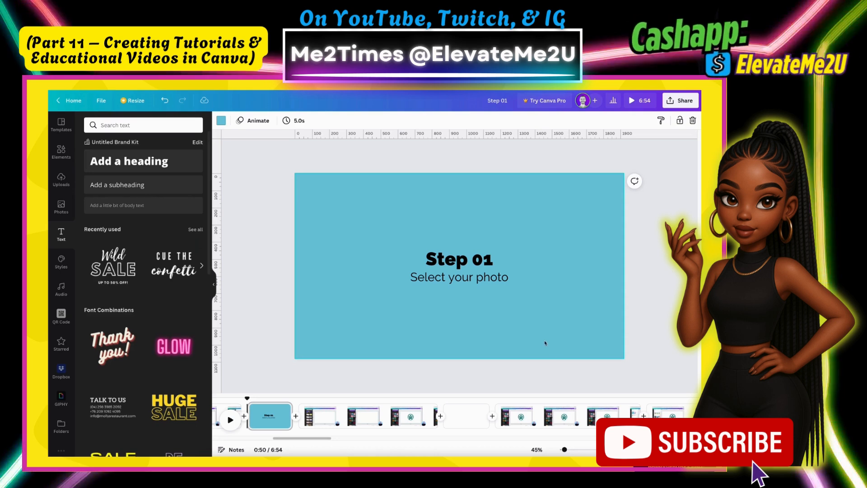
Change the "Step 01" heading's text colour to the white document colour
click(432, 262)
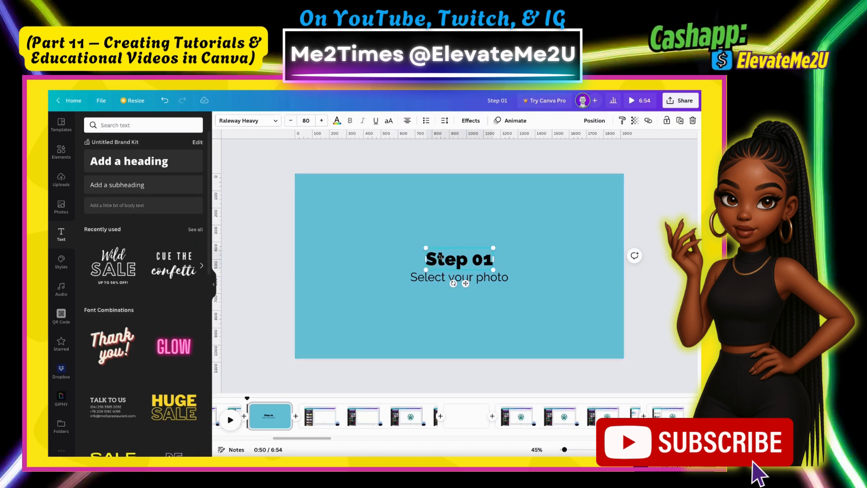
click(337, 120)
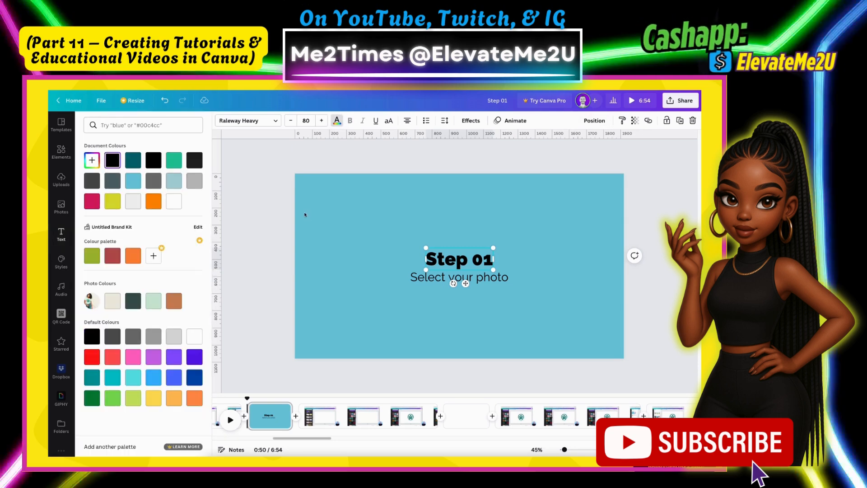
click(112, 340)
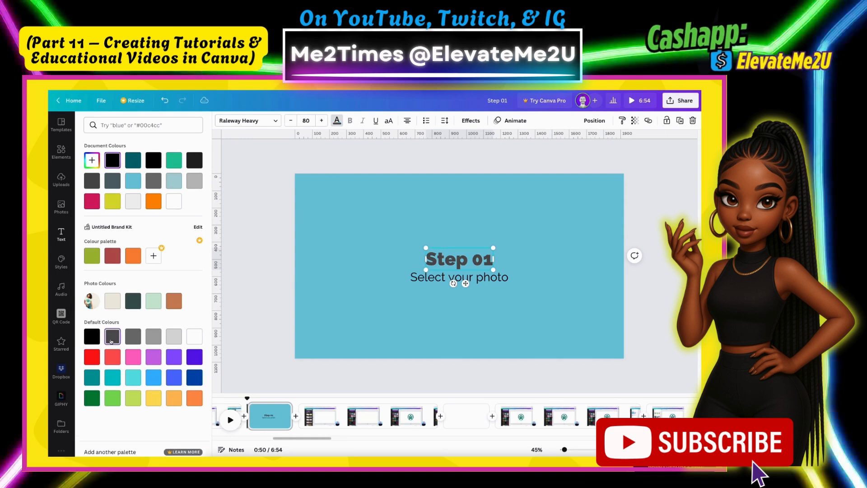
click(173, 203)
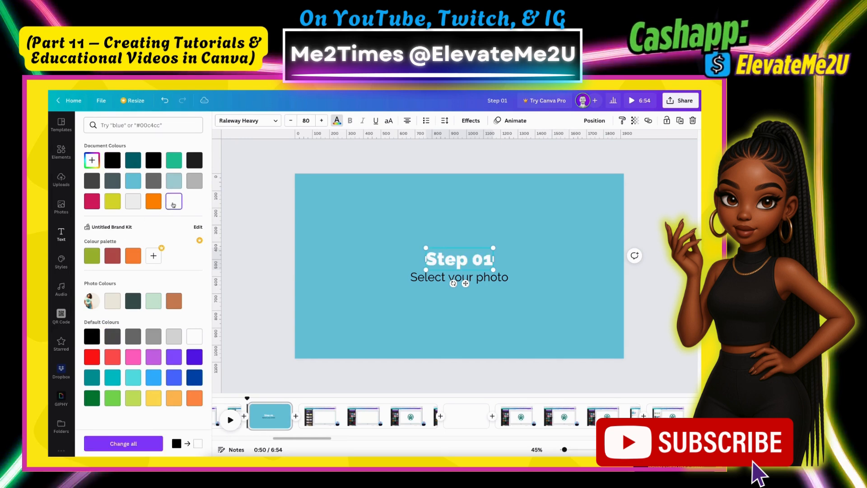
click(289, 226)
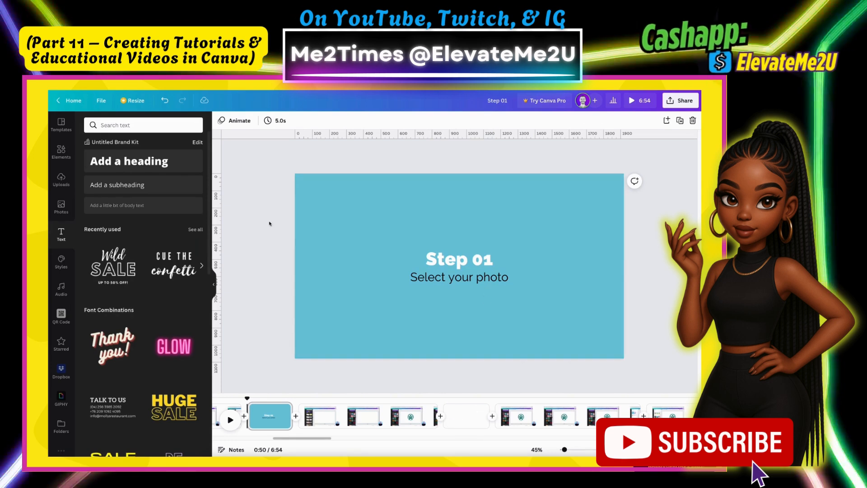
Copy the Step 01 heading and subheading onto blank page 8 and set that page's background to the light blue document colour
drag(269, 226, 520, 325)
key(ctrl+c)
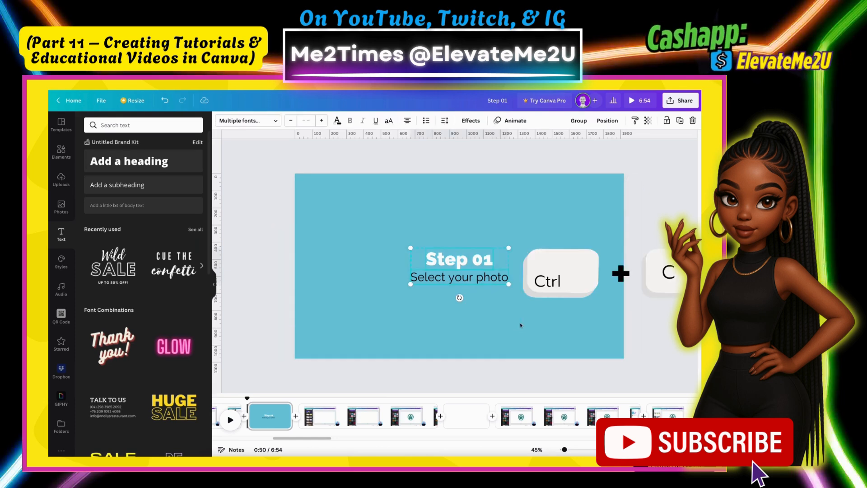
click(465, 413)
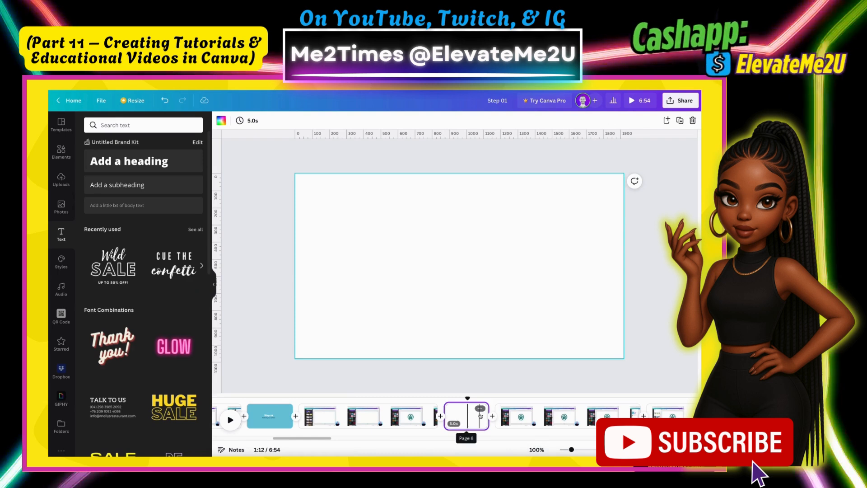
click(221, 120)
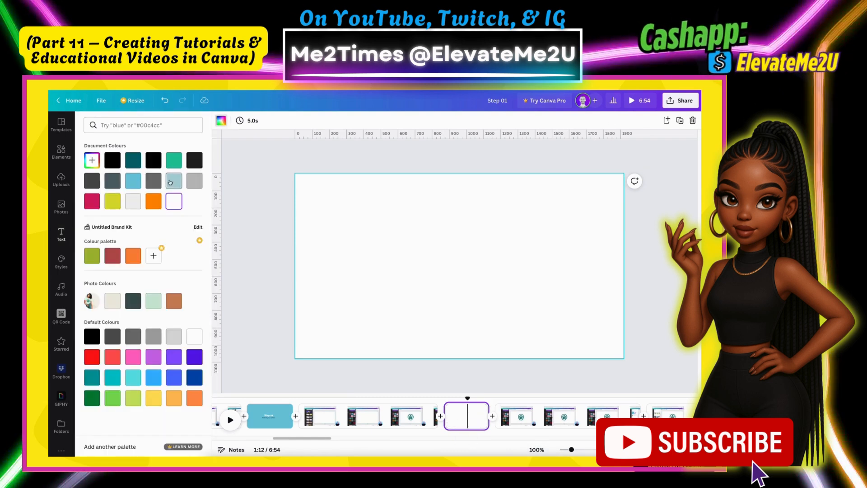
click(133, 180)
key(ctrl+v)
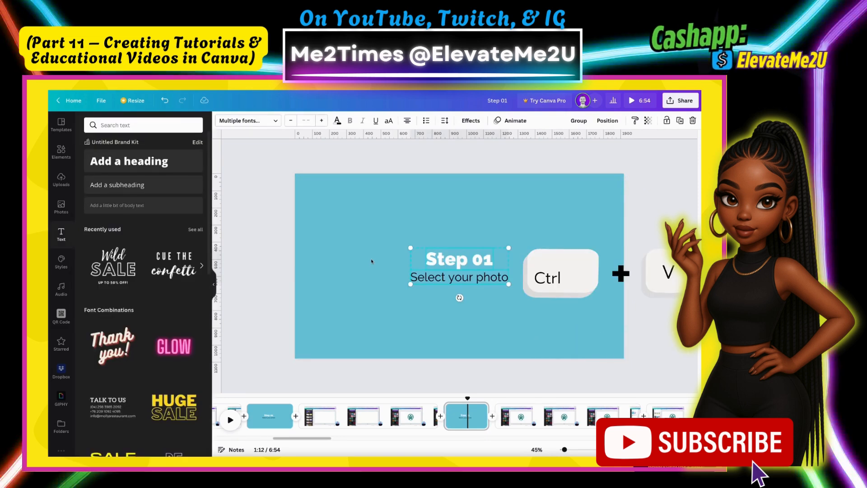
Change page 8's heading to "Step 02" and its subheading to "Find the Smartmockups app"
click(372, 263)
click(482, 267)
drag(484, 262, 490, 262)
text(2)
click(489, 304)
click(489, 279)
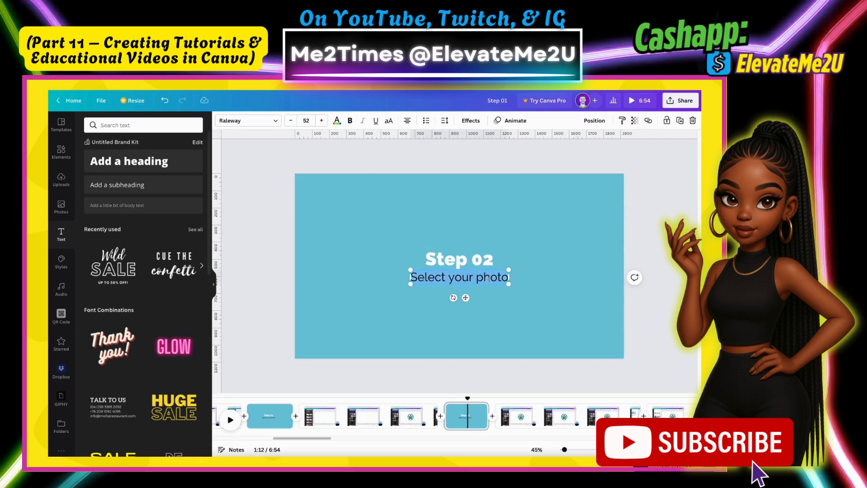
text(Find the )
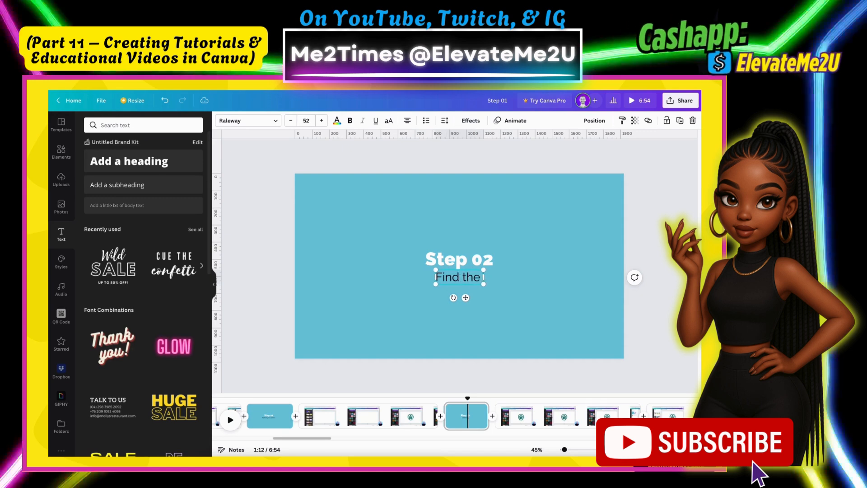
text(Smartmockups app)
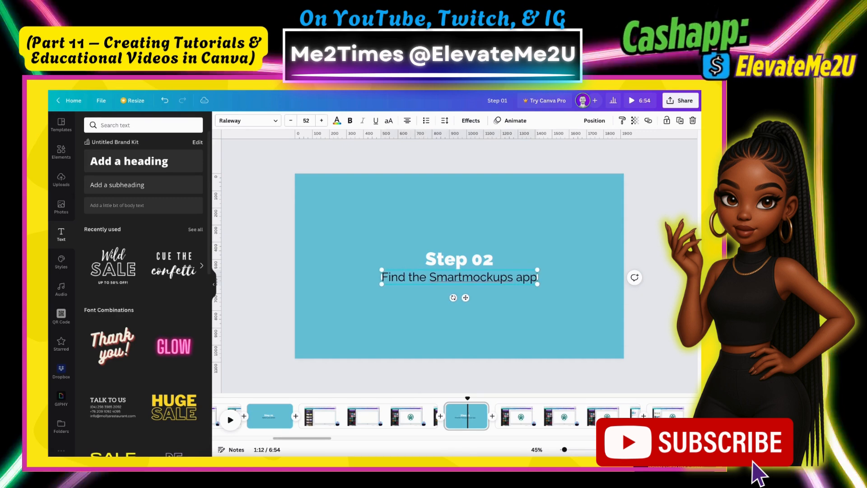
click(500, 313)
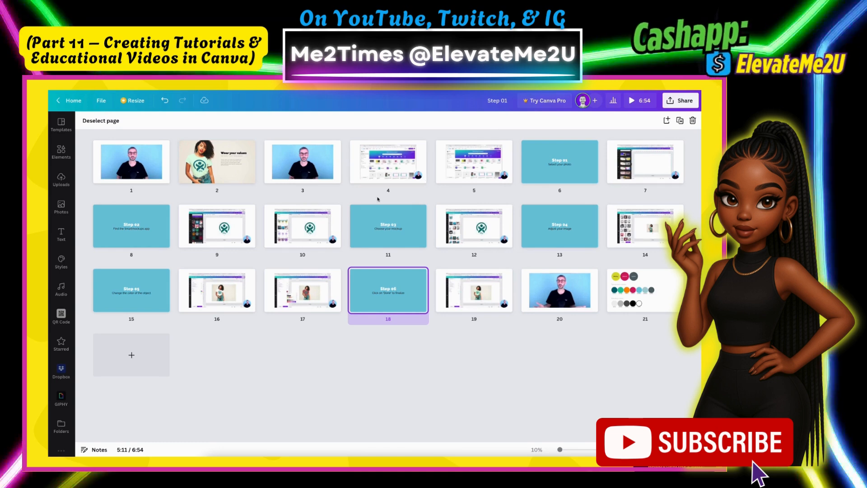
Shorten the Step 01 and Step 02 title pages to 2.0 seconds each
double_click(556, 171)
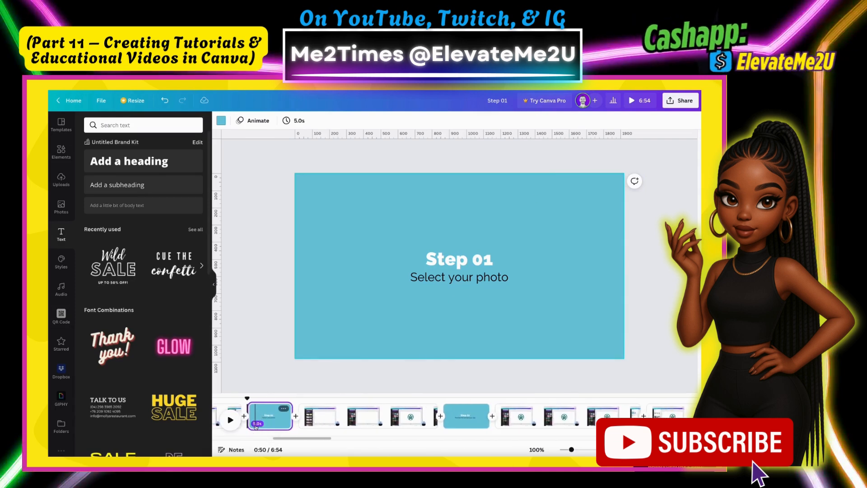
drag(292, 415, 404, 409)
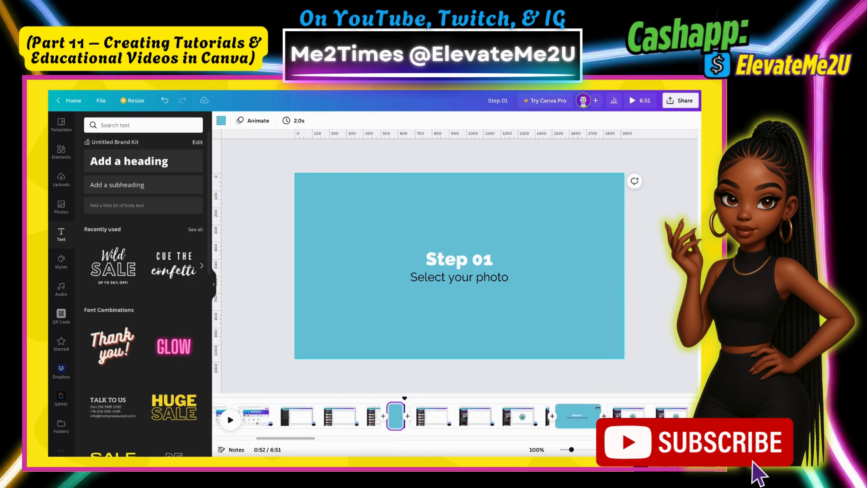
drag(599, 407, 571, 409)
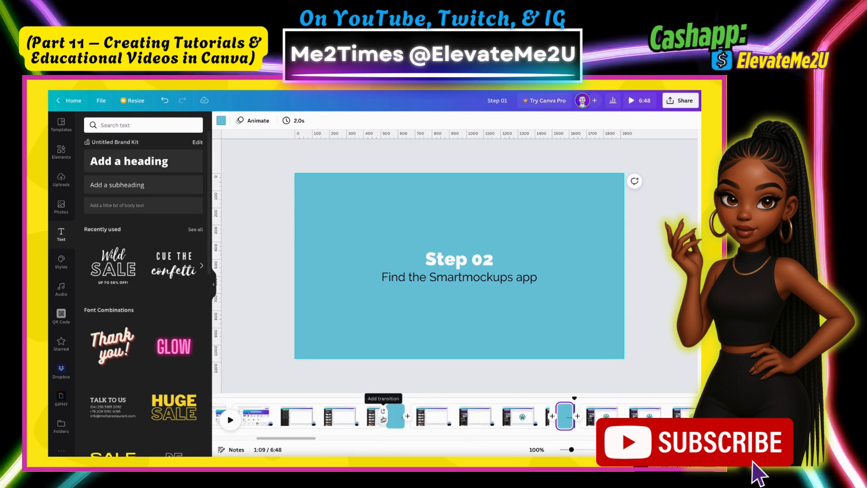
click(397, 384)
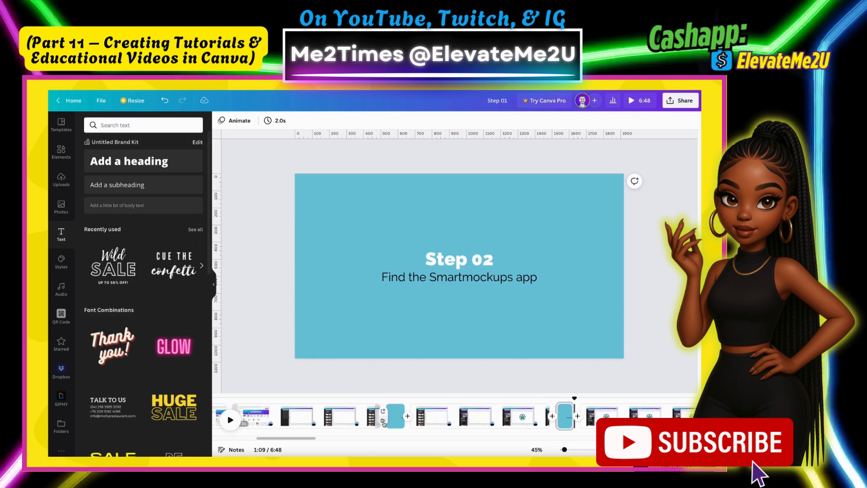
Add a Slide transition between page 5 and the Step 01 page, lasting 0.2 seconds and moving to the right
click(384, 422)
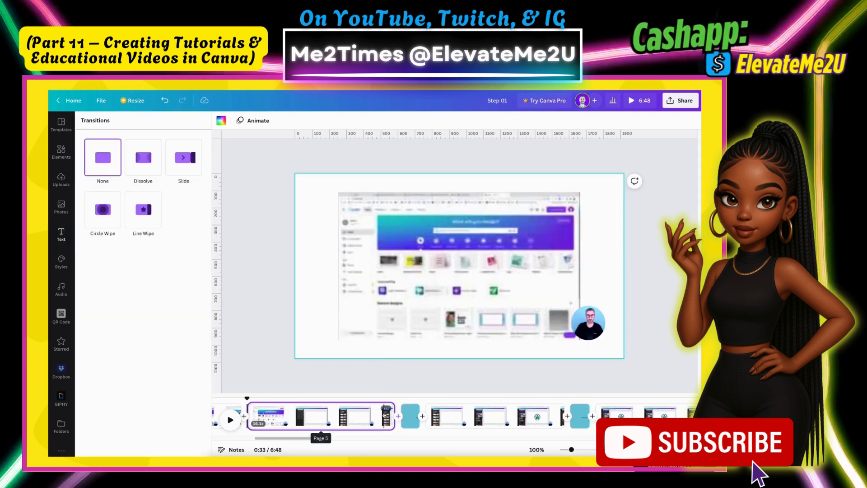
click(196, 168)
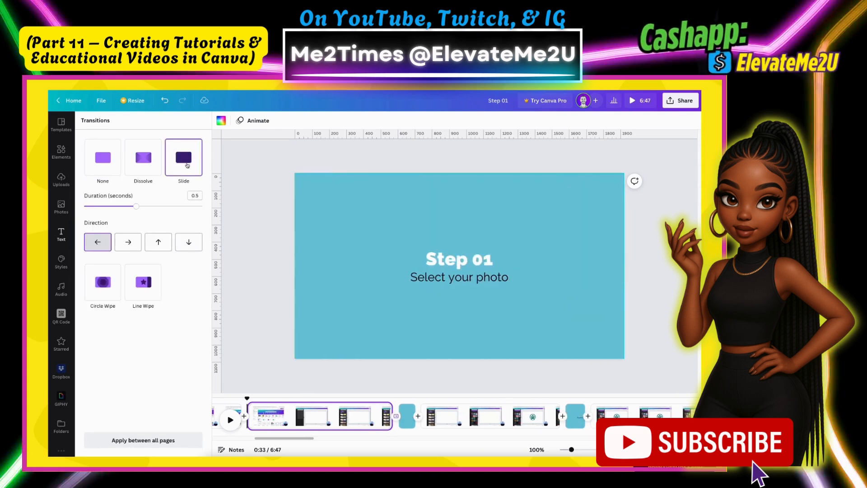
click(197, 196)
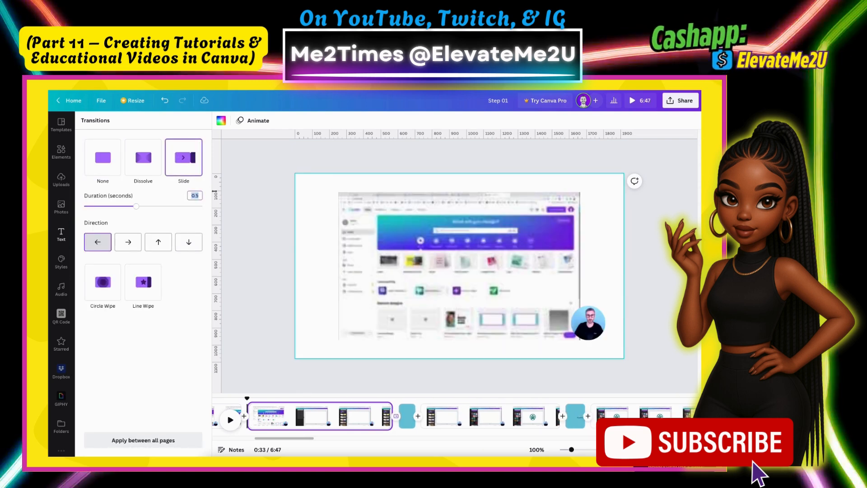
click(103, 158)
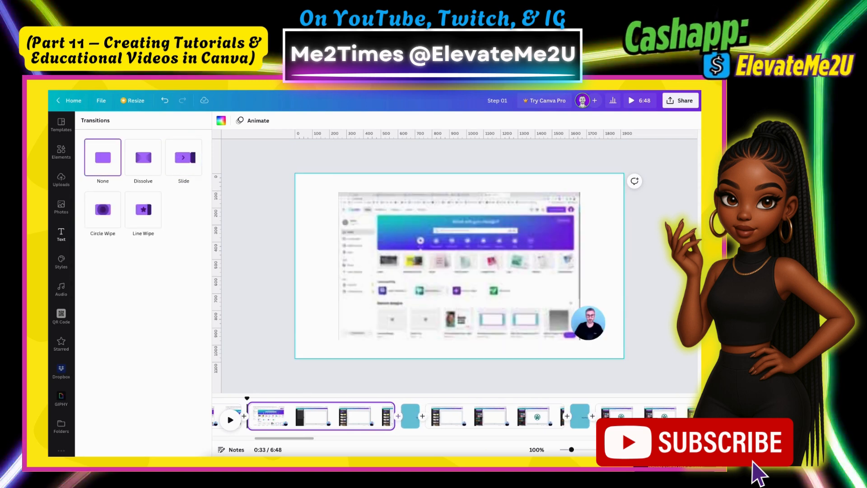
click(194, 166)
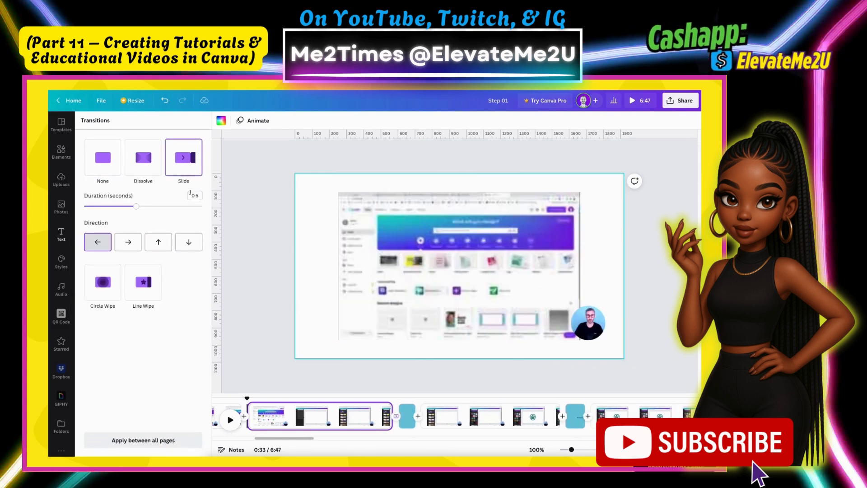
drag(140, 209, 103, 212)
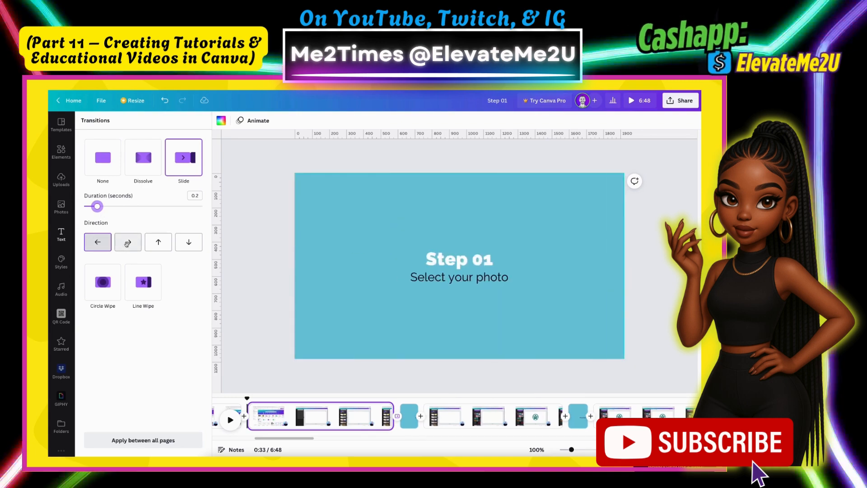
click(128, 242)
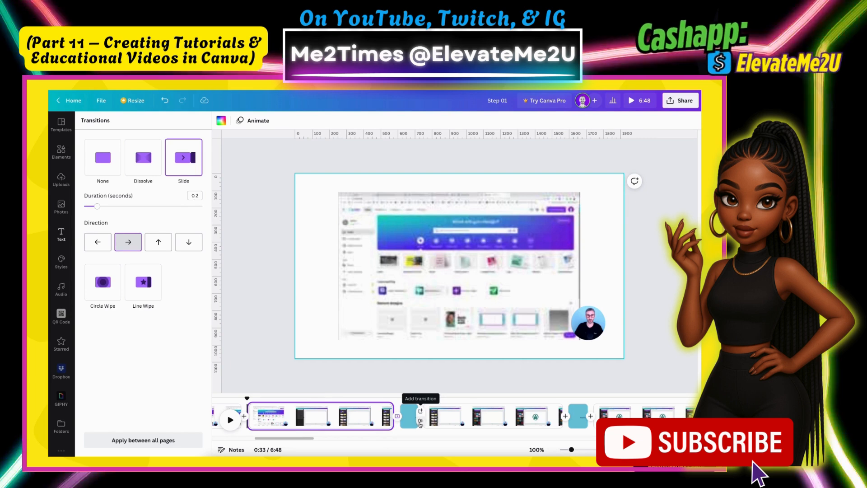
Add a Slide transition after the Step 01 page, lasting 0.2 seconds and moving to the left
click(419, 423)
click(183, 158)
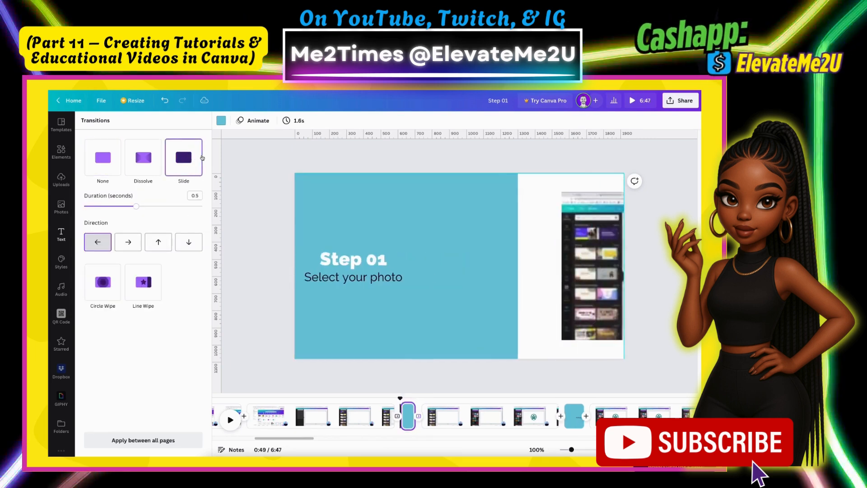
drag(133, 204, 98, 207)
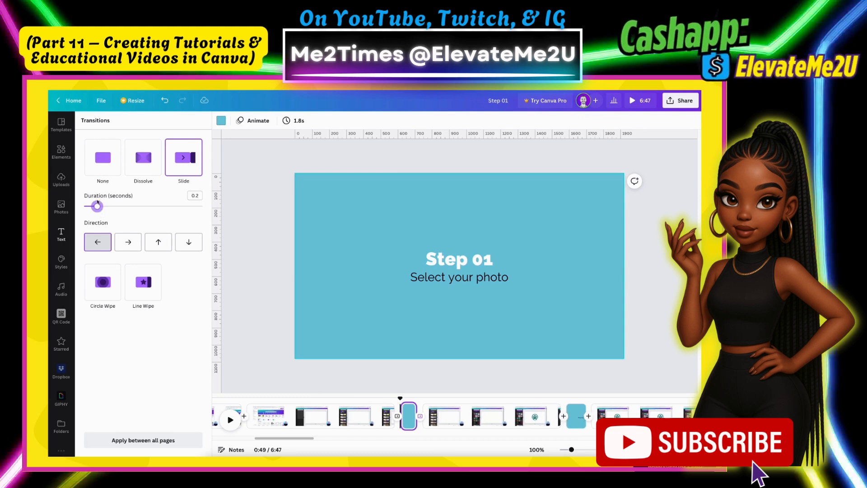
click(105, 240)
click(98, 243)
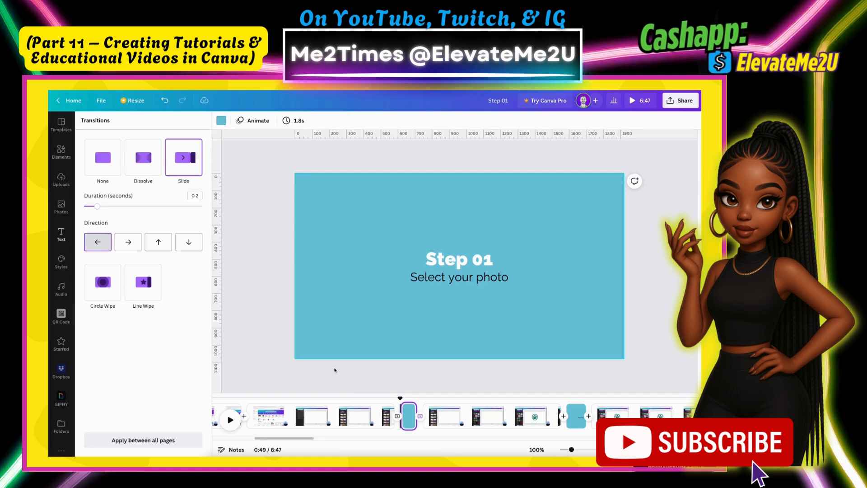
Play back the Slide transitions before and after the Step 01 title page
drag(401, 397, 386, 397)
key(space)
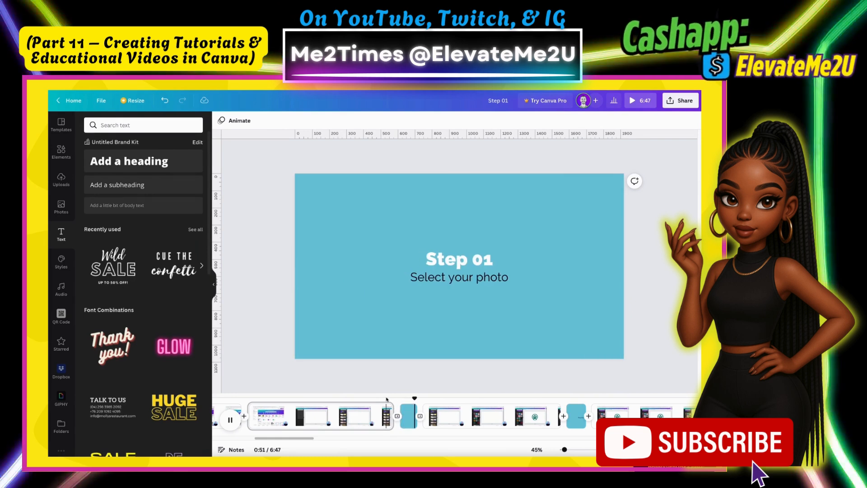
key(space)
drag(441, 397, 412, 400)
Trim the Step 01 title page slightly shorter and replay its transitions
click(410, 408)
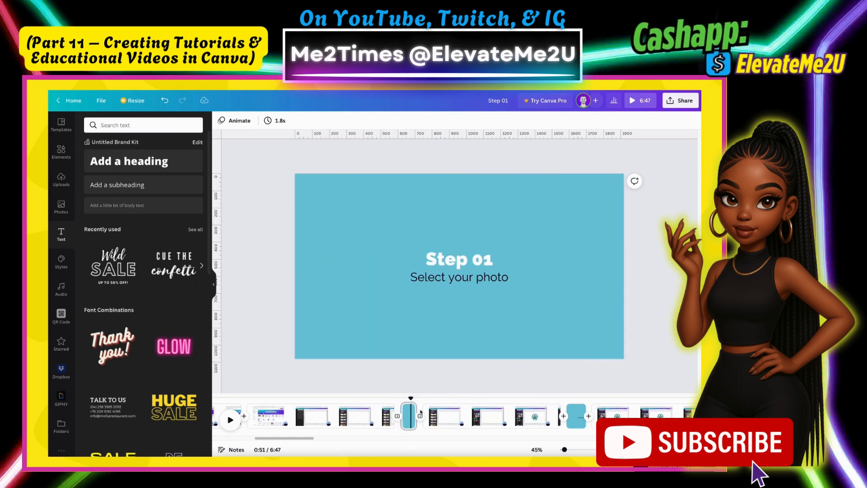
drag(414, 409, 385, 405)
key(space)
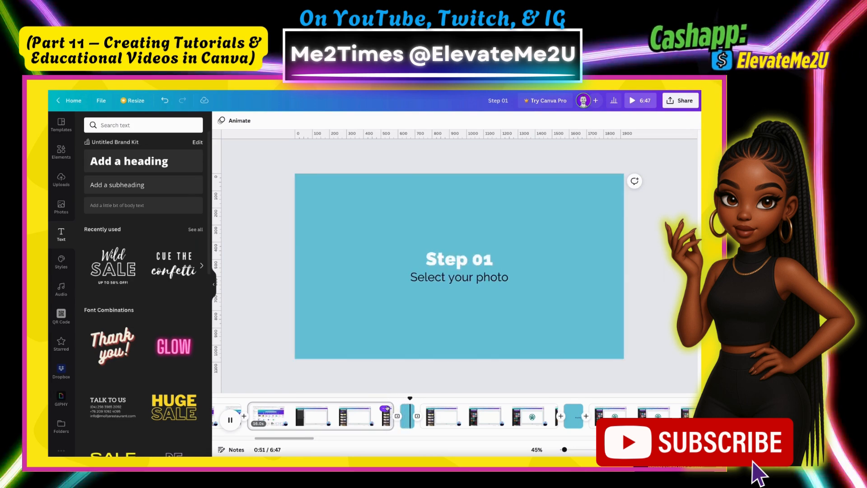
key(space)
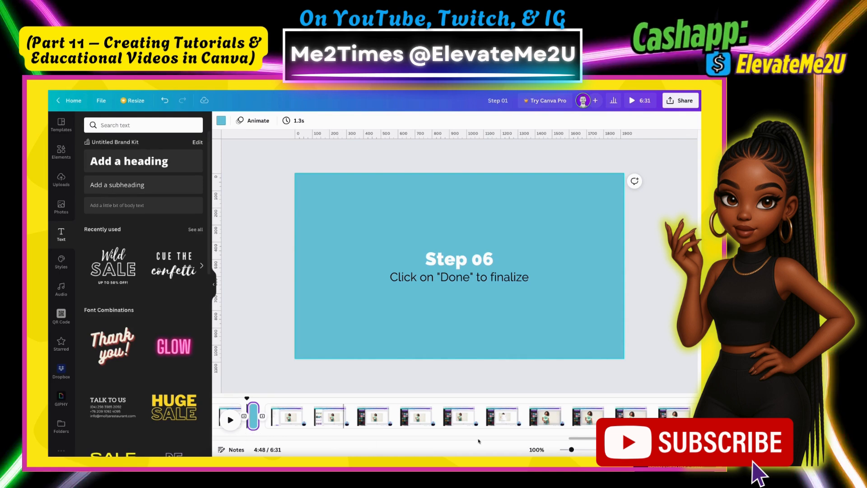
Shorten the "Wear your values" page near the start of the video to 1.5 seconds
drag(583, 438, 258, 442)
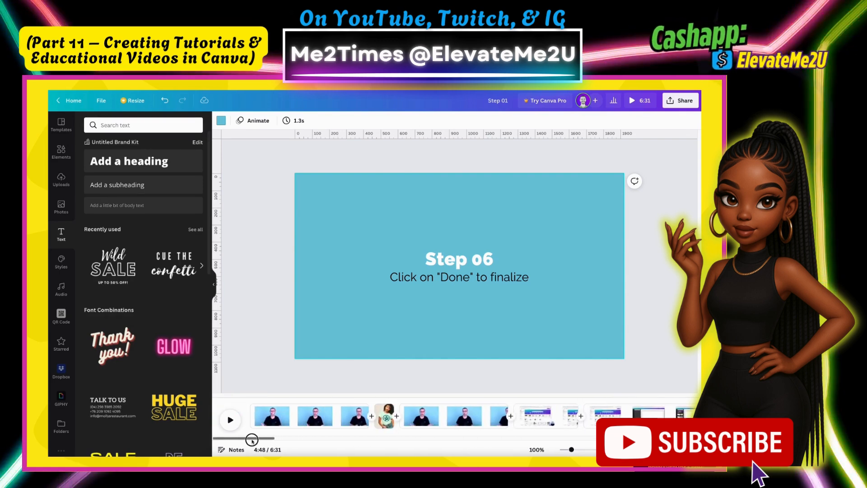
drag(255, 439, 261, 439)
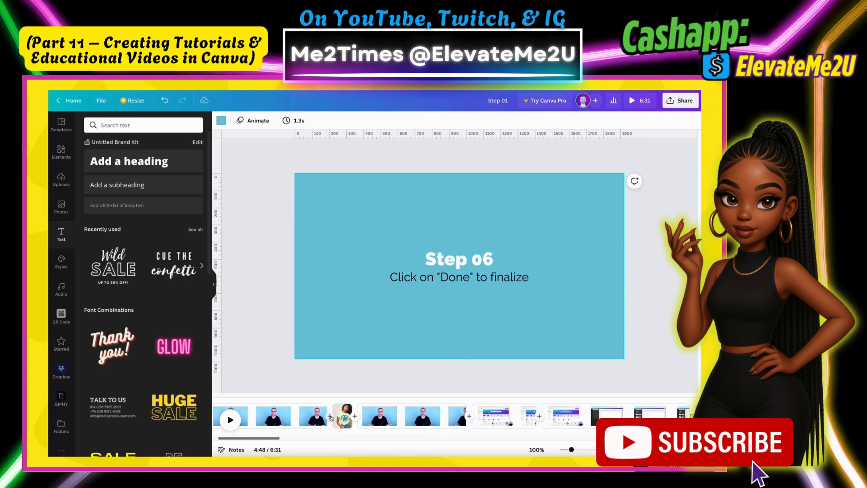
click(343, 413)
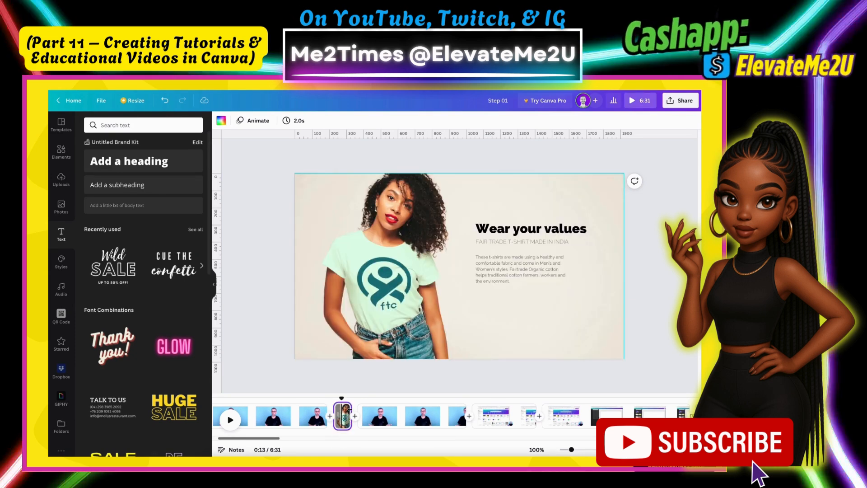
drag(350, 410, 344, 409)
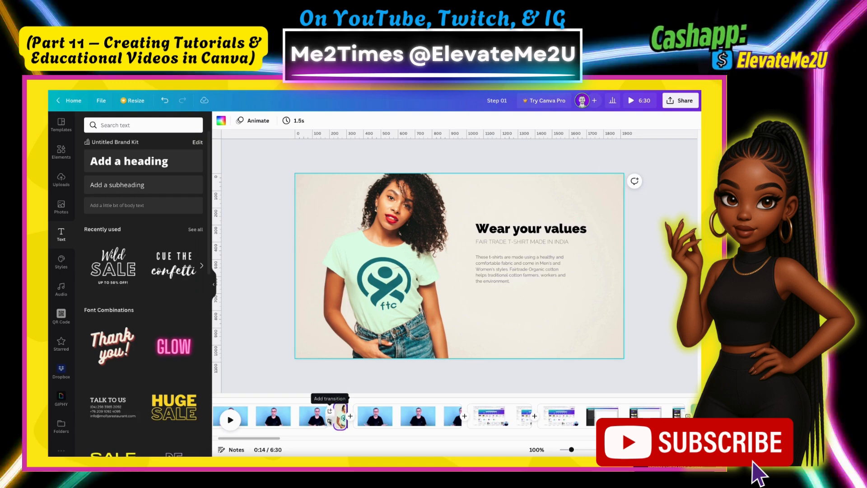
Add a Slide transition before the "Wear your values" page, lasting 0.2 seconds and moving down
click(330, 419)
click(183, 161)
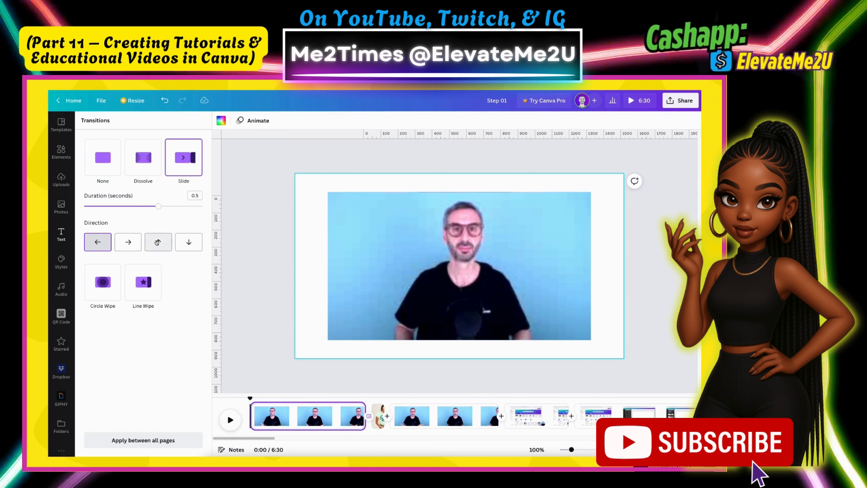
click(186, 244)
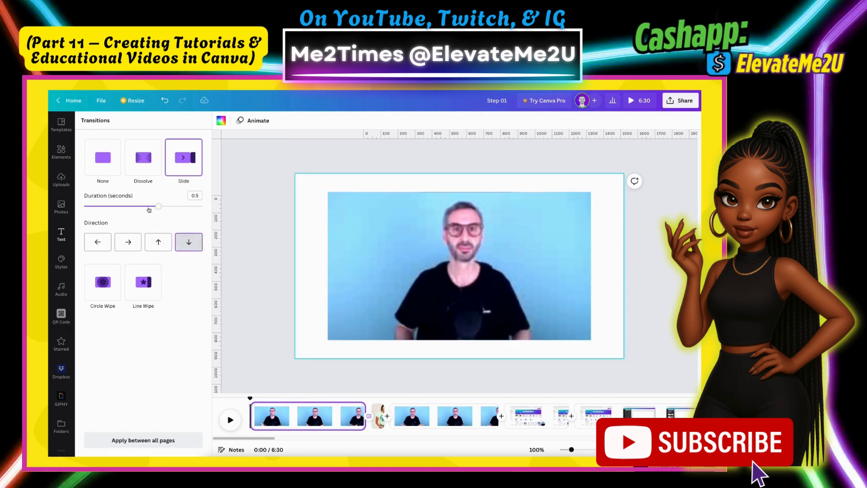
drag(144, 209, 113, 206)
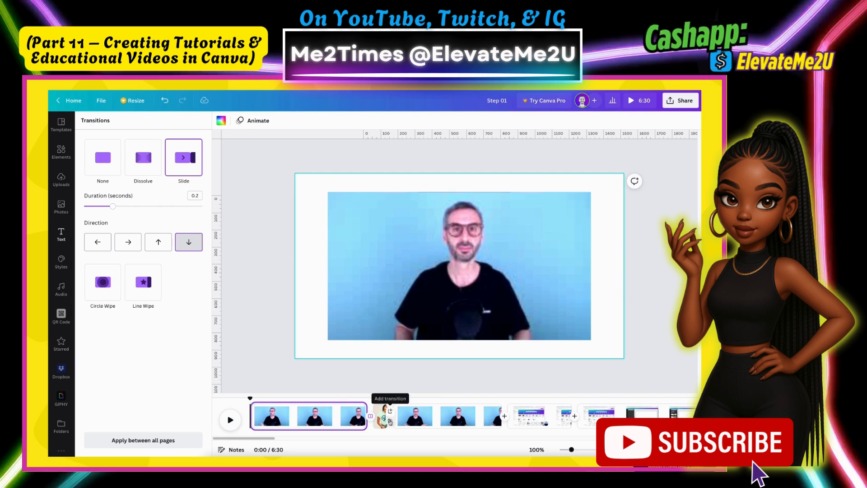
Add a Slide transition after the "Wear your values" page, lasting 0.2 seconds and moving up
click(390, 421)
click(188, 182)
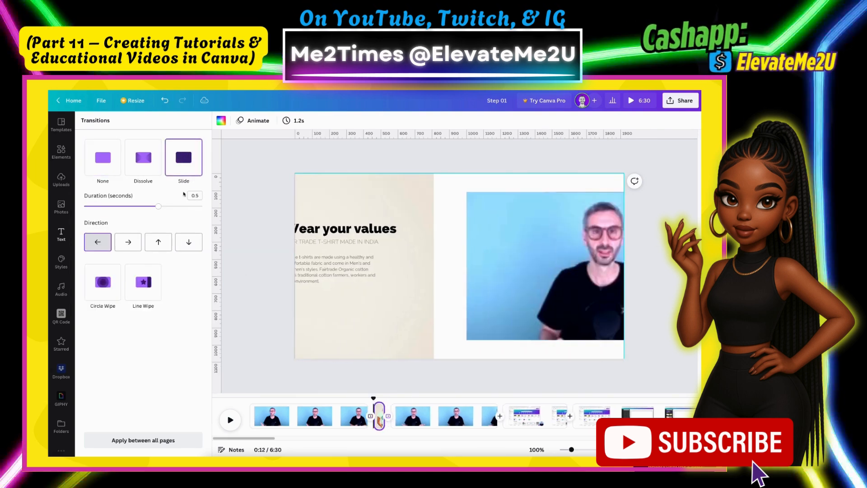
click(159, 243)
drag(158, 207, 112, 206)
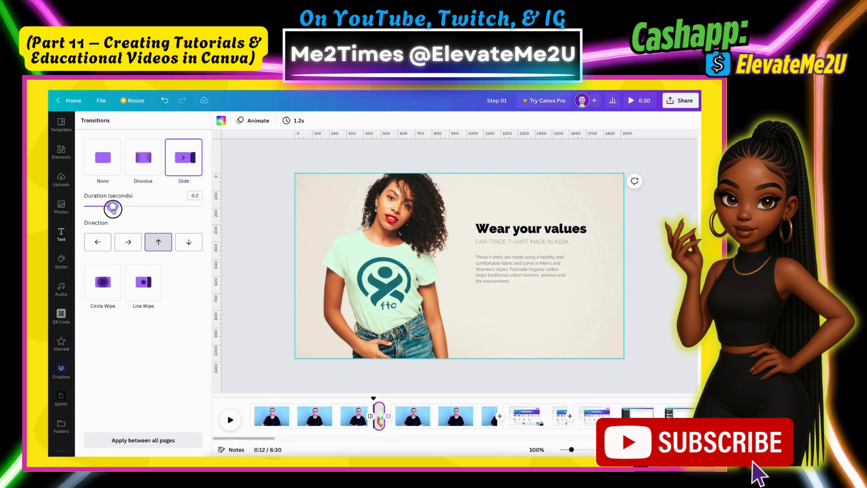
Play back the transitions into and out of the "Wear your values" page
click(360, 400)
key(space)
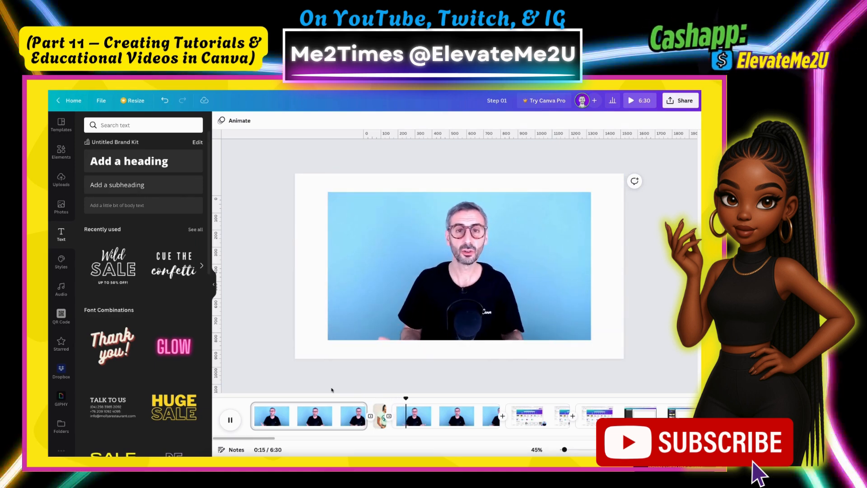
key(space)
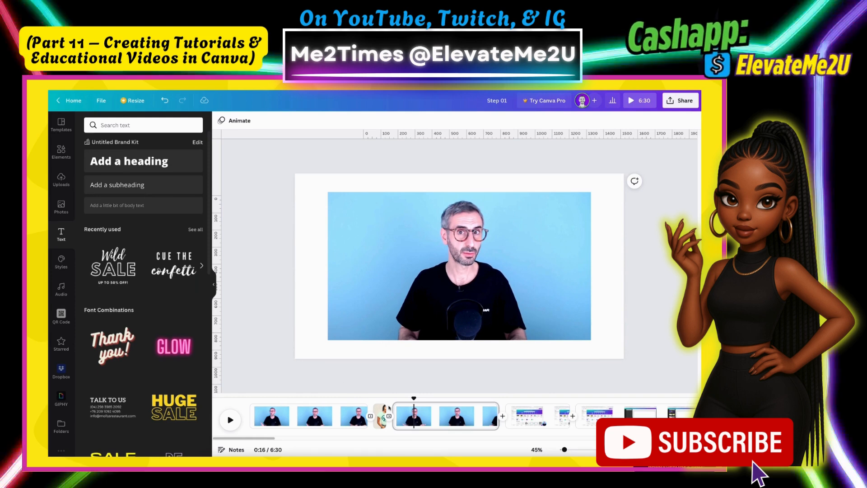
Review the cut from the second presenter clip to the first screen recording and add a 0.5-second Dissolve transition there
drag(414, 399, 494, 398)
key(space)
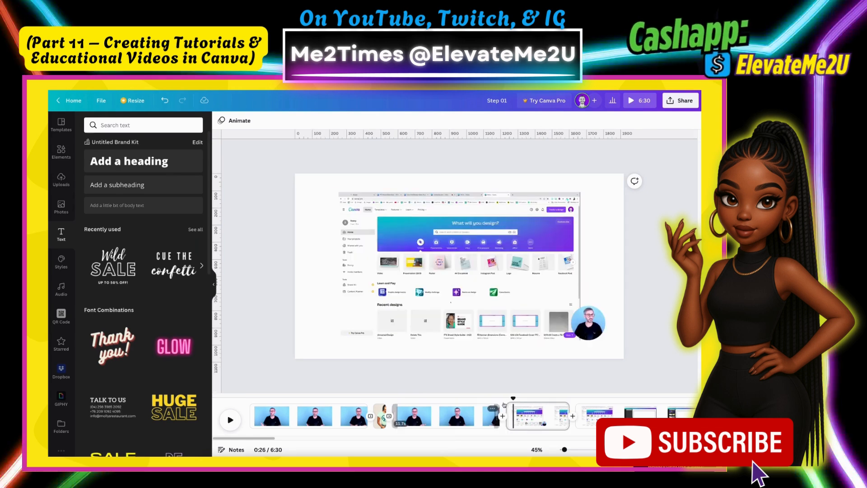
drag(513, 398, 494, 404)
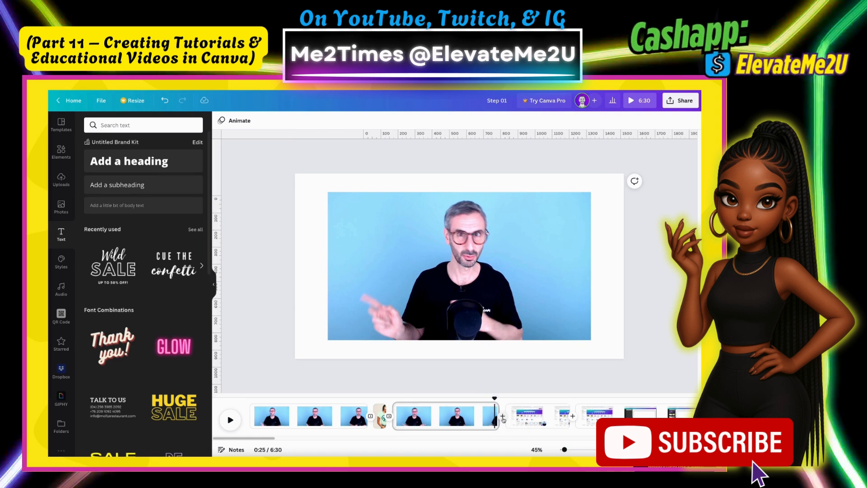
click(503, 420)
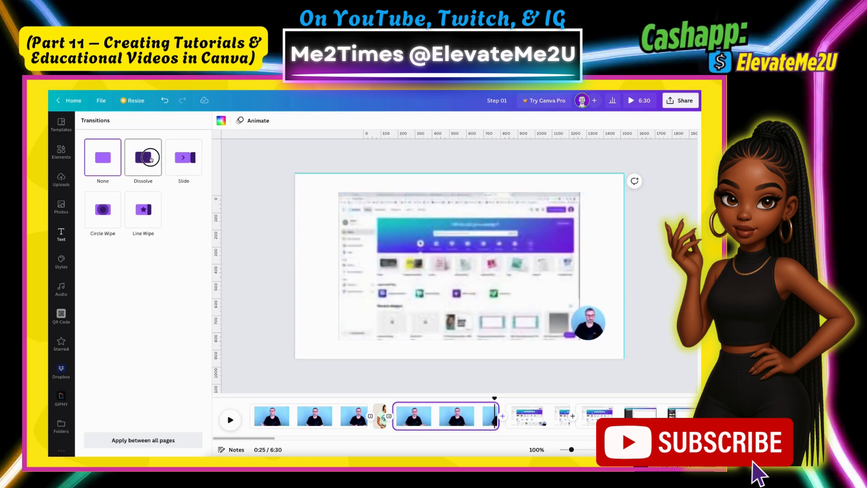
click(152, 159)
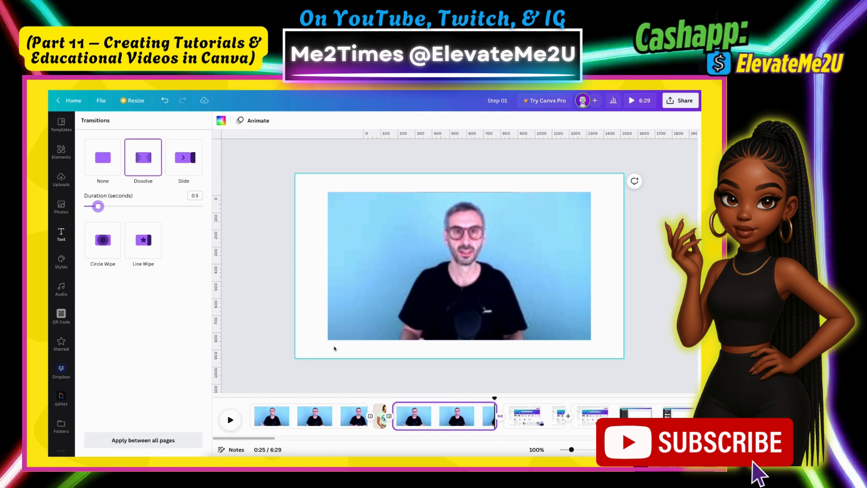
Play back the Dissolve transition from the second presenter clip into the first screen recording
drag(495, 399, 483, 400)
key(space)
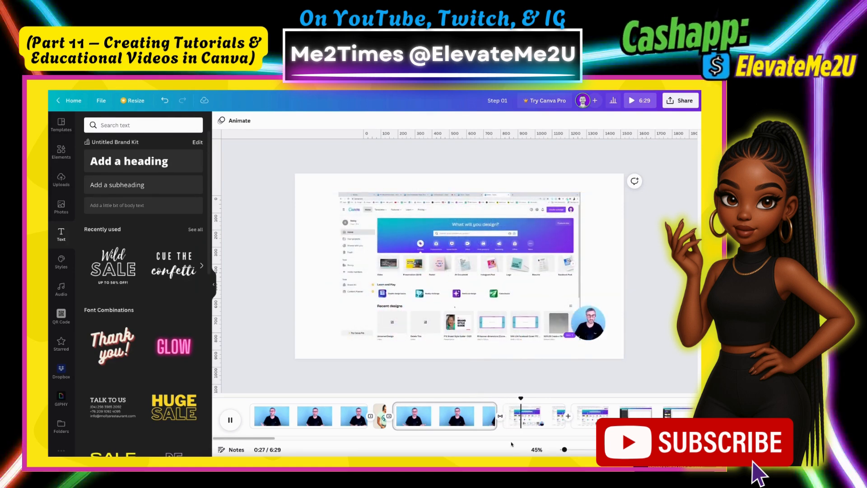
key(space)
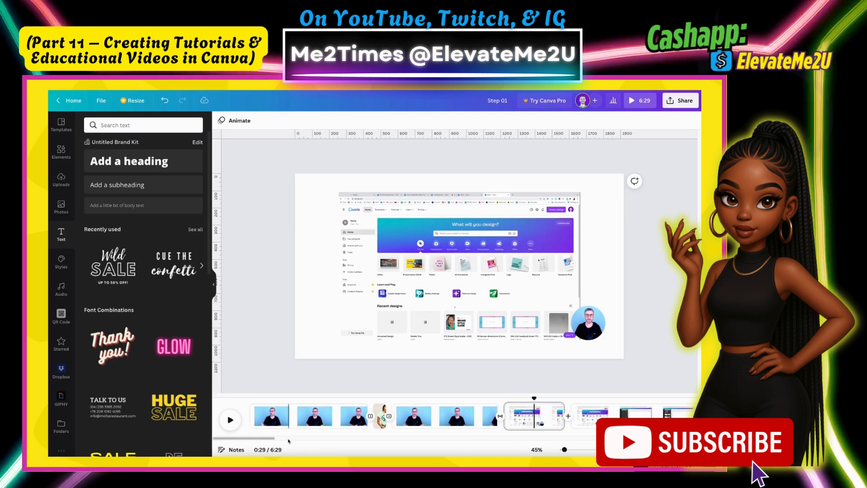
Review the cut from the last screen recording to the closing presenter clip and add a 0.5-second Dissolve transition there
drag(271, 439, 669, 433)
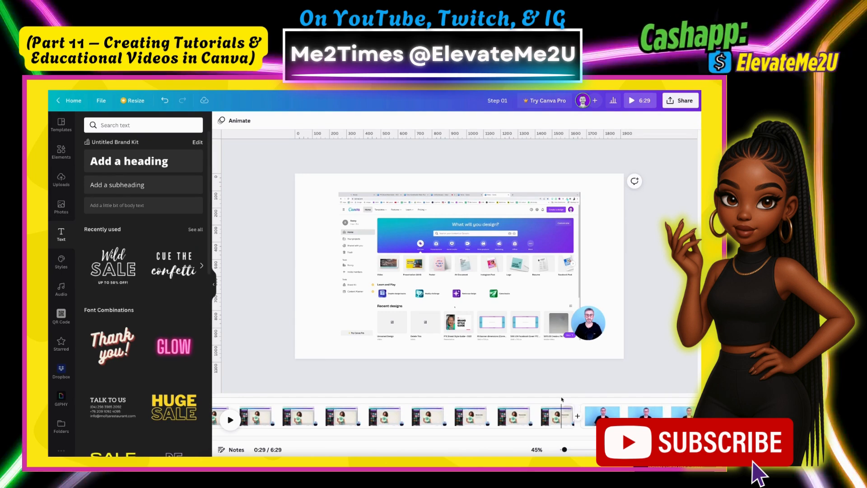
click(559, 413)
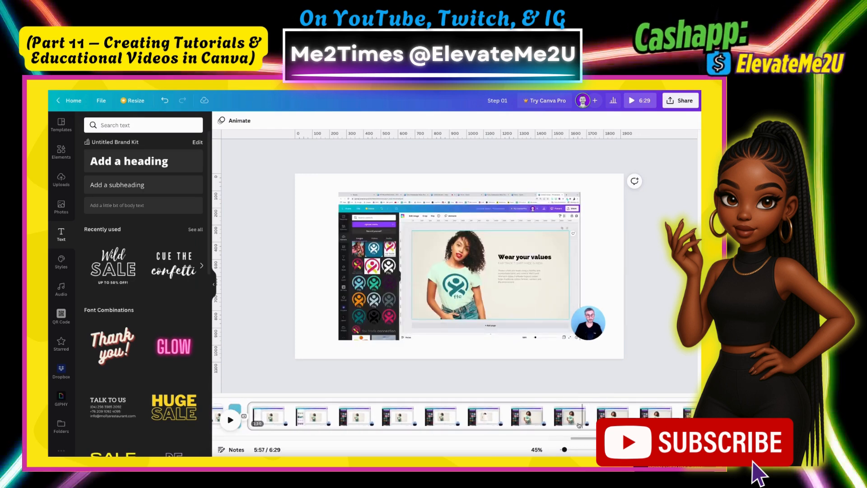
drag(581, 441, 608, 441)
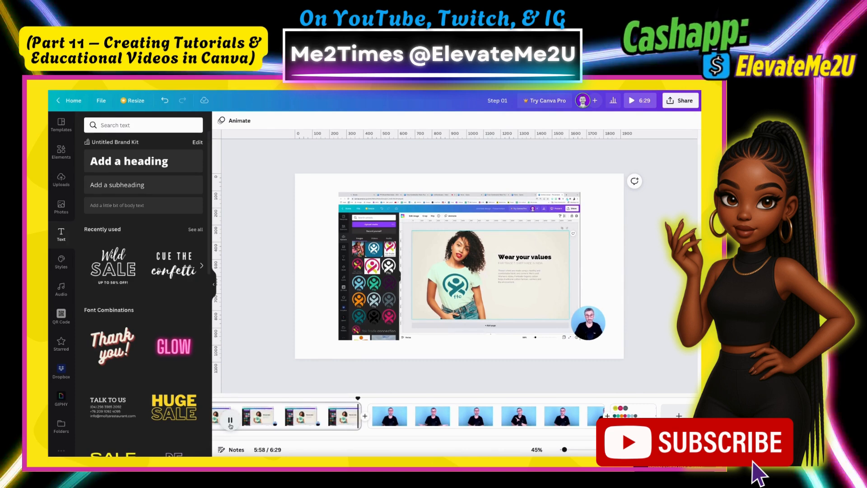
click(231, 424)
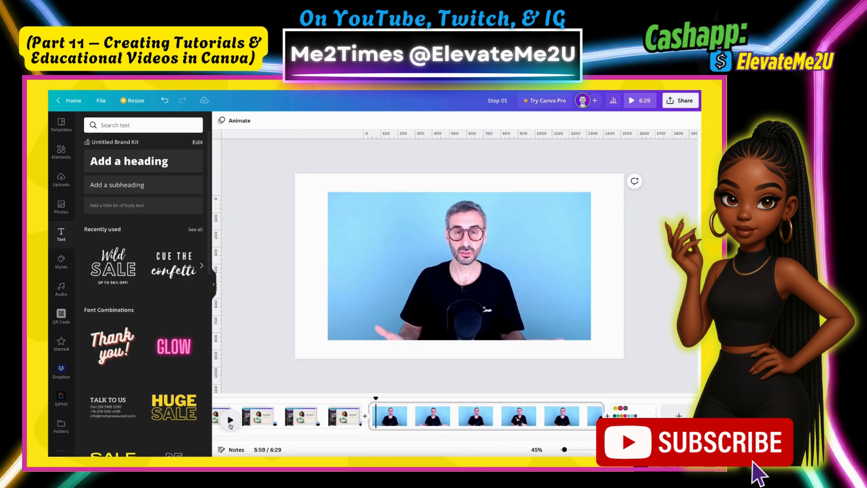
click(357, 415)
click(231, 419)
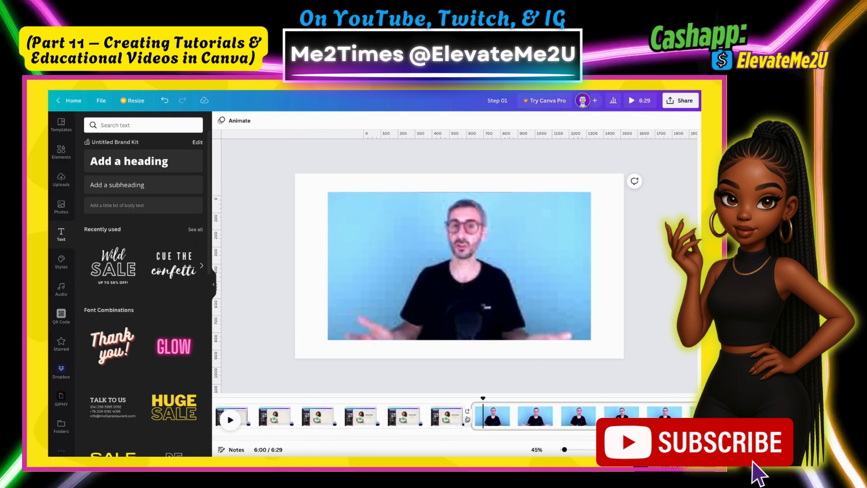
click(468, 418)
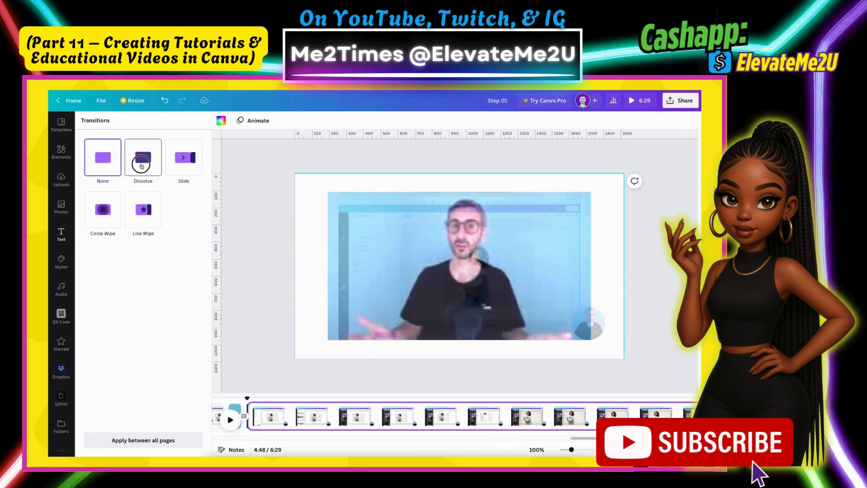
click(141, 166)
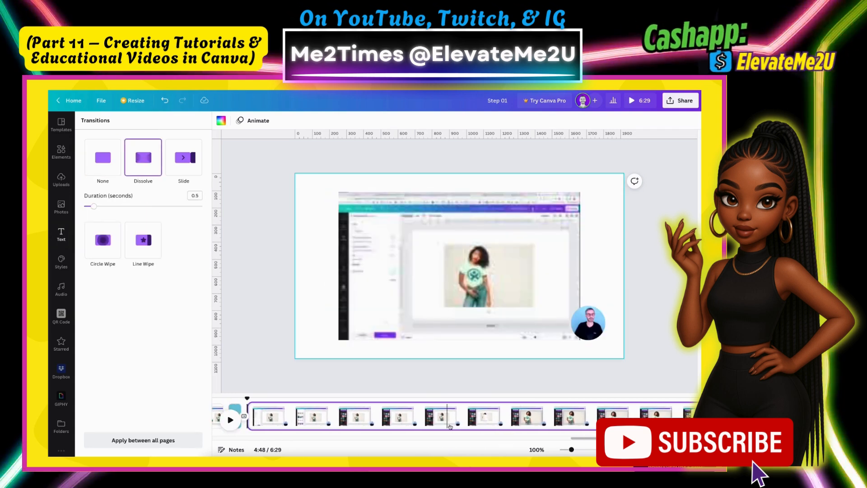
Play back the Dissolve transition from the last screen recording into the closing presenter clip
drag(247, 398, 536, 423)
scroll(435, 416, right, 5)
click(347, 418)
click(231, 420)
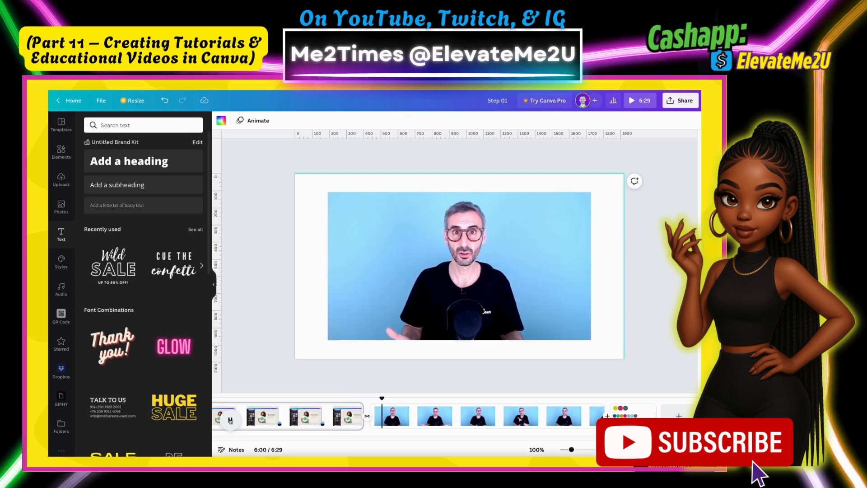
click(231, 420)
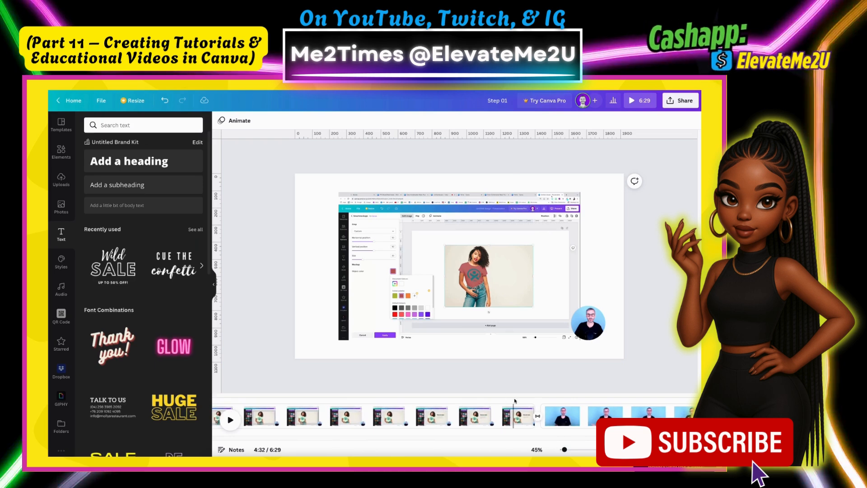
click(520, 413)
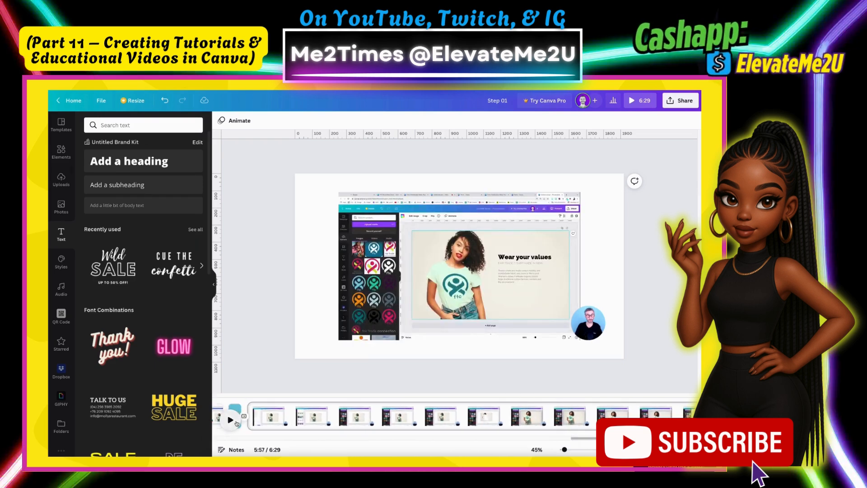
click(231, 420)
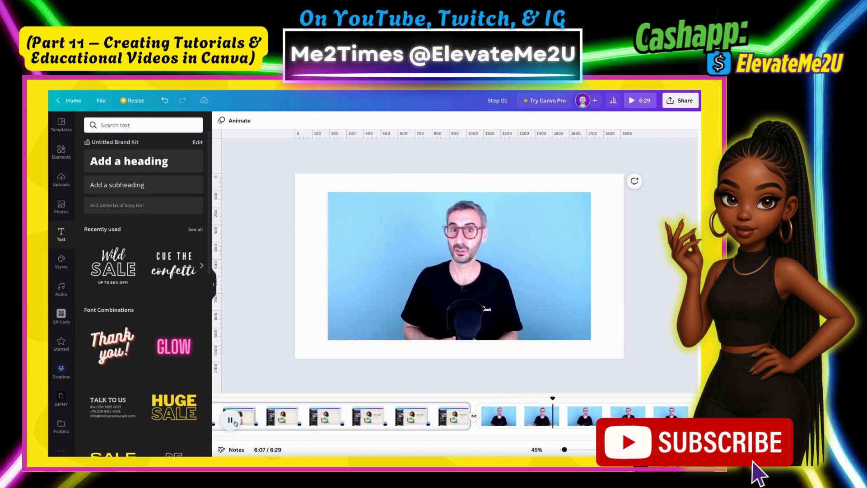
Play the opening of the closing presenter clip and pause at about 6:04
click(505, 415)
click(499, 416)
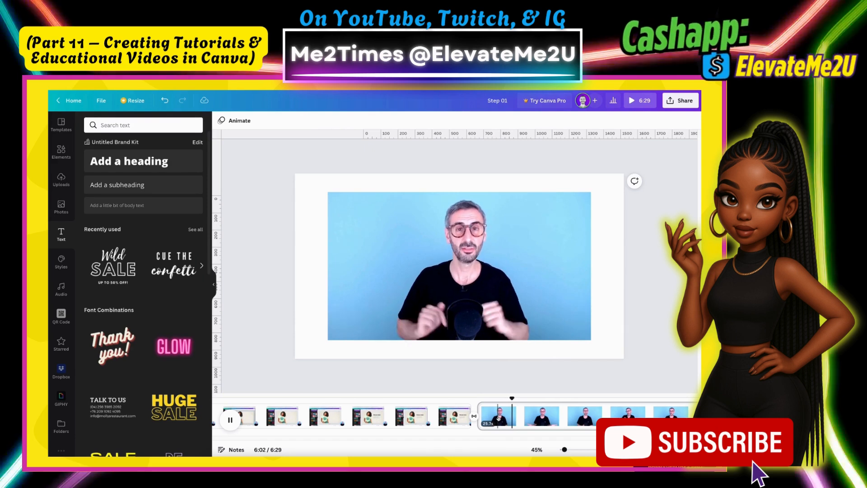
key(space)
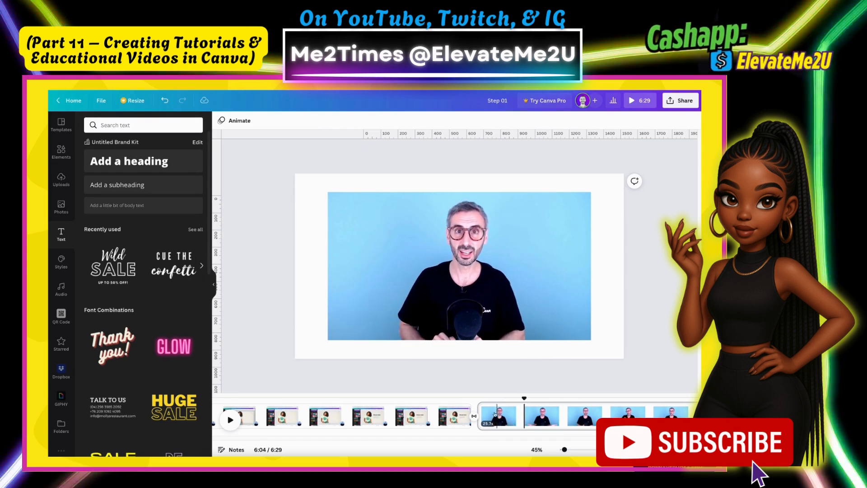
Search the elements library for "like" and browse the matching graphics
click(61, 153)
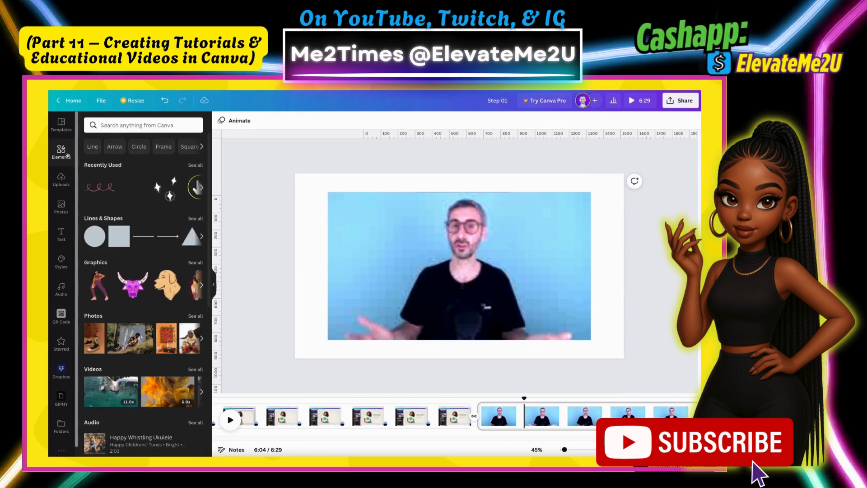
click(194, 126)
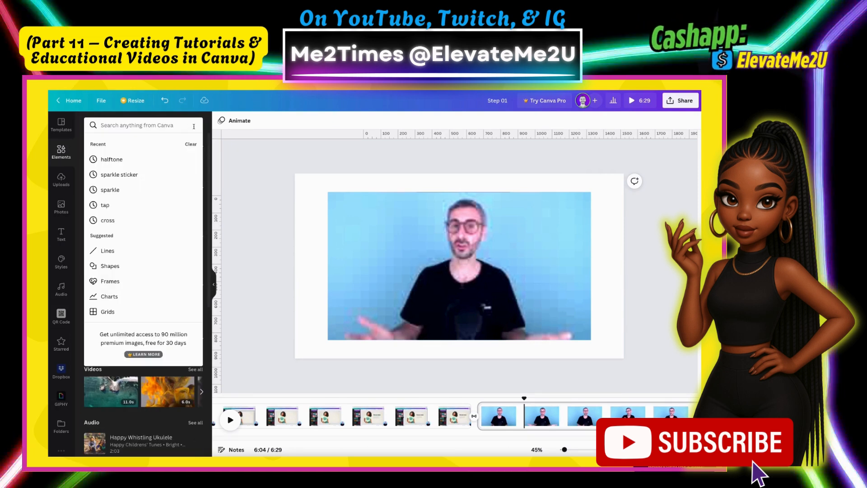
text(like)
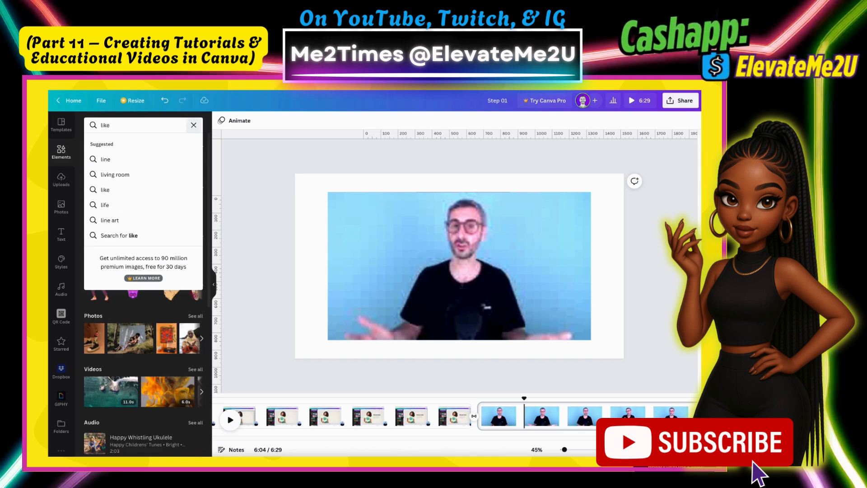
key(Return)
click(149, 144)
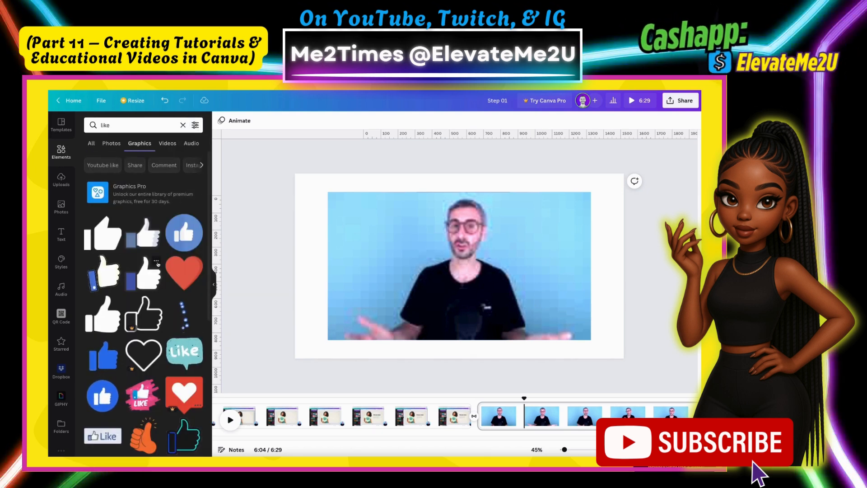
scroll(158, 265, down, 1)
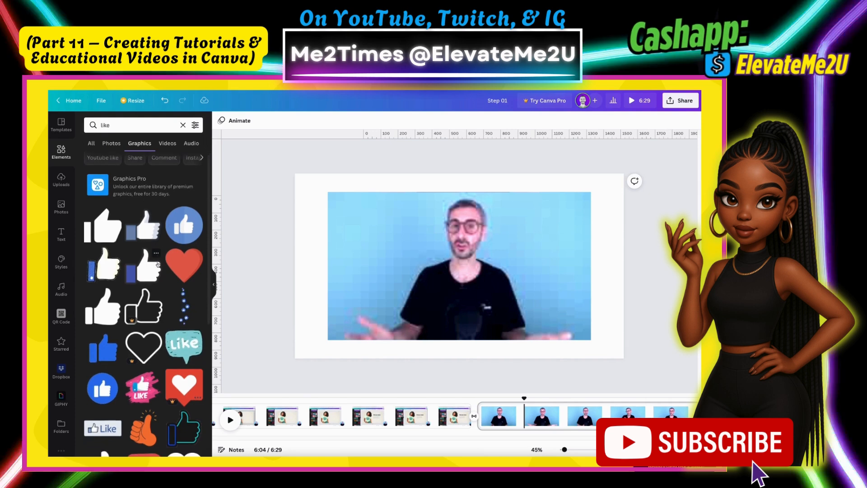
Try the animated floating blue thumbs-up graphic on the full closing presenter clip
click(185, 312)
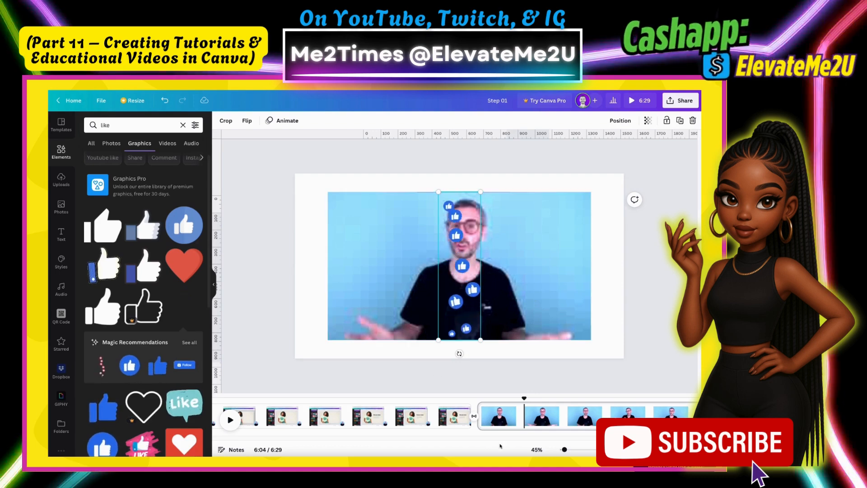
click(494, 378)
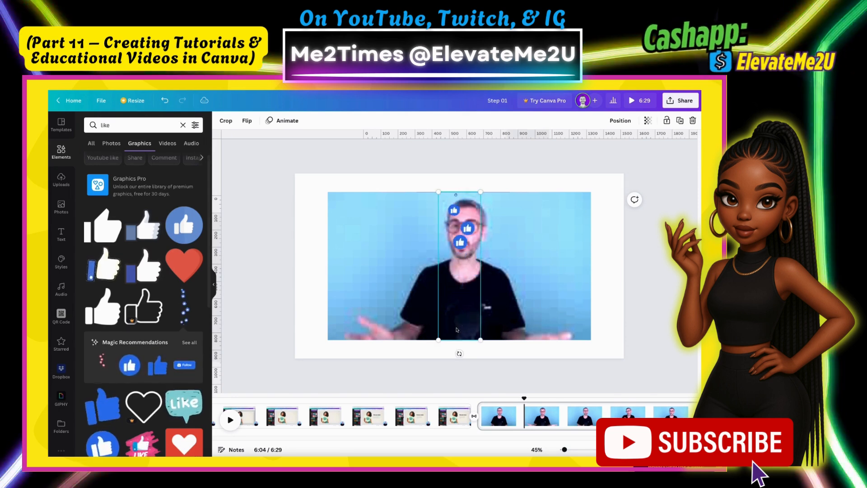
Split the closing presenter clip at about 6:03
drag(521, 402, 517, 400)
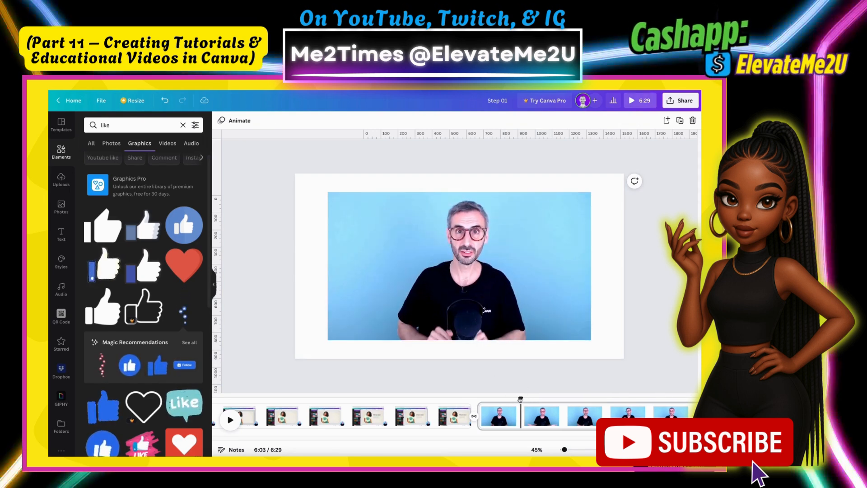
right_click(526, 402)
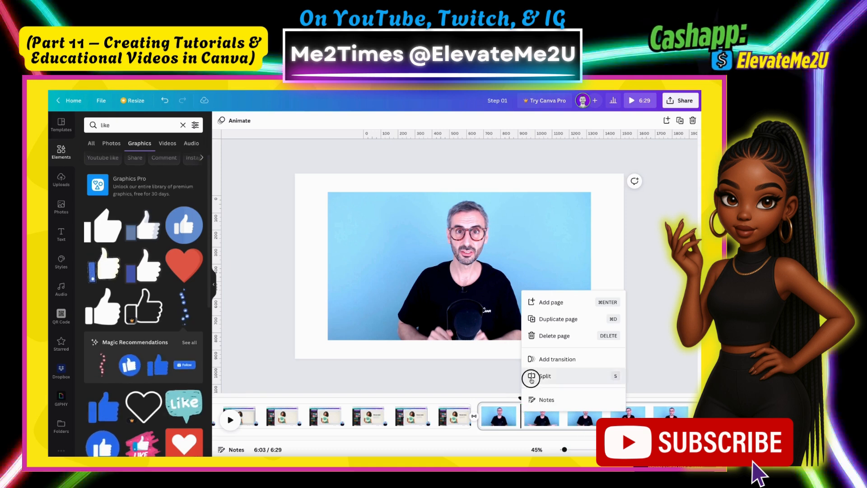
click(545, 376)
Play the split-off remainder of the closing clip and split it again at about 6:05
key(space)
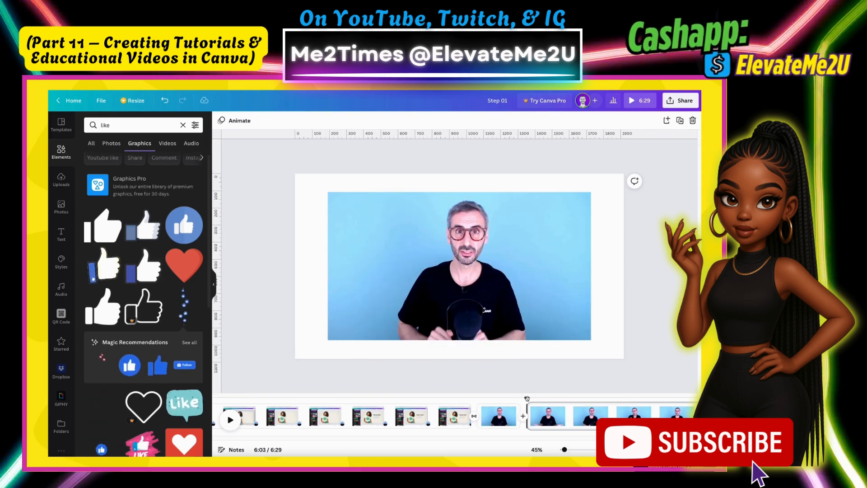
key(space)
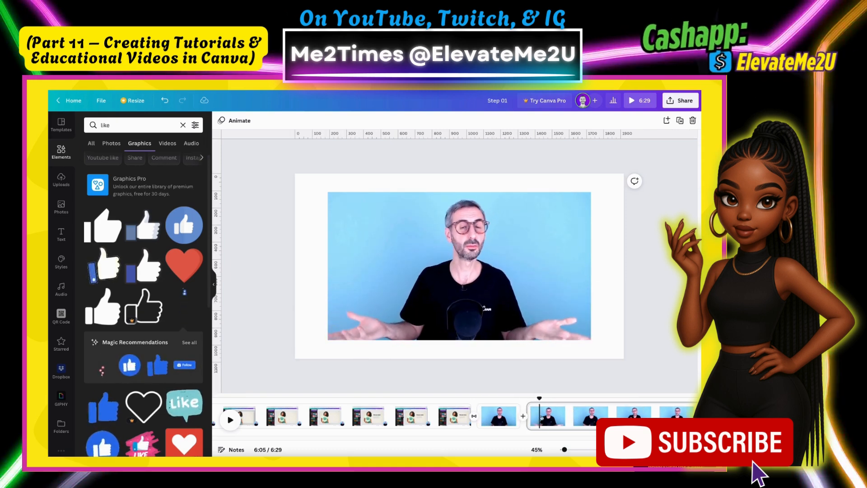
key(space)
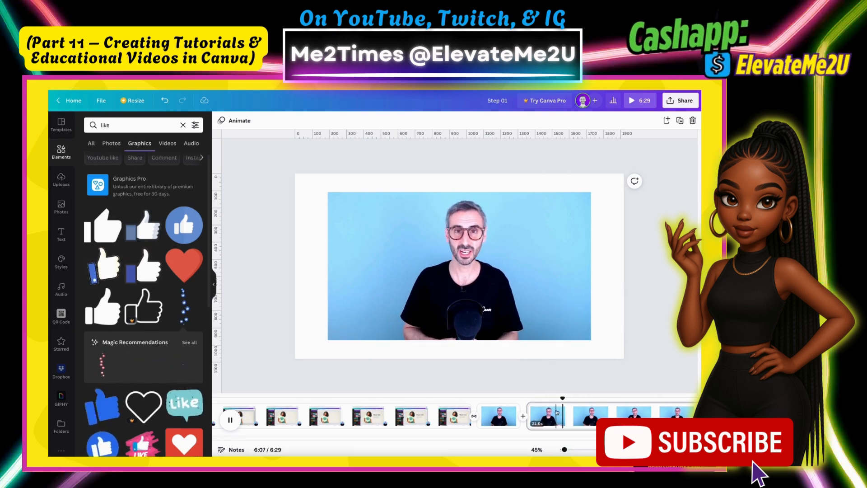
click(535, 408)
key(space)
key(space)
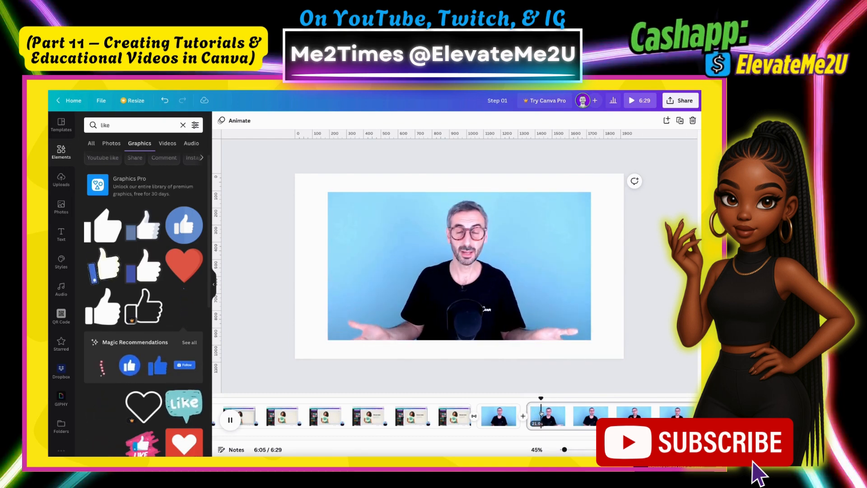
right_click(542, 413)
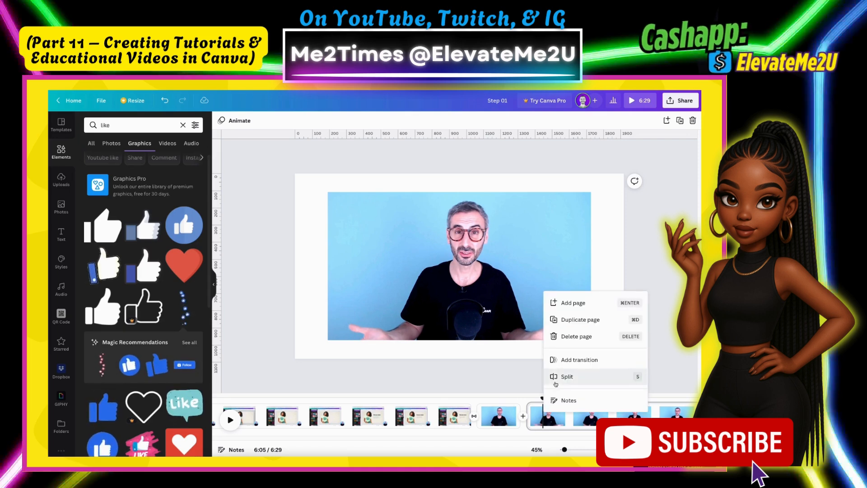
click(564, 377)
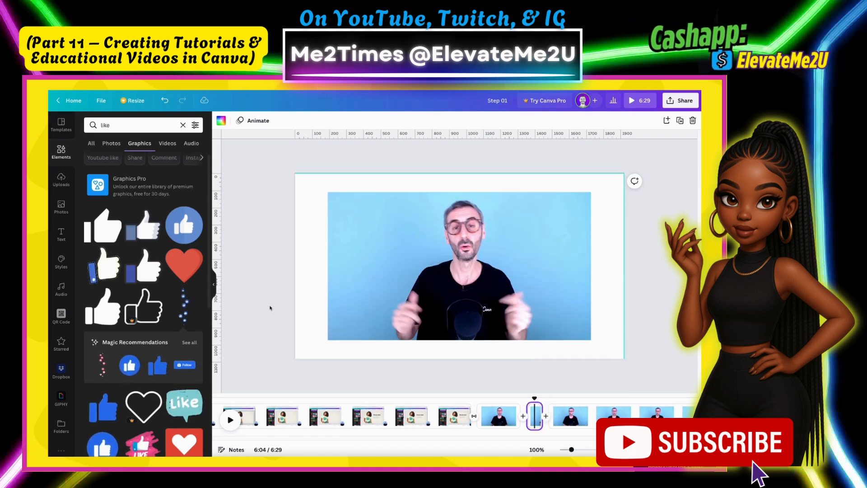
Add the animated floating blue thumbs-up graphic to the short clip between the two splits and play it back
click(188, 312)
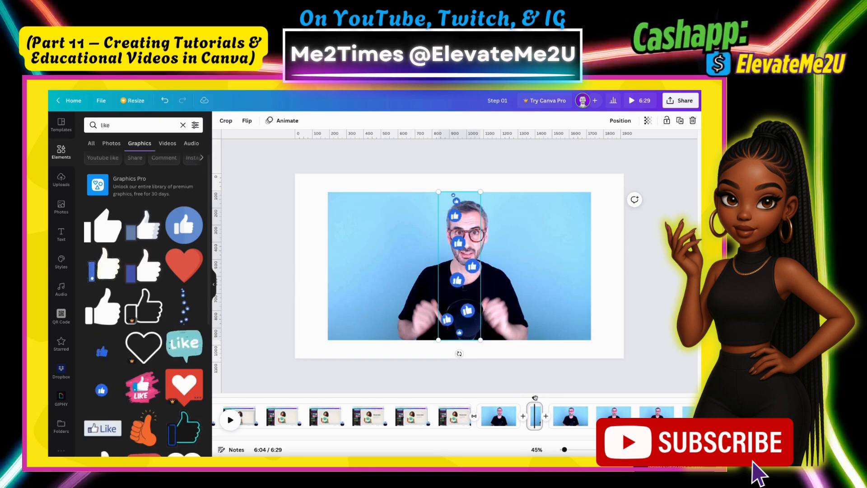
key(space)
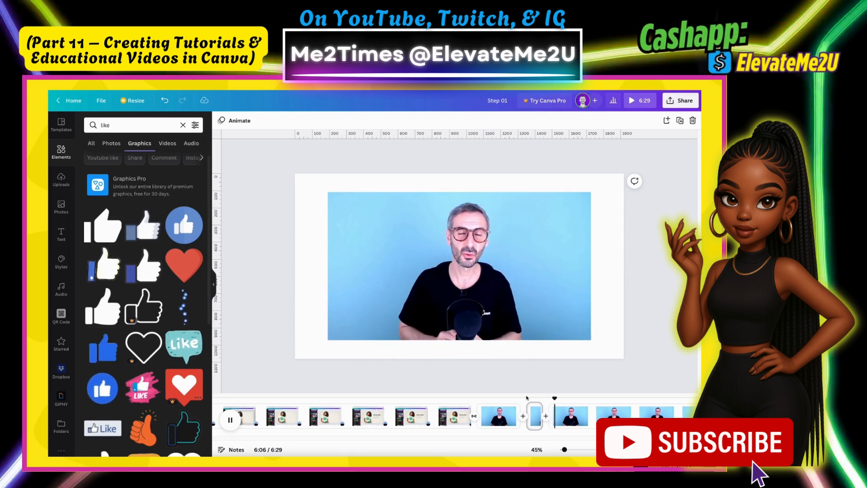
Search the graphics library for "subscribe"
click(108, 126)
double_click(108, 126)
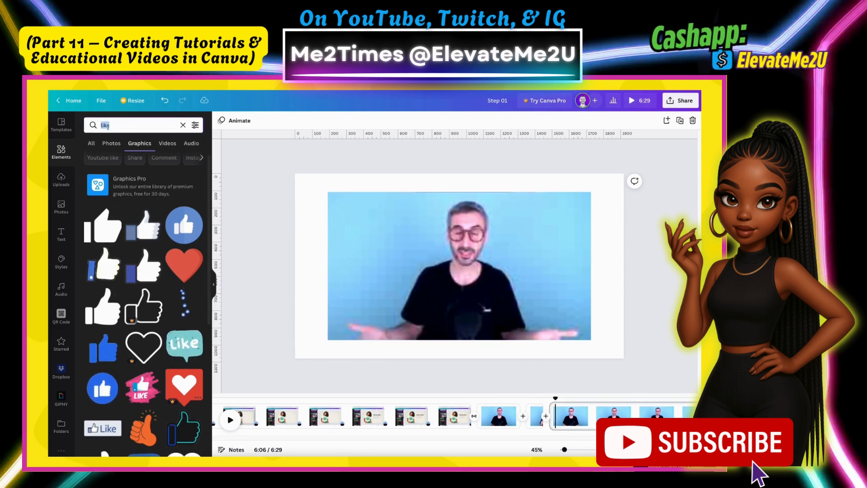
text(subscribe)
key(Return)
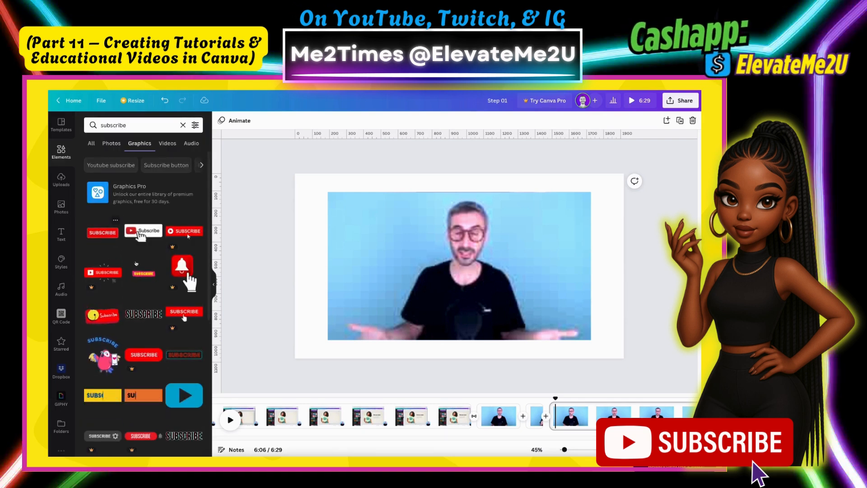
Play the remaining closing presenter clip and split it at about 6:10
click(554, 397)
key(space)
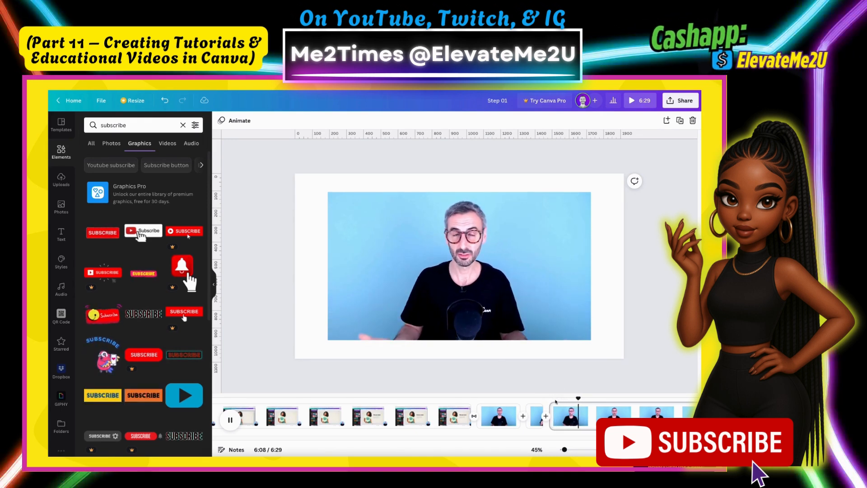
key(space)
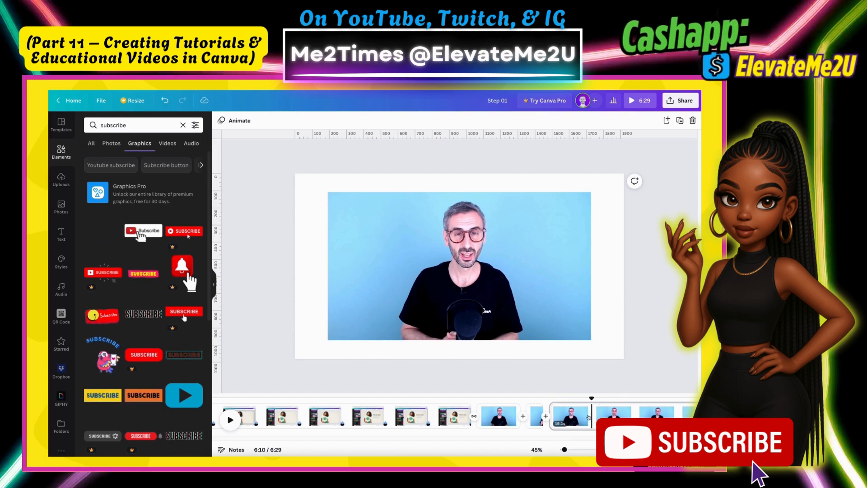
right_click(591, 414)
click(605, 378)
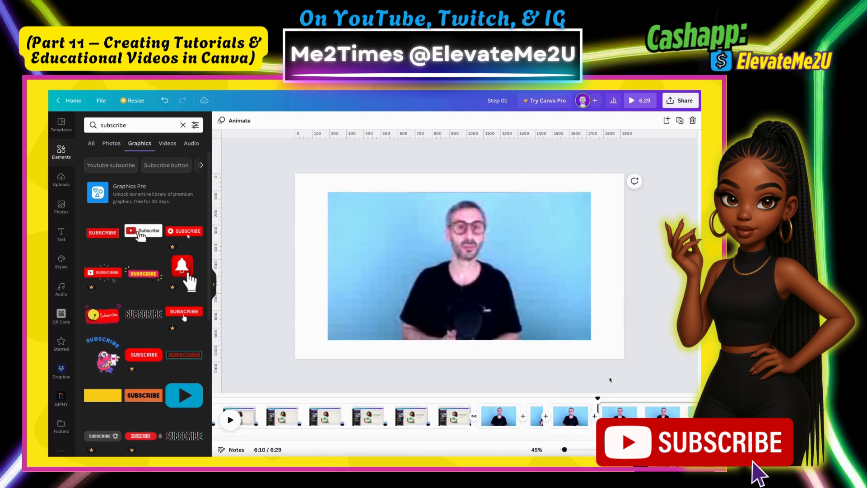
Add the plain red SUBSCRIBE button graphic to the clip before the 6:10 split, resizing and placing it over the presenter's chest
click(567, 424)
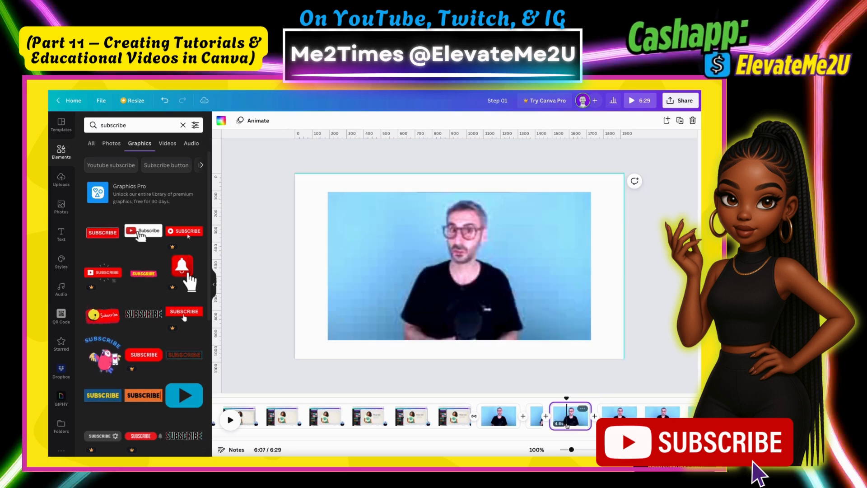
click(103, 232)
drag(315, 219, 515, 308)
drag(580, 309, 477, 297)
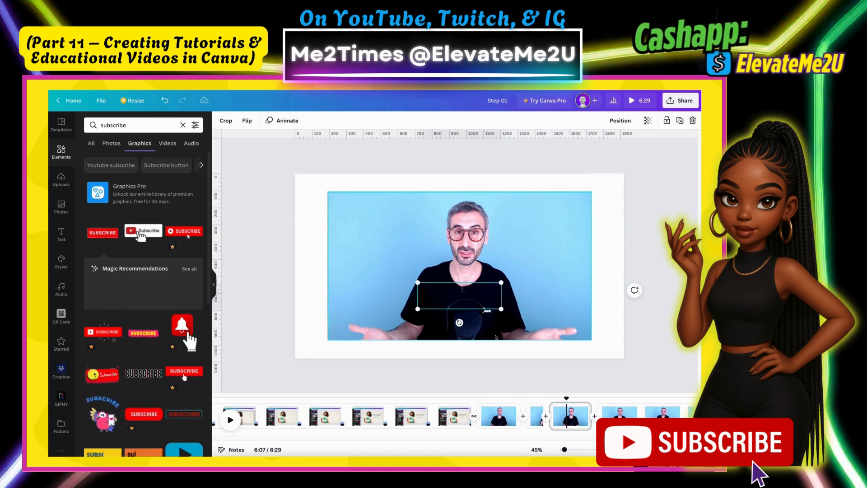
Play back the closing section with the likes and red SUBSCRIBE button, and scrub through the button's clip
drag(567, 398, 499, 402)
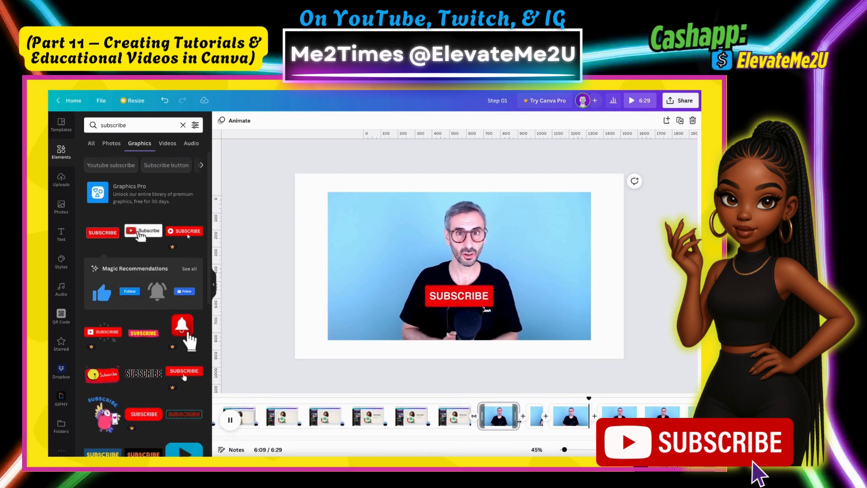
click(618, 396)
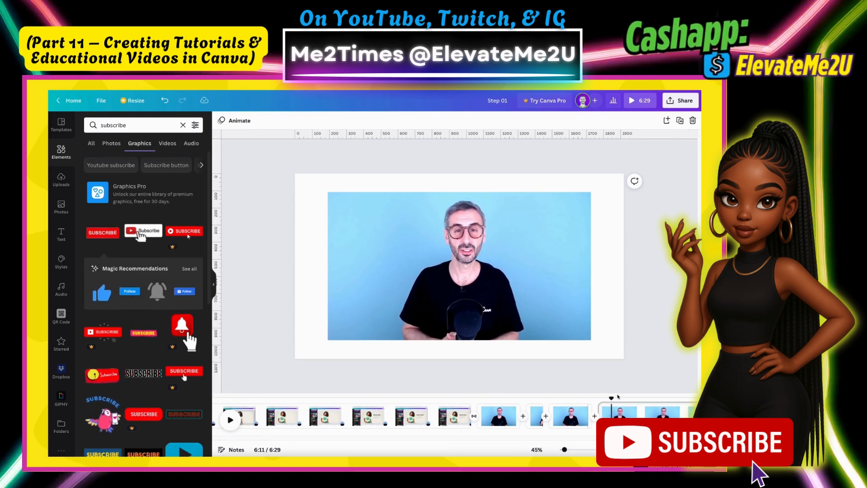
drag(611, 397, 563, 399)
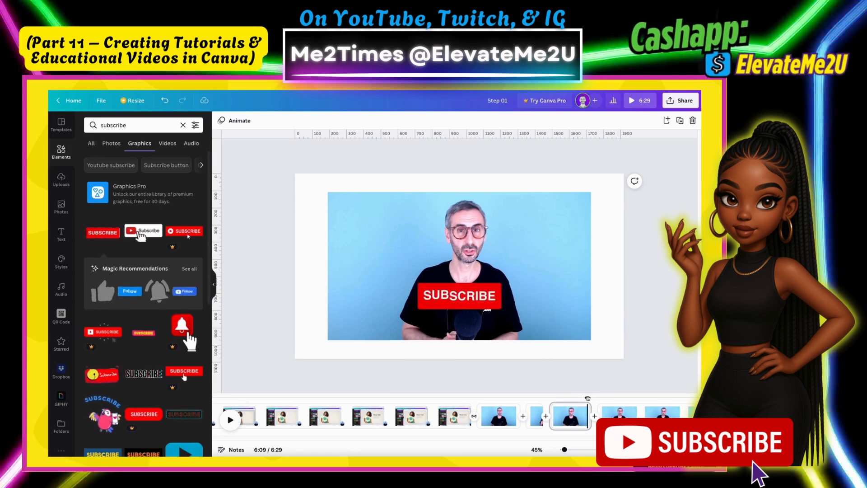
click(587, 398)
drag(587, 399, 568, 397)
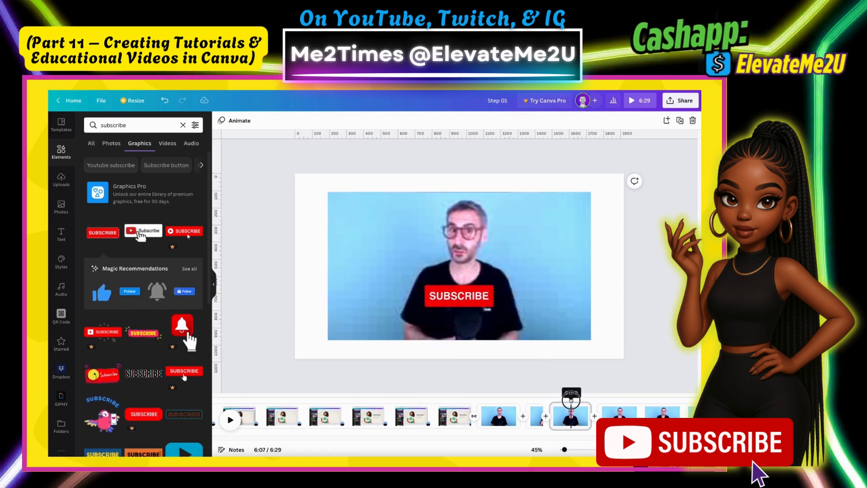
Replace the red SUBSCRIBE button with the animated pink and yellow subscribe graphic, placed over the presenter's chest
click(476, 303)
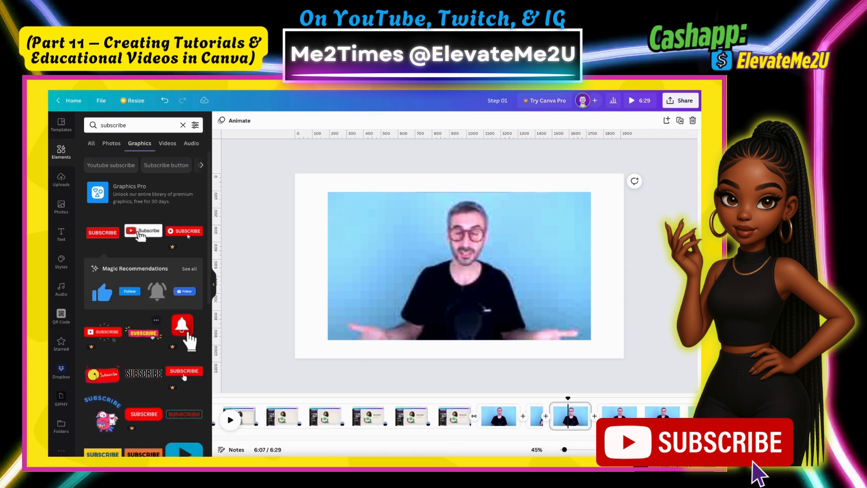
click(144, 333)
drag(308, 209, 441, 300)
Play back the closing section from the likes clip through the new subscribe graphic into the final clip
drag(568, 399, 538, 401)
key(space)
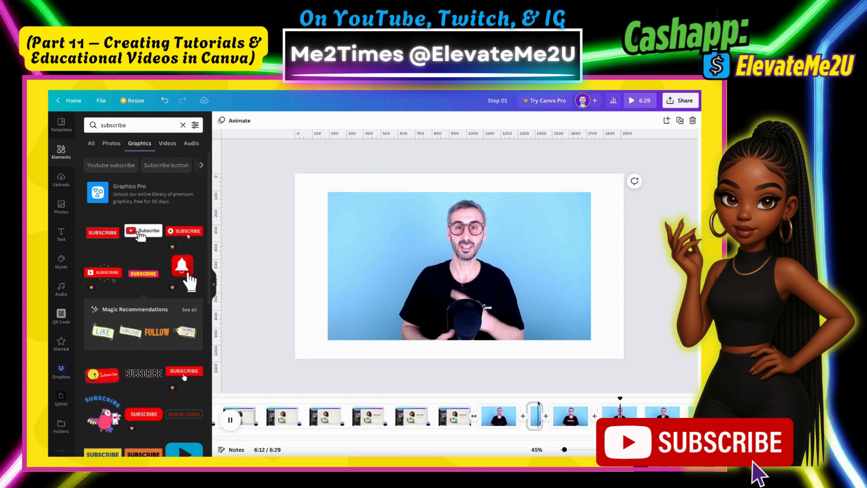
key(space)
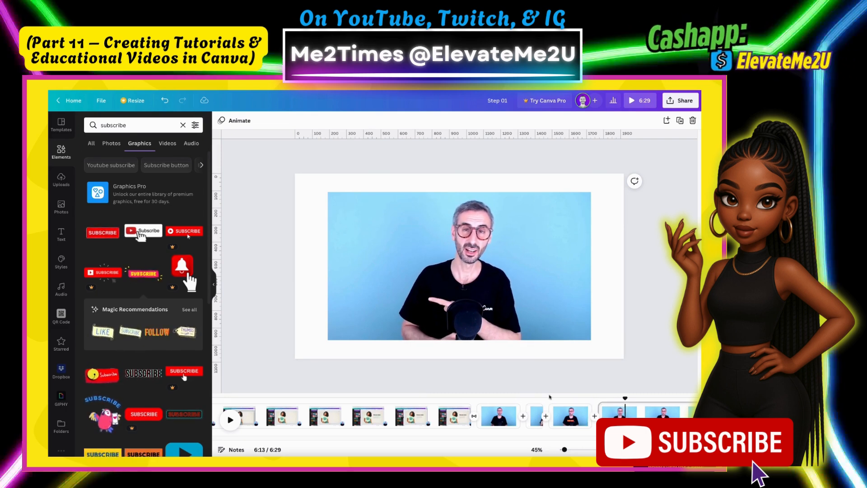
drag(626, 397, 597, 399)
key(space)
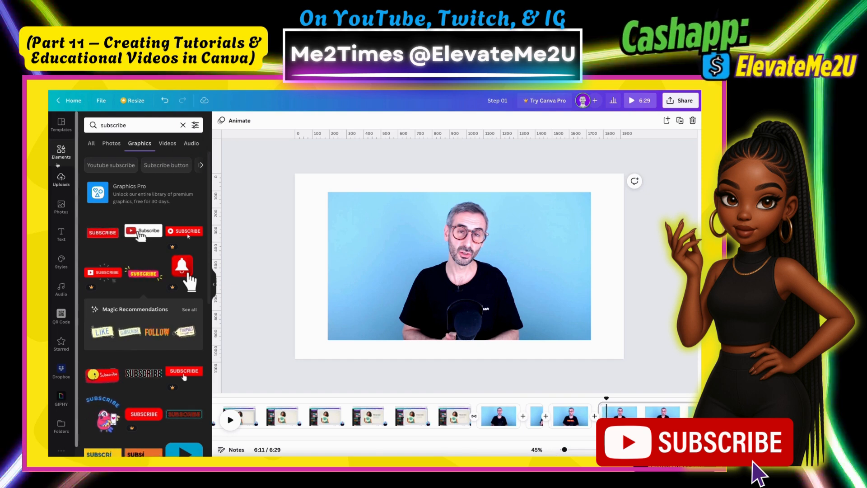
Search the design templates for "YouTube end screen" and browse through the results
click(62, 126)
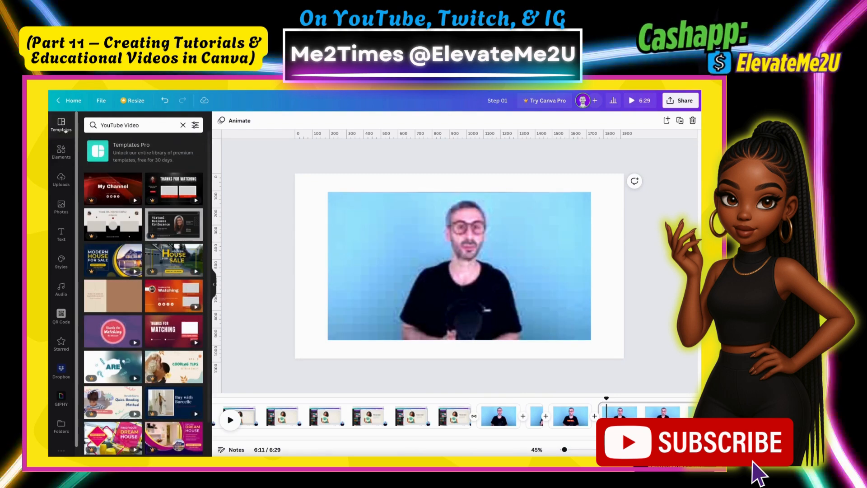
click(144, 126)
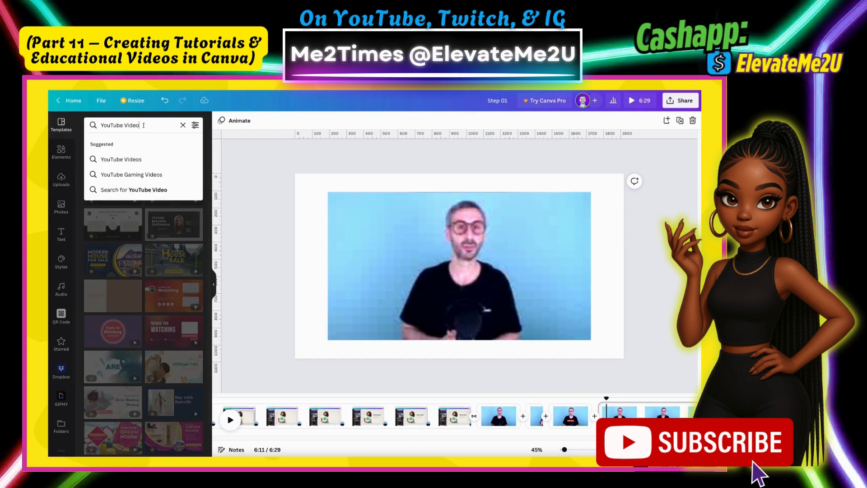
drag(140, 126, 119, 126)
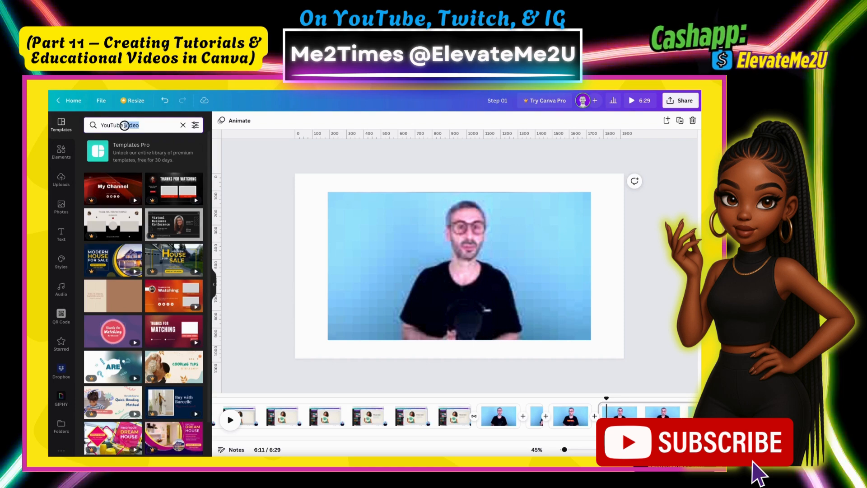
text(end screen)
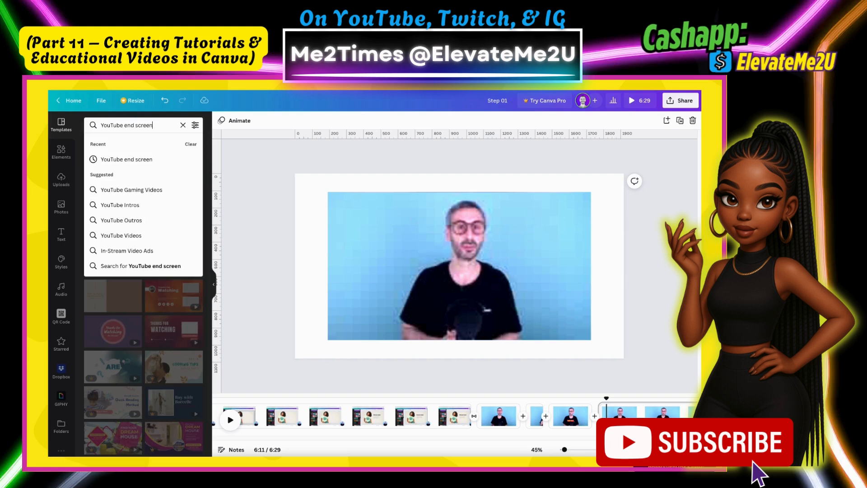
key(Return)
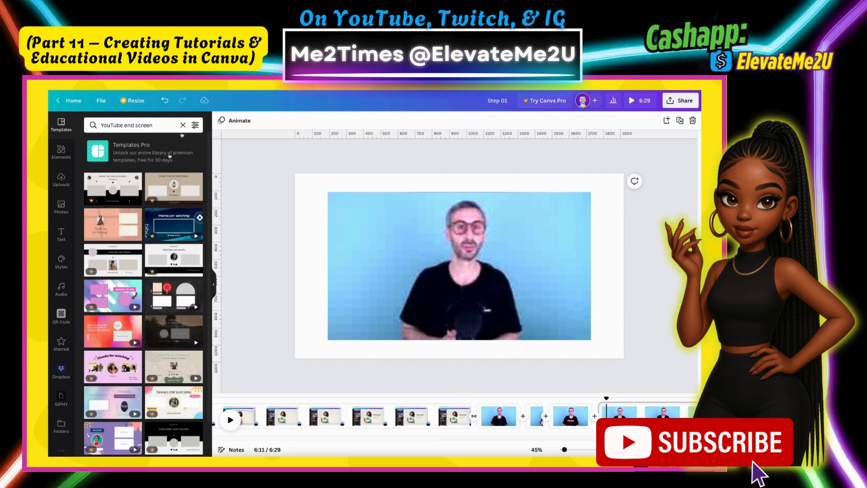
scroll(157, 268, down, 1)
scroll(155, 277, down, 6)
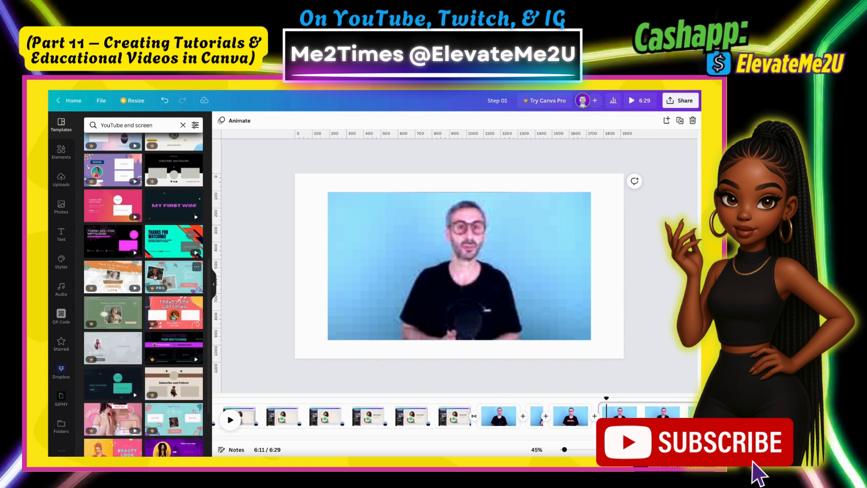
scroll(155, 277, down, 3)
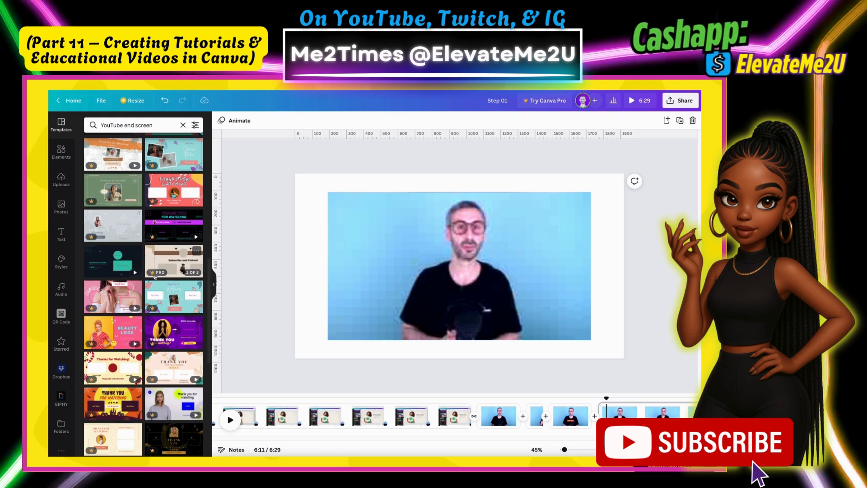
scroll(162, 278, down, 2)
scroll(171, 271, down, 3)
scroll(168, 261, down, 5)
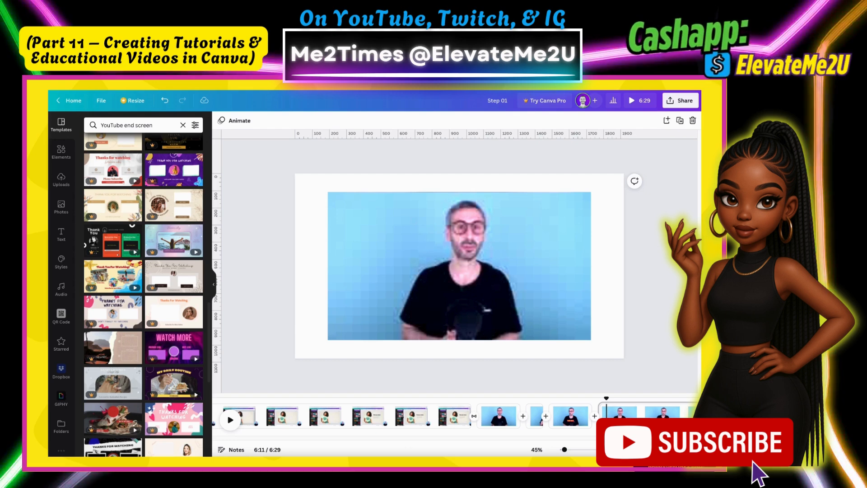
Add a blank page after the final presenter clip, paste the copied end-screen shapes onto it and make its background orange
scroll(452, 415, right, 3)
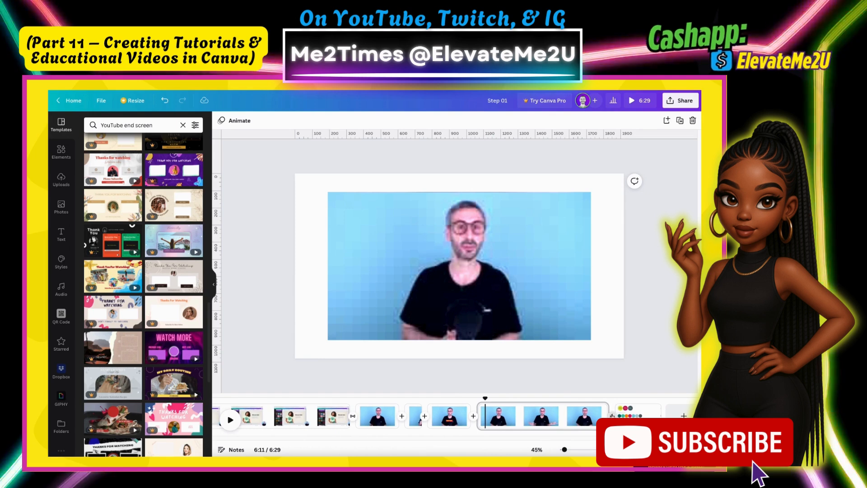
click(612, 415)
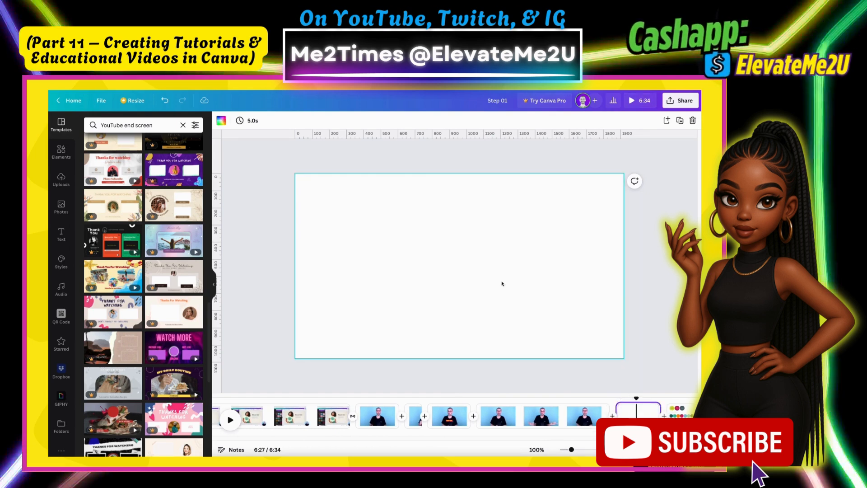
key(ctrl+v)
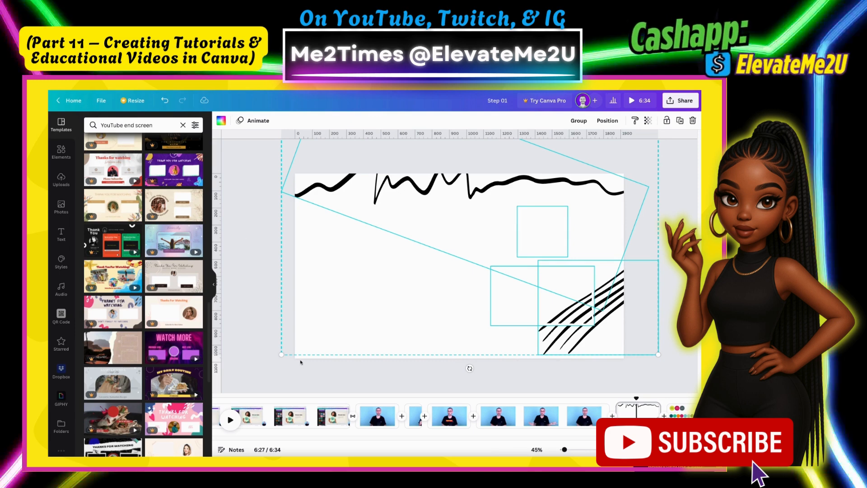
click(241, 161)
click(221, 120)
click(175, 206)
click(248, 248)
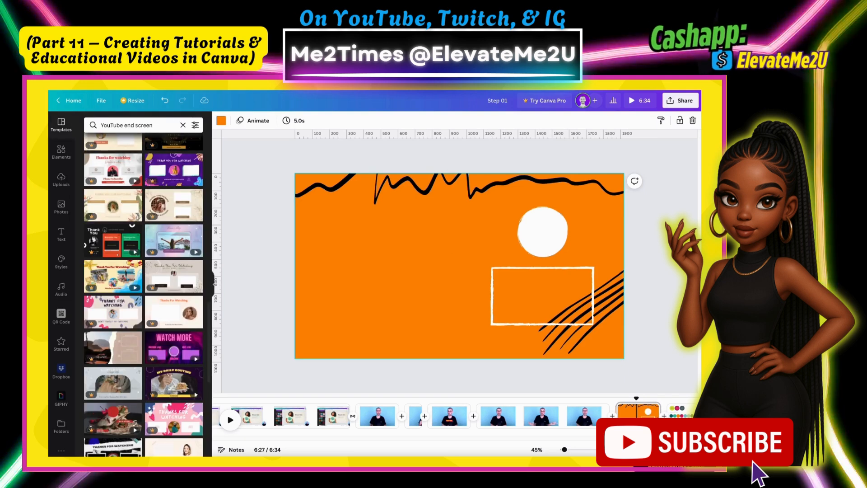
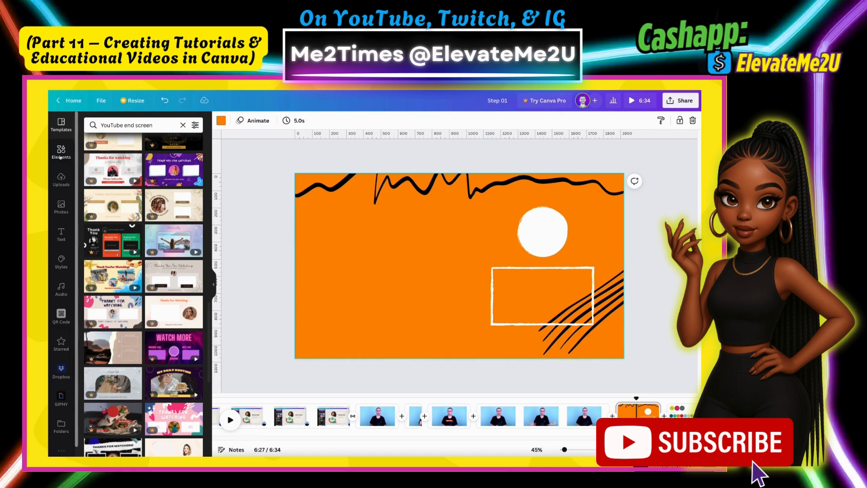
Add a single-cell grid to the orange end screen and shrink it to cover the left half of the page
click(60, 153)
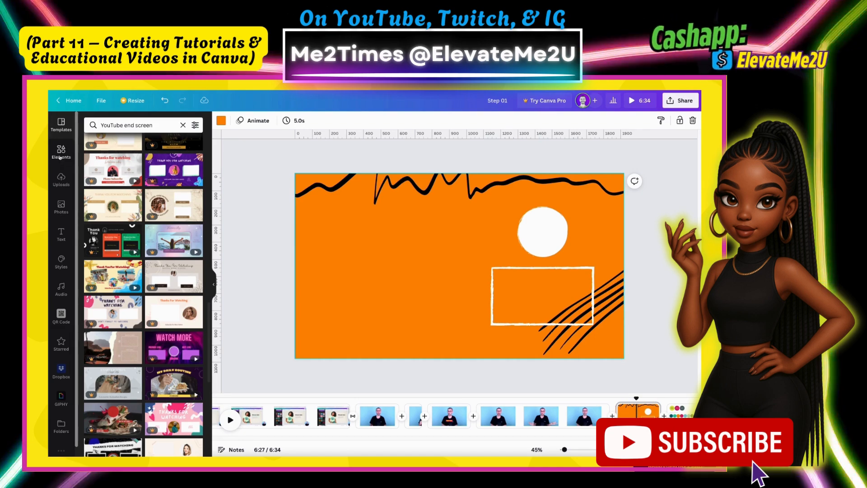
scroll(62, 452, down, 1)
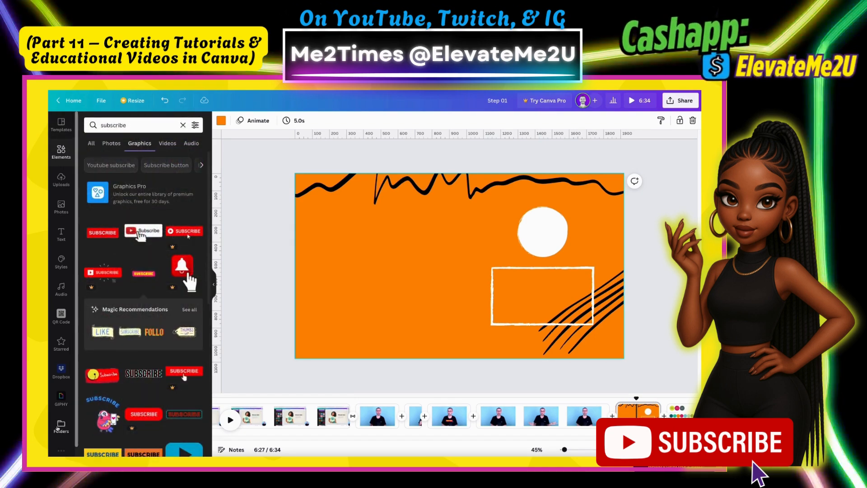
click(91, 143)
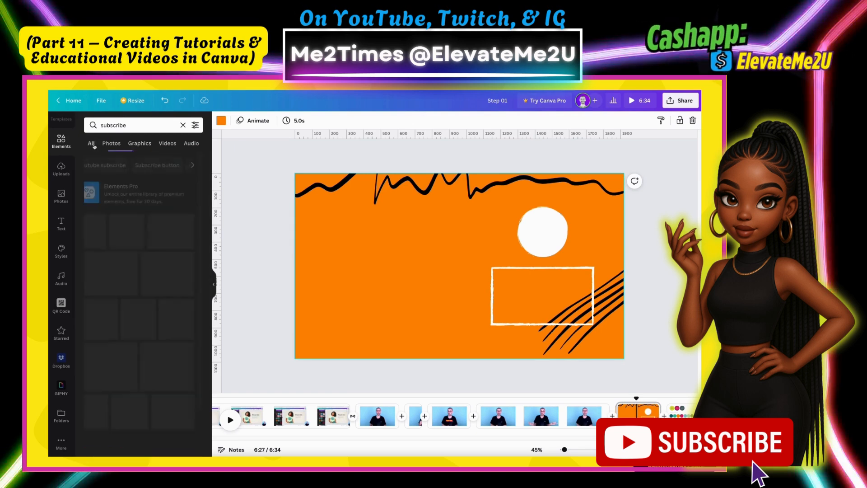
click(183, 125)
scroll(86, 384, down, 6)
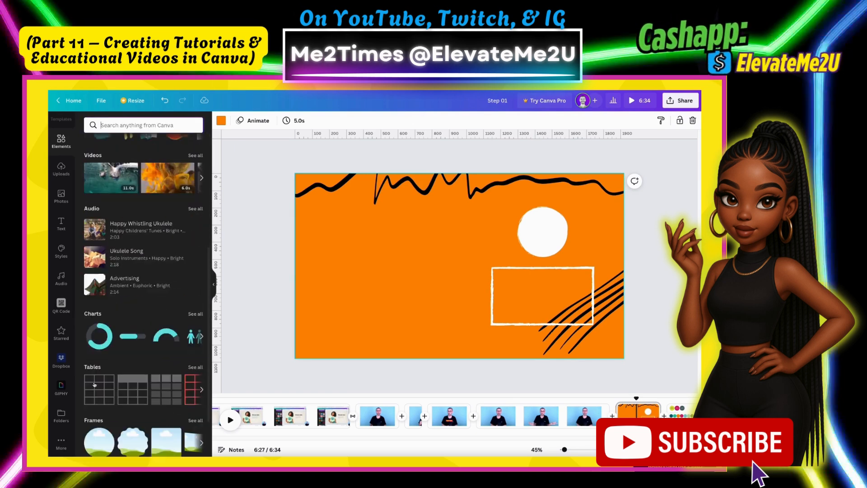
click(101, 434)
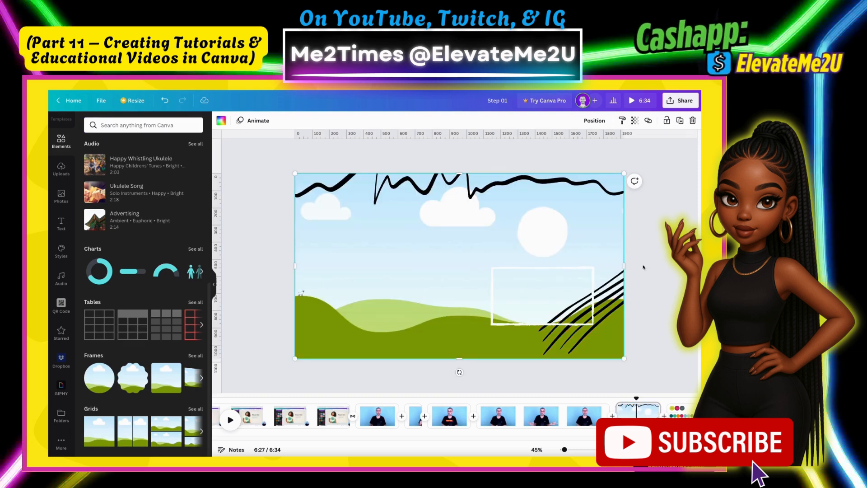
drag(617, 268, 458, 269)
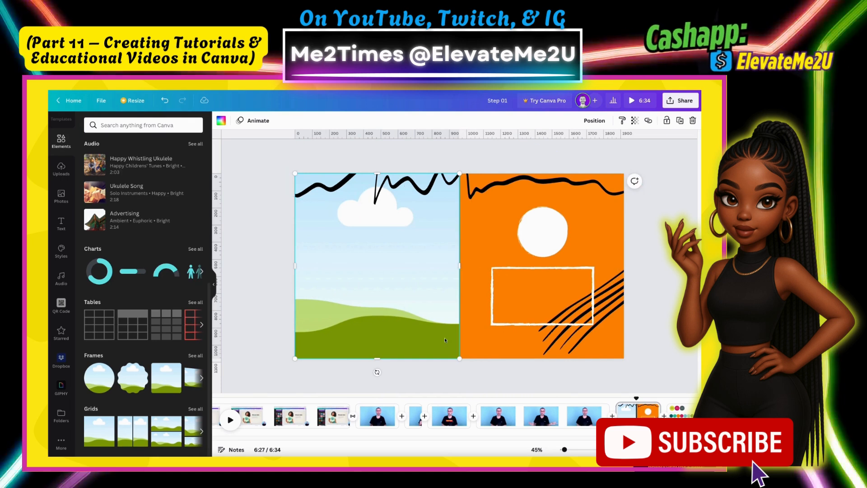
Copy the presenter's video from the preceding page and place it inside the end screen's grid
click(503, 416)
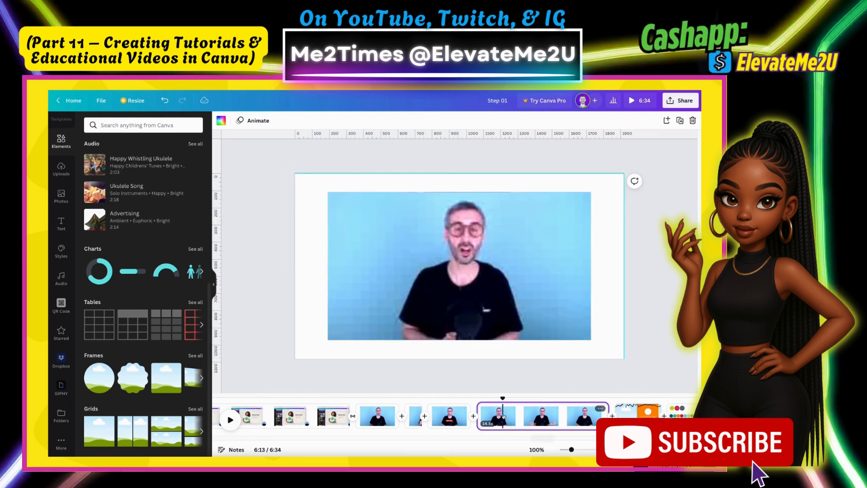
click(463, 289)
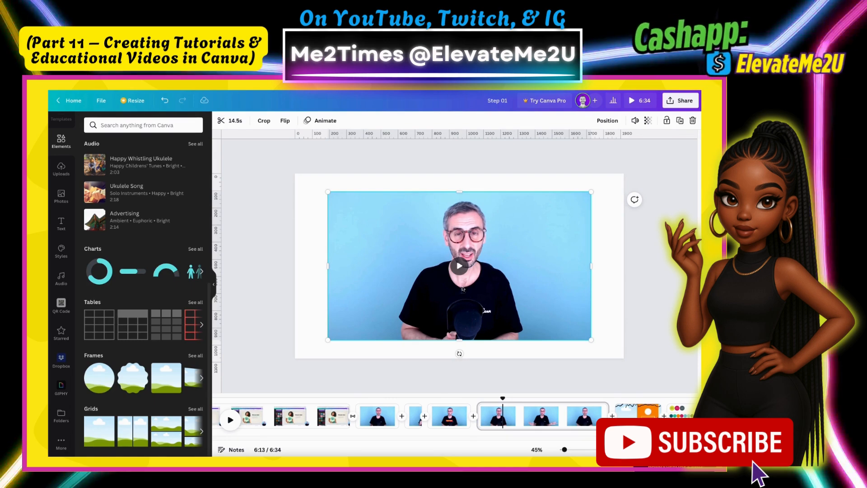
click(632, 414)
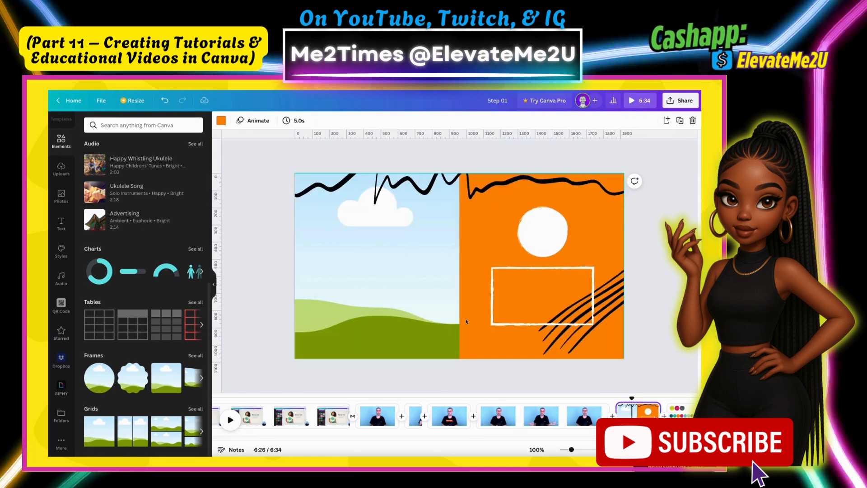
click(423, 303)
key(ctrl+v)
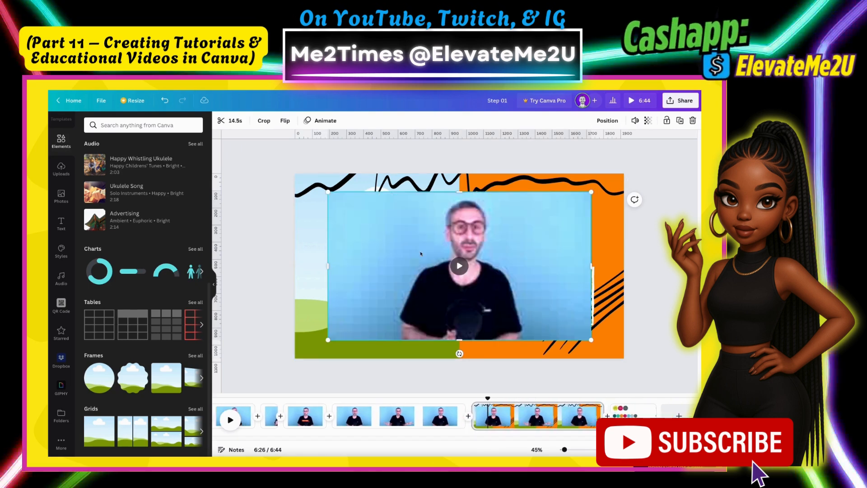
drag(401, 243, 400, 324)
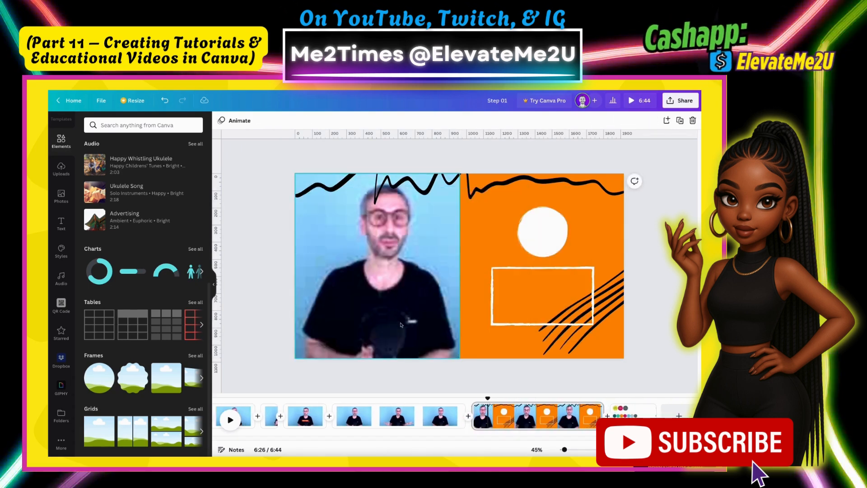
Play the presenter's video in the grid and pause it at the pointing gesture
click(384, 270)
click(383, 269)
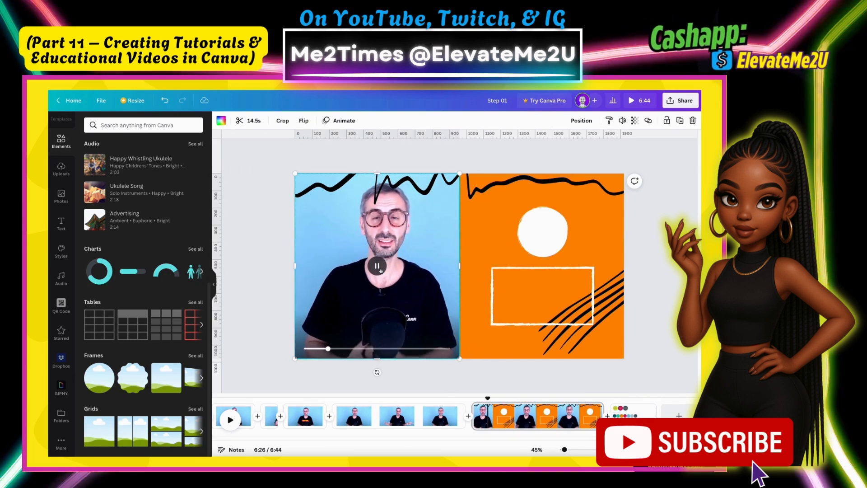
click(380, 270)
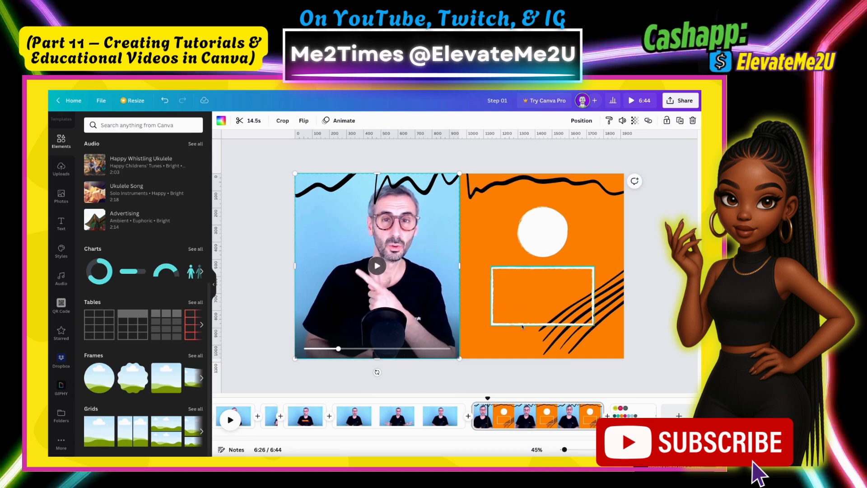
Mirror the end-screen layout: circle, rectangle and diagonal strokes on the left half, presenter's video on the right half
drag(671, 379, 507, 319)
click(495, 293)
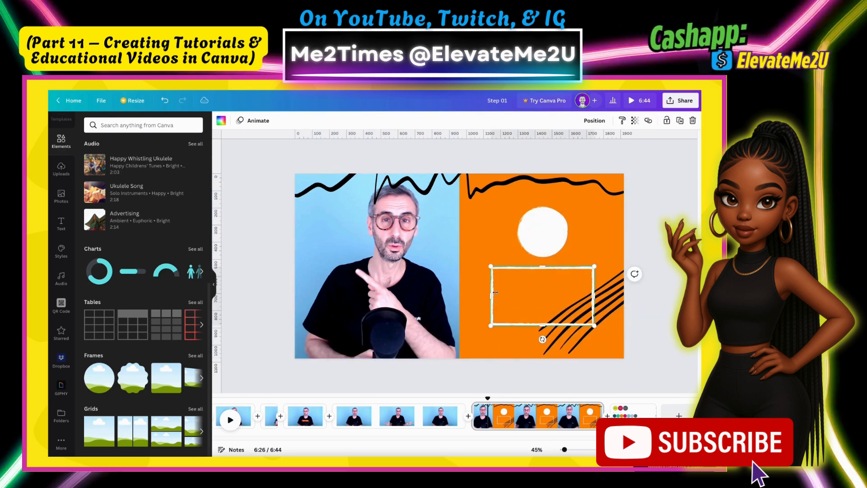
shift+click(550, 237)
drag(549, 240, 383, 239)
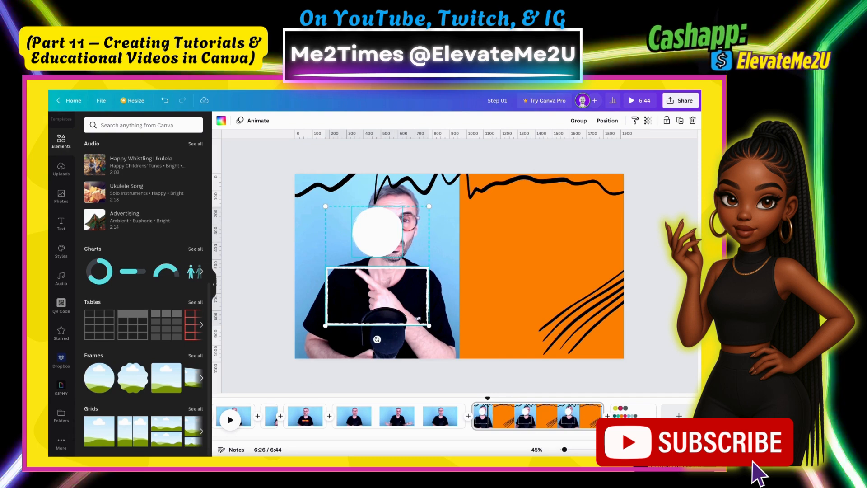
mouse_move(443, 347)
mouse_down()
mouse_move(604, 346)
mouse_move(423, 345)
mouse_move(310, 359)
mouse_move(290, 380)
mouse_up()
Move and rotate the black wavy line so it decorates only the top of the orange half
click(522, 180)
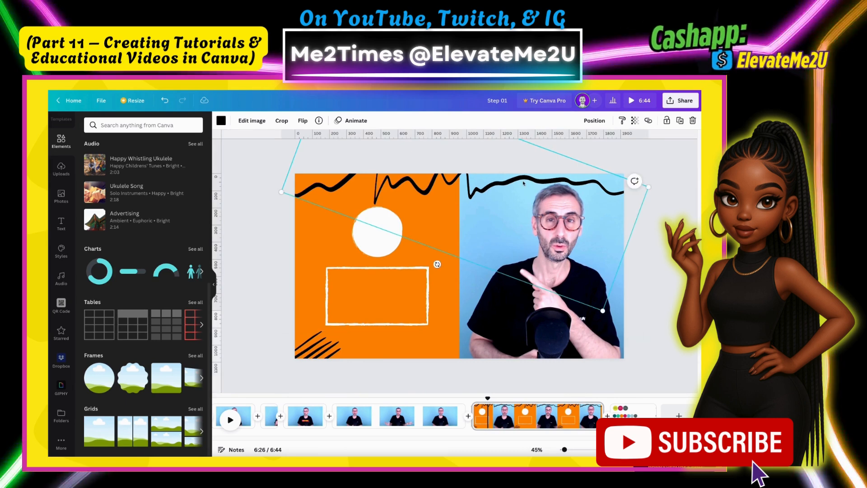
mouse_move(523, 182)
mouse_down()
mouse_move(523, 158)
mouse_move(523, 167)
mouse_up()
drag(438, 248, 466, 265)
drag(313, 220, 299, 201)
click(639, 333)
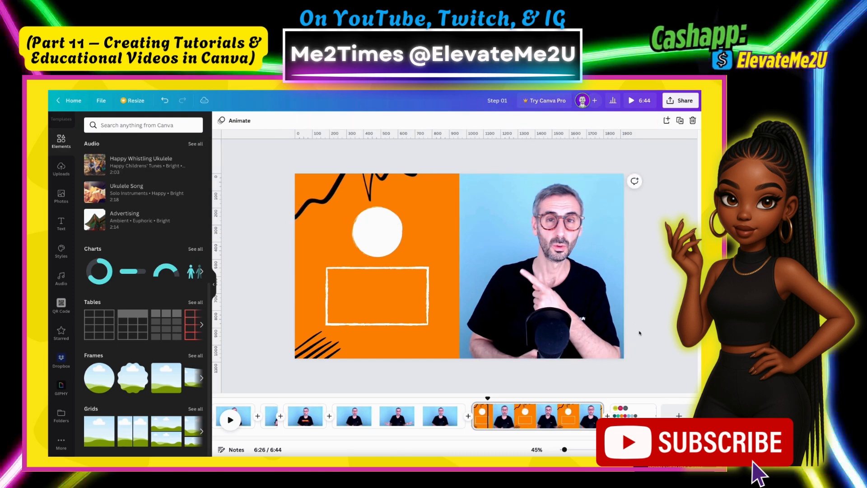
Swap the two placeholders on the orange half, putting the white rectangle above the white circle
click(382, 233)
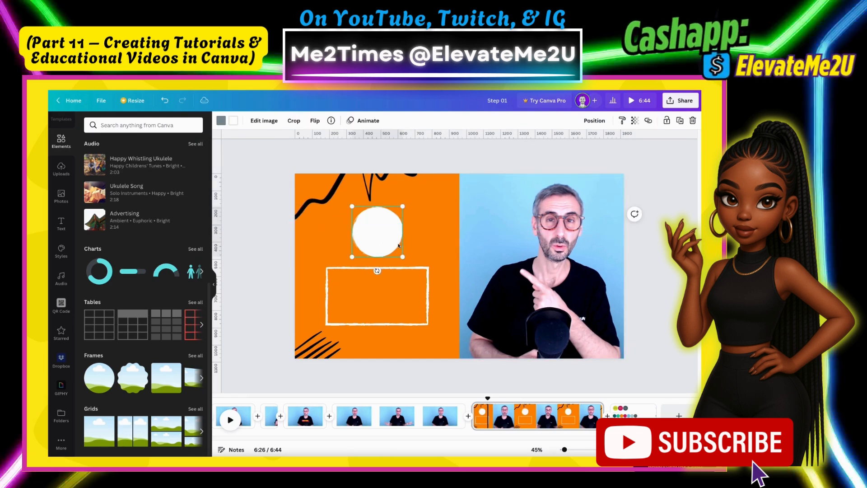
drag(383, 233, 382, 310)
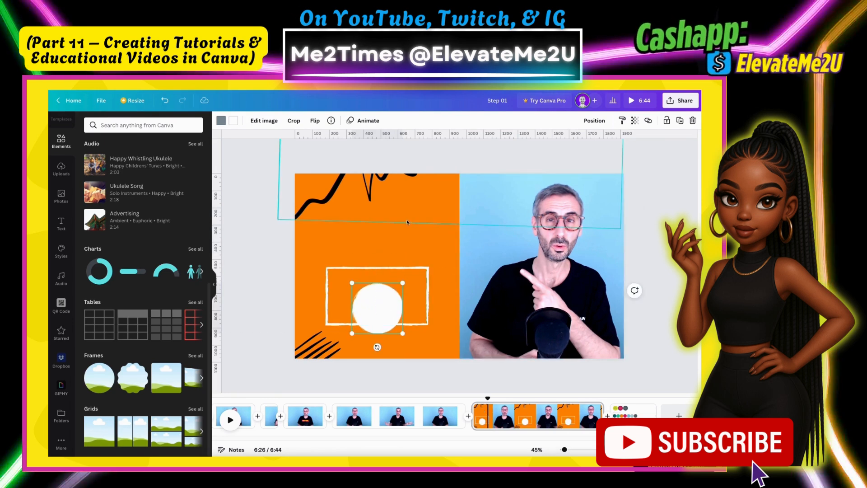
drag(419, 280, 421, 220)
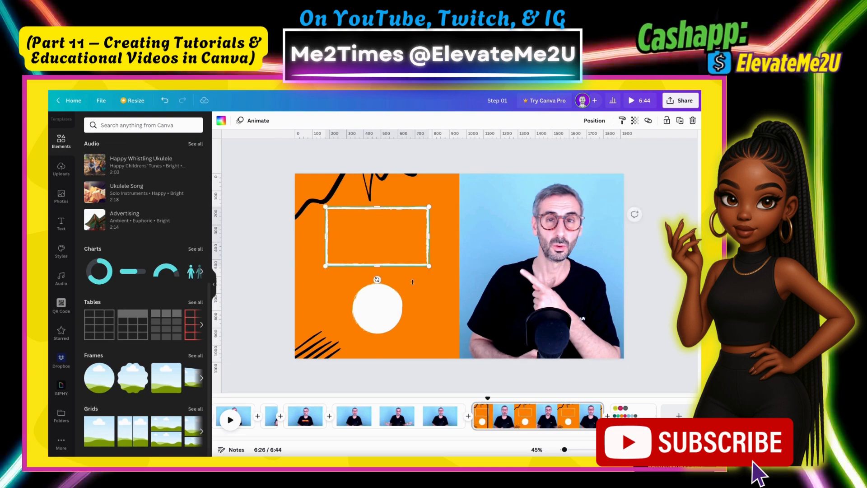
drag(384, 313, 383, 310)
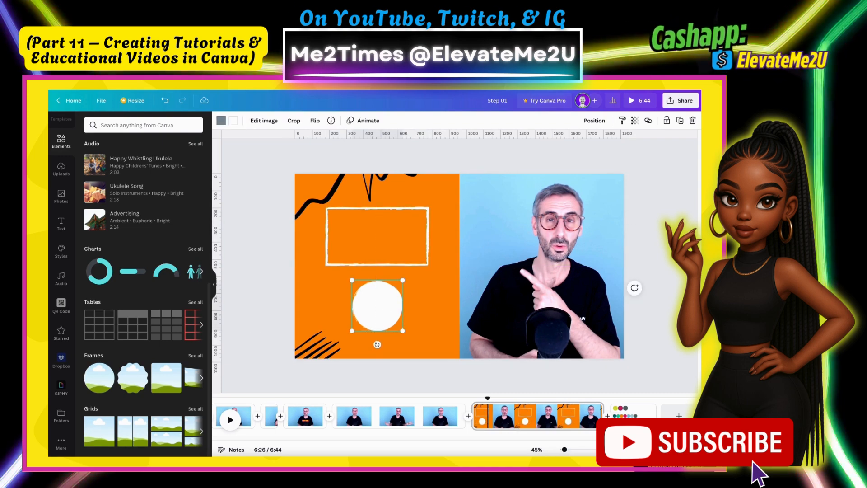
click(678, 306)
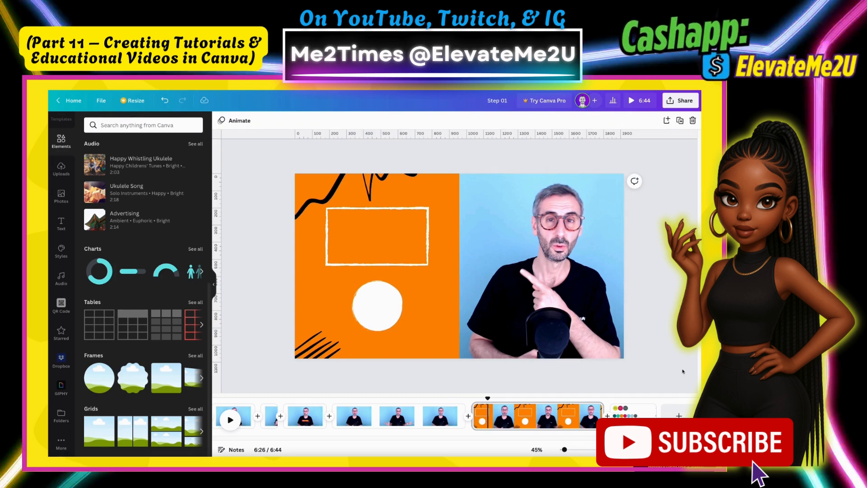
Delete the presenter clip just before the end screen and add a shortened, rightward Slide transition between the Subscribe clip and the end screen
click(429, 422)
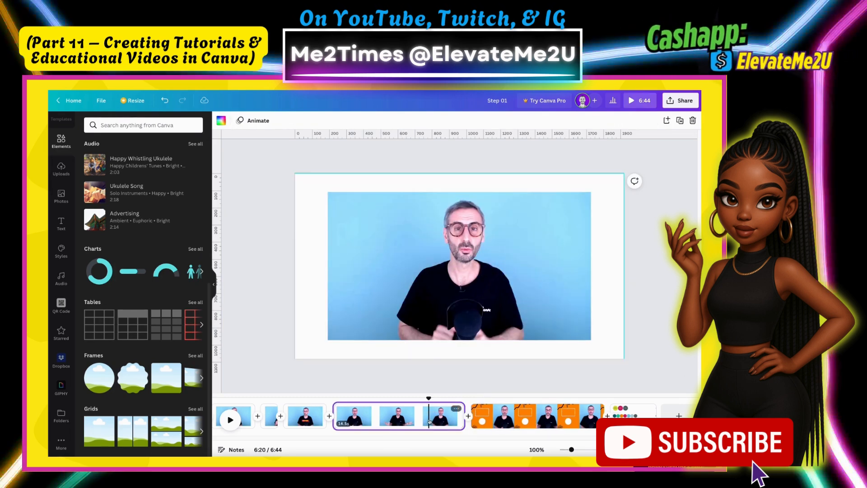
key(Delete)
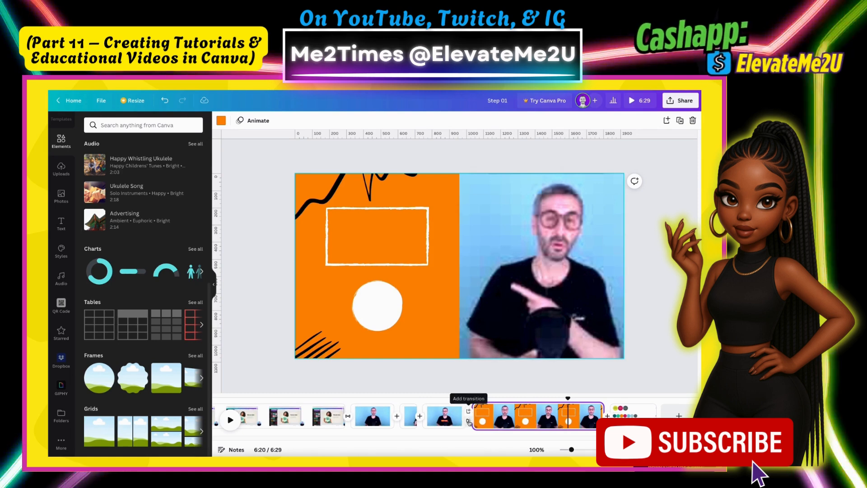
click(469, 421)
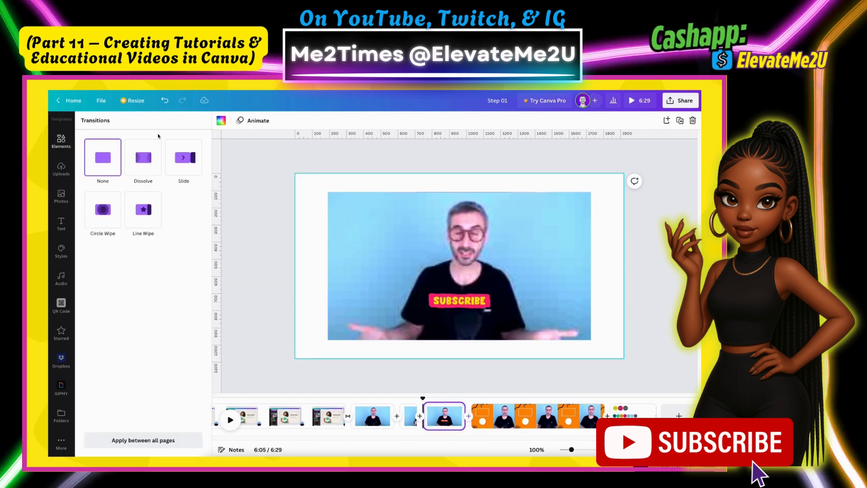
click(183, 158)
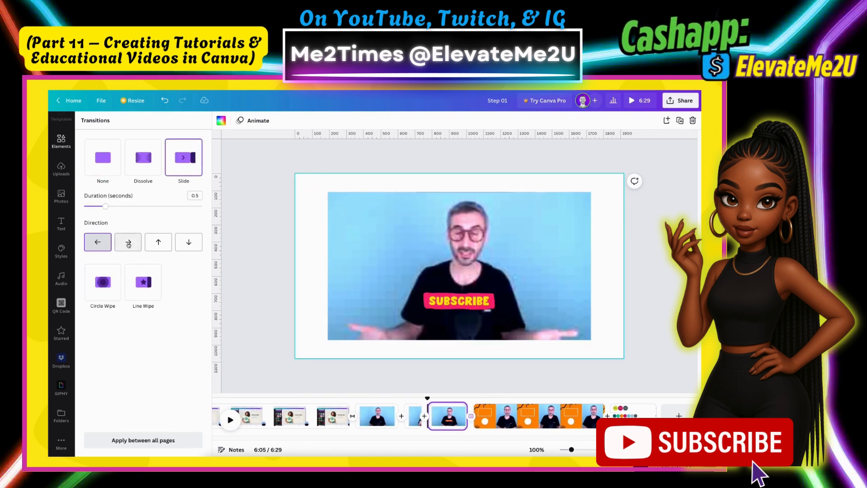
click(128, 243)
drag(112, 209, 89, 207)
Play the closing pages from the short clip before the Subscribe clip through the end screen
click(414, 415)
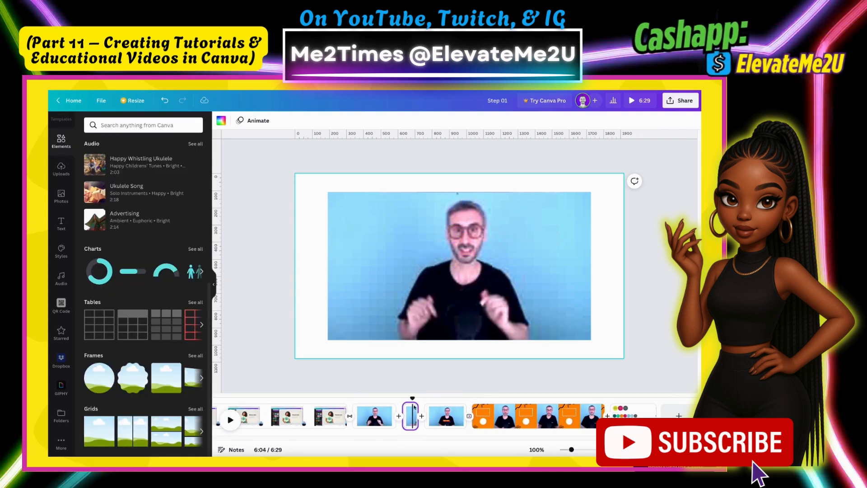
click(232, 422)
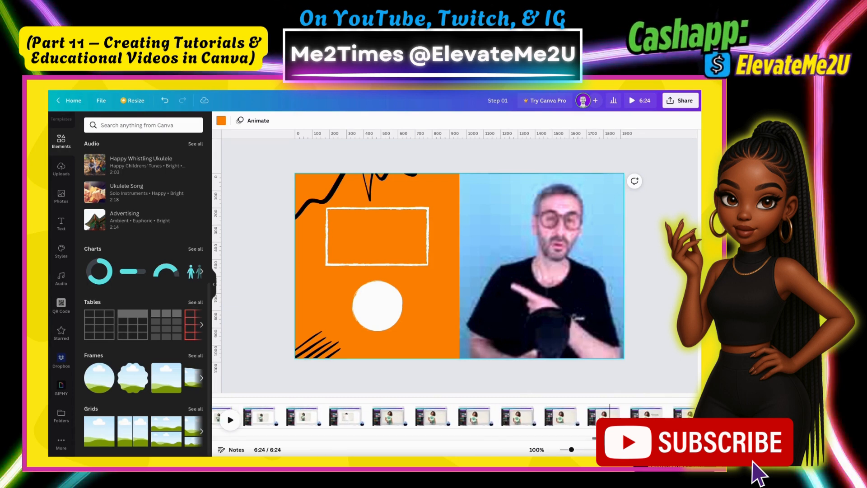
Set the presenter's video as the full-page background on the opening clip and on the second presenter clip
scroll(253, 431, left, 10)
scroll(254, 431, left, 5)
click(275, 413)
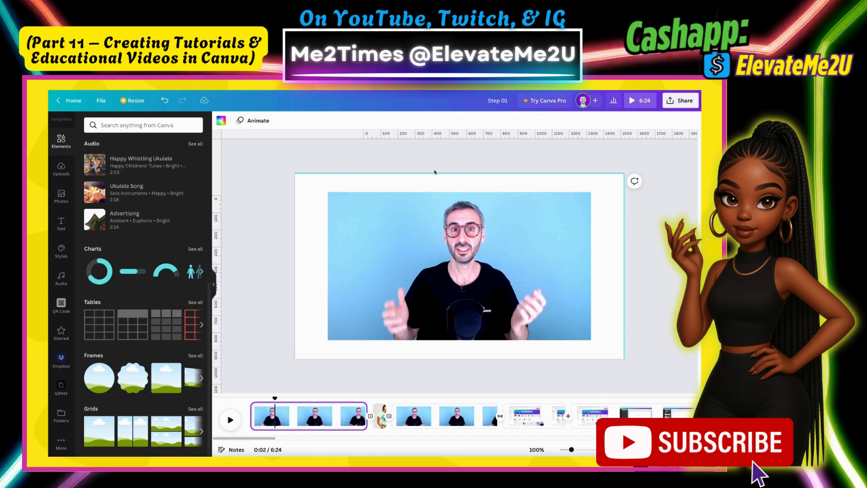
click(532, 271)
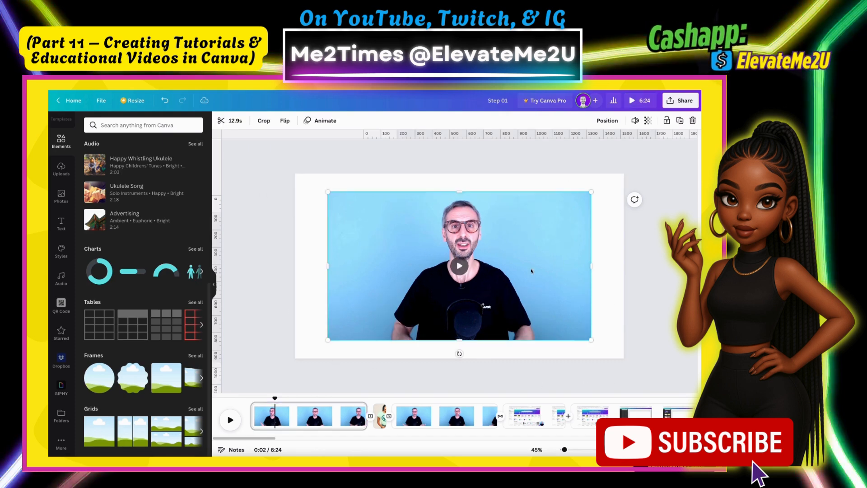
right_click(531, 271)
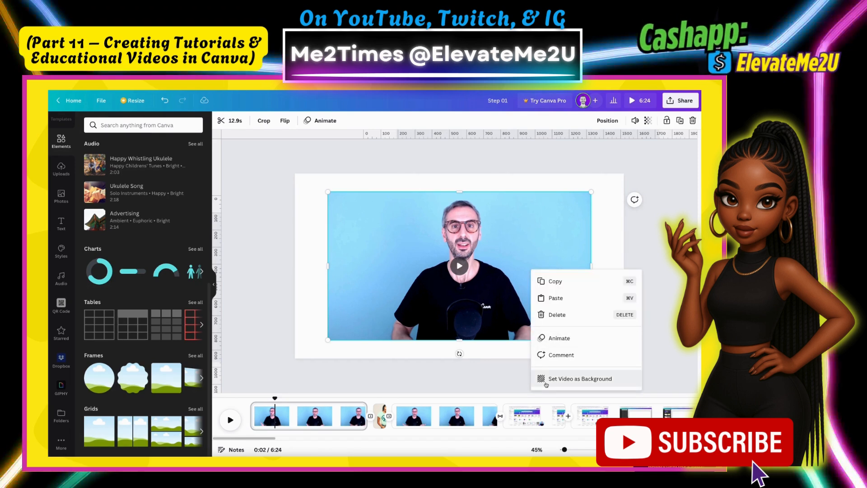
click(546, 382)
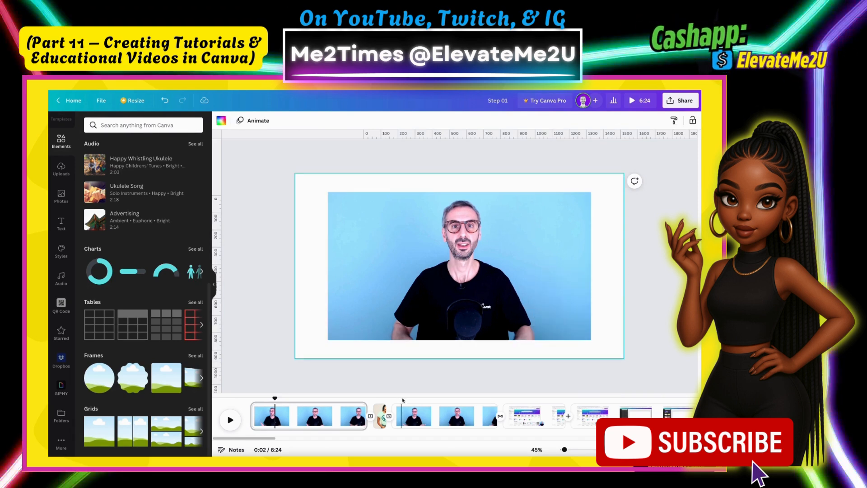
right_click(557, 329)
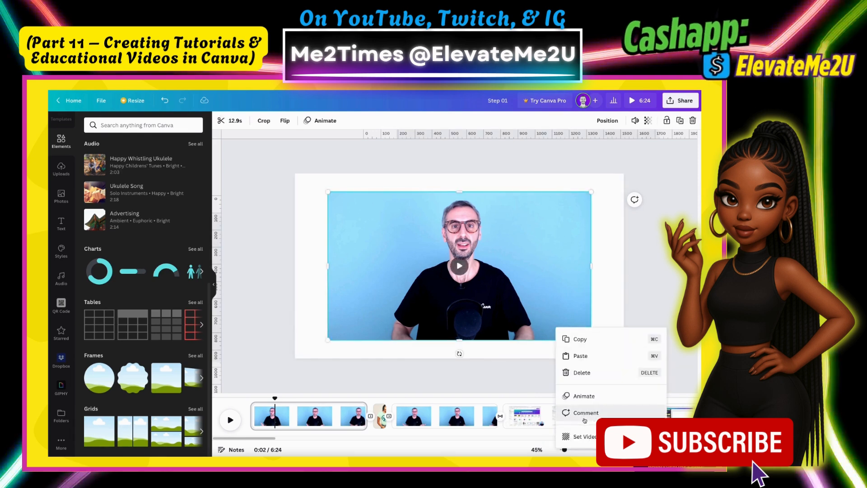
click(584, 436)
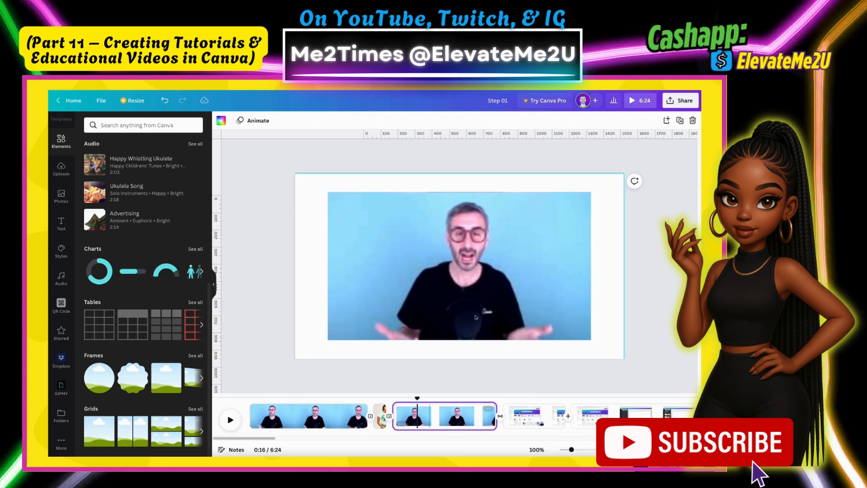
right_click(475, 317)
click(507, 430)
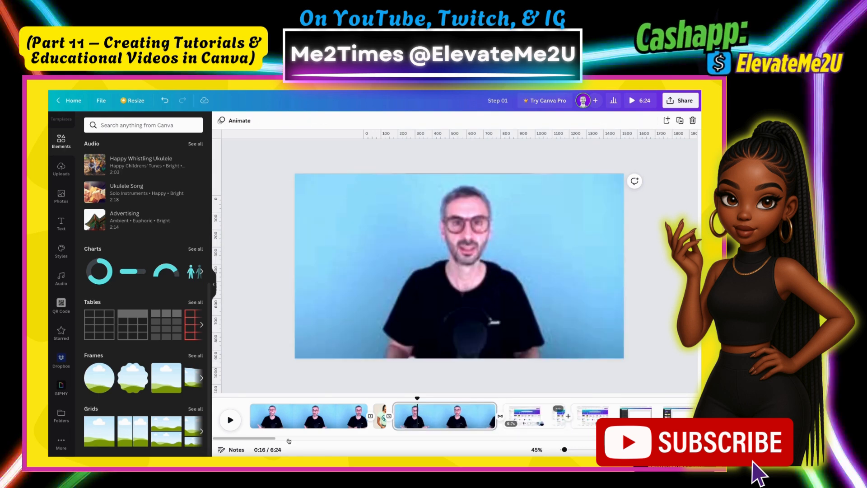
Set the screen recording as the video background on the two consecutive Canva home page clips after the intro
drag(248, 439, 271, 439)
click(338, 416)
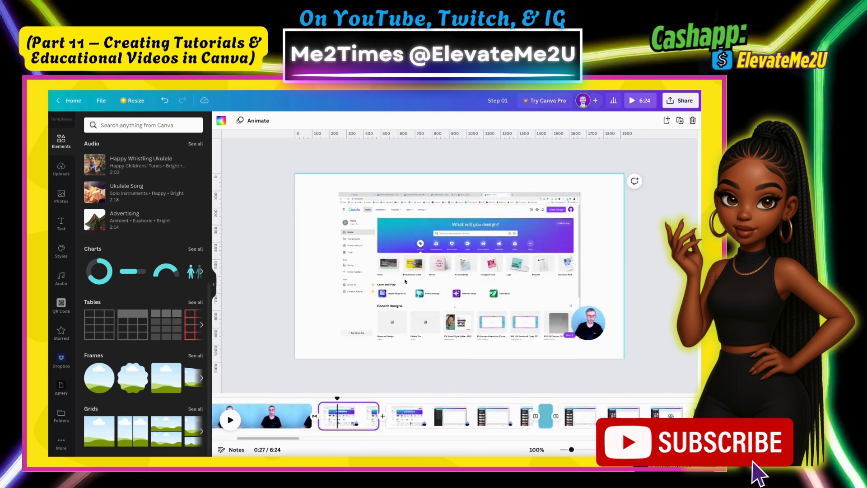
right_click(433, 292)
click(451, 439)
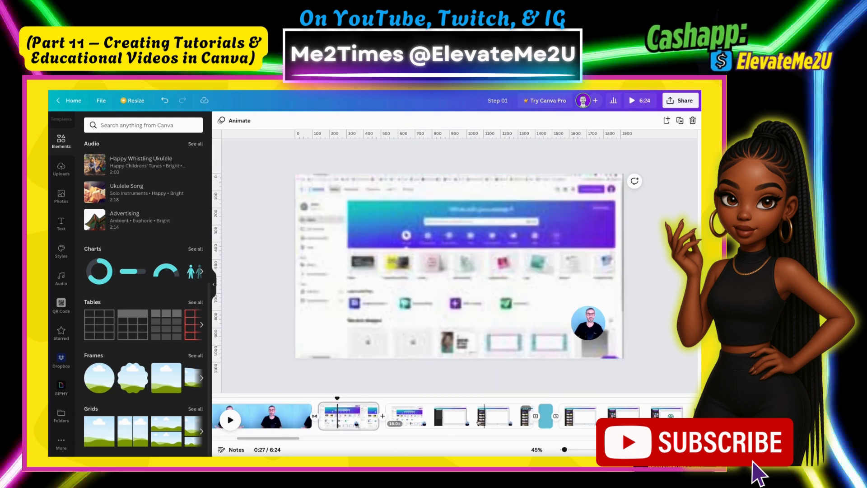
click(409, 415)
click(532, 319)
right_click(532, 319)
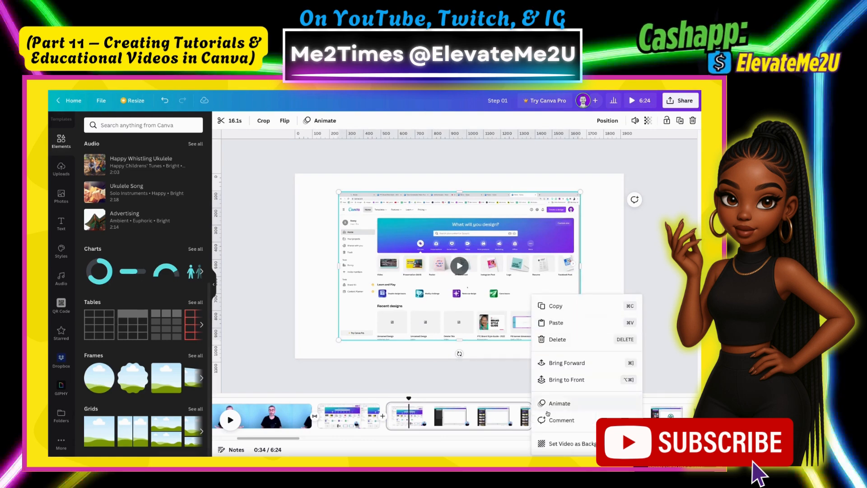
click(564, 443)
Set the screen recordings as video backgrounds on the blank-canvas clip at 0:52 and the logo upload clip at 1:09
click(583, 416)
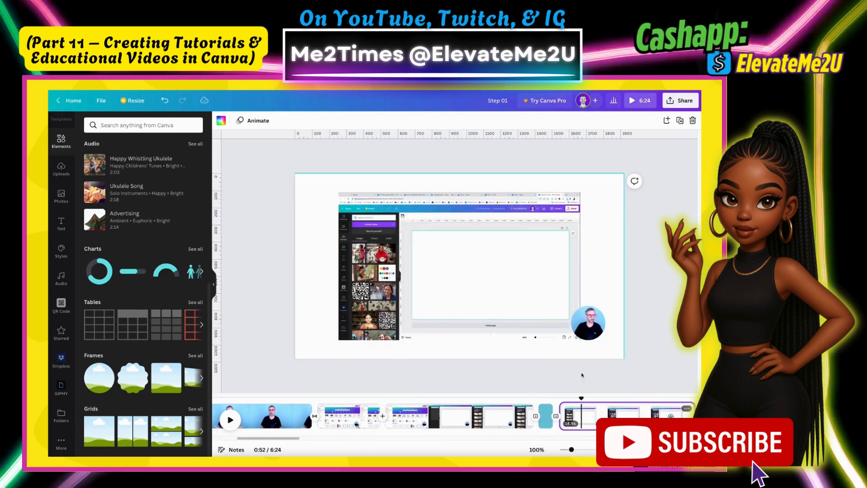
right_click(533, 295)
click(552, 445)
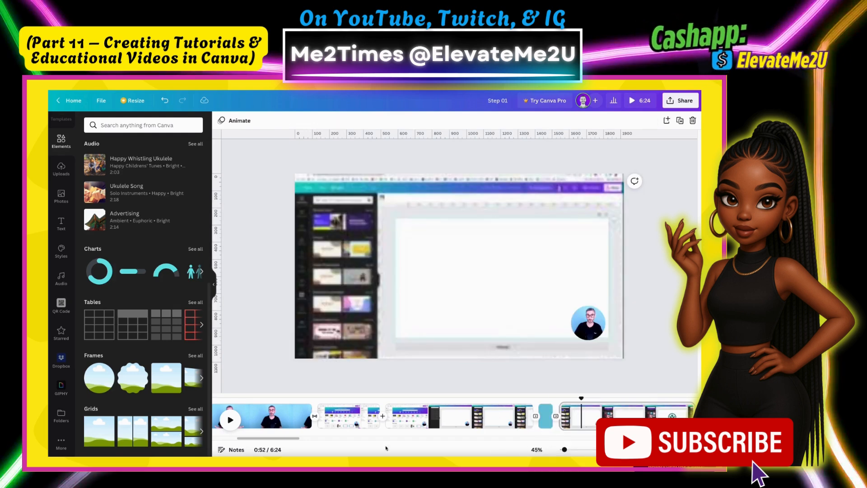
drag(255, 438, 299, 439)
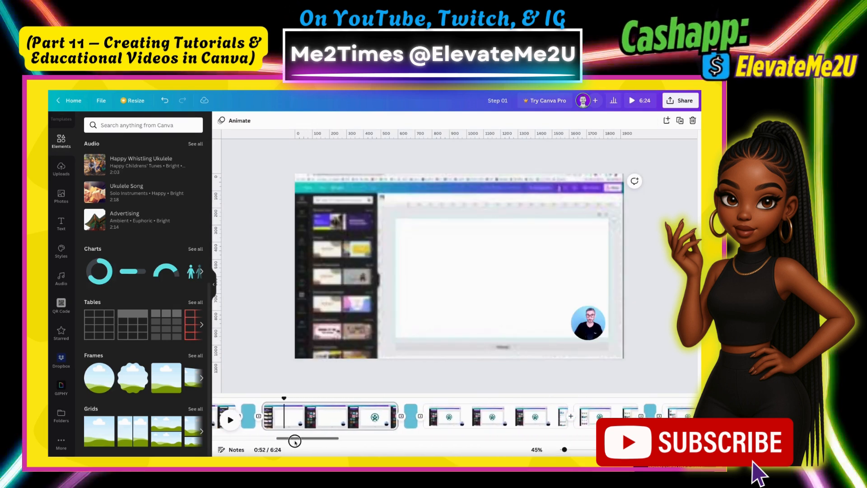
click(456, 416)
right_click(498, 300)
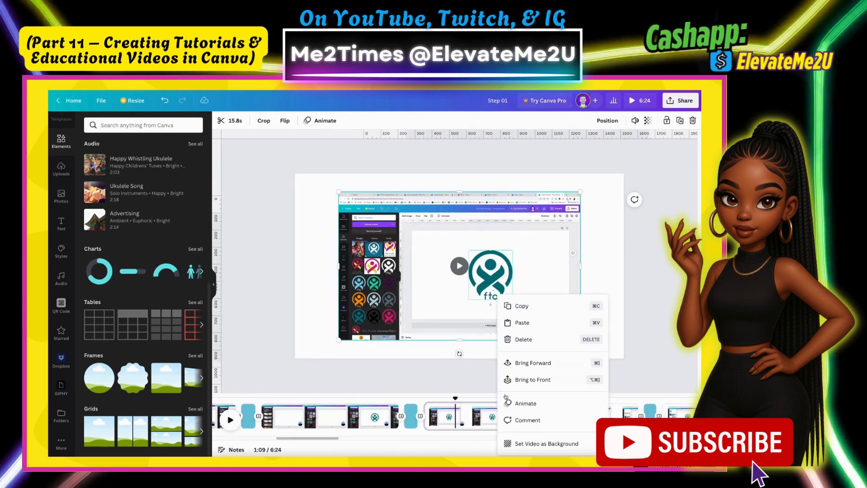
click(519, 444)
Set the screen recordings as video backgrounds on the image-editing clip at 1:24 and the mockup selection clip at 1:32
drag(319, 439, 335, 439)
click(473, 425)
click(493, 289)
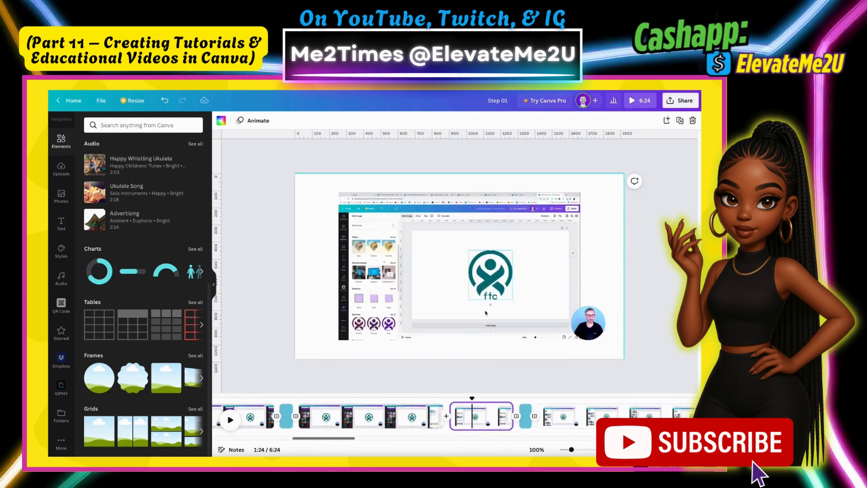
right_click(486, 296)
click(519, 444)
click(550, 428)
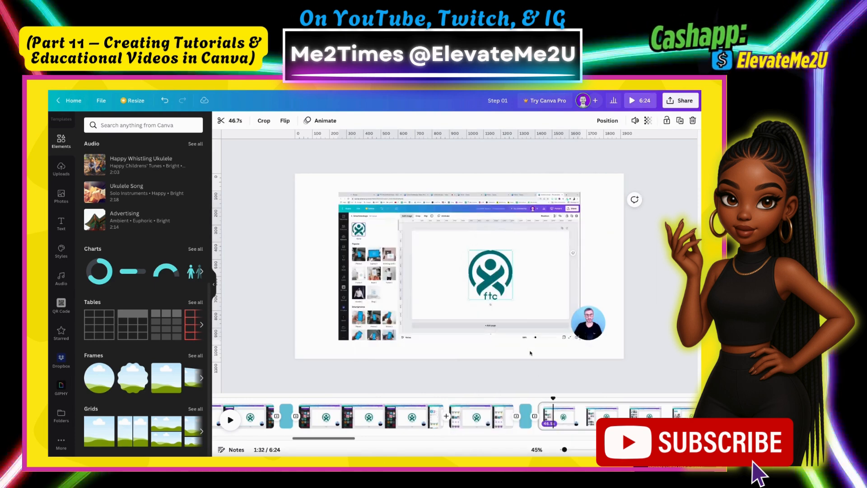
right_click(522, 316)
click(542, 444)
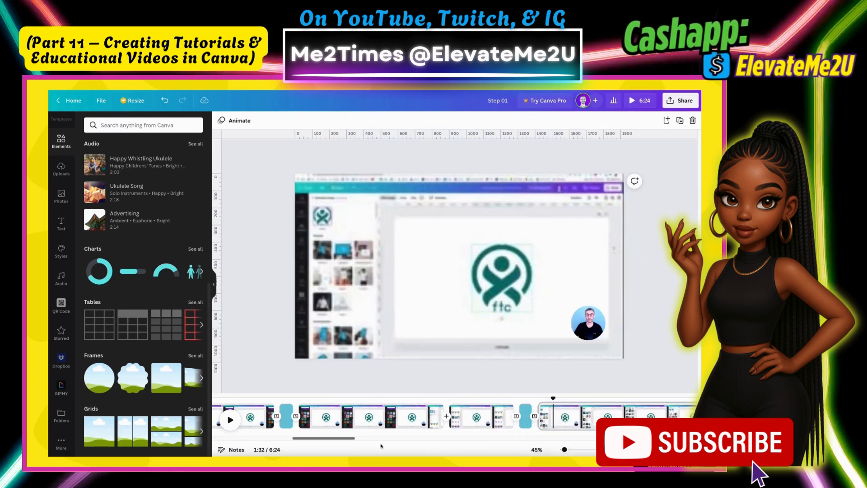
Set the screen recording as the video background on the T-shirt mockup clip at 2:21
drag(315, 442, 389, 443)
click(475, 415)
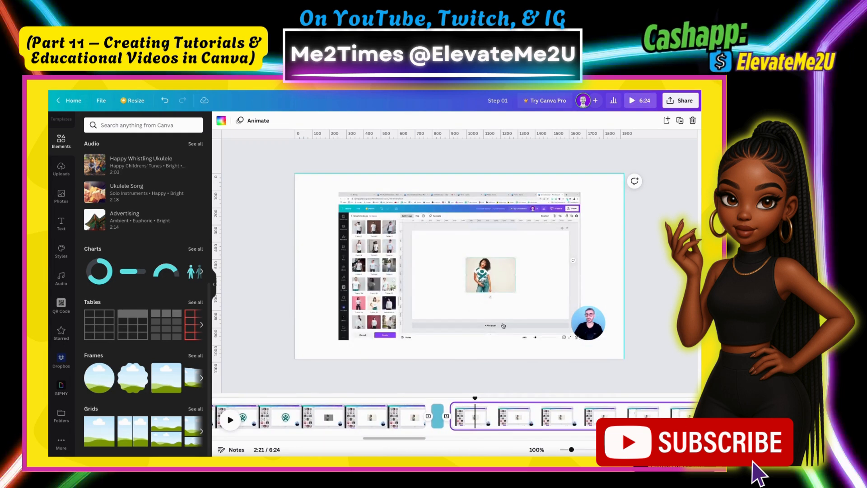
right_click(503, 325)
click(540, 442)
drag(416, 442, 438, 442)
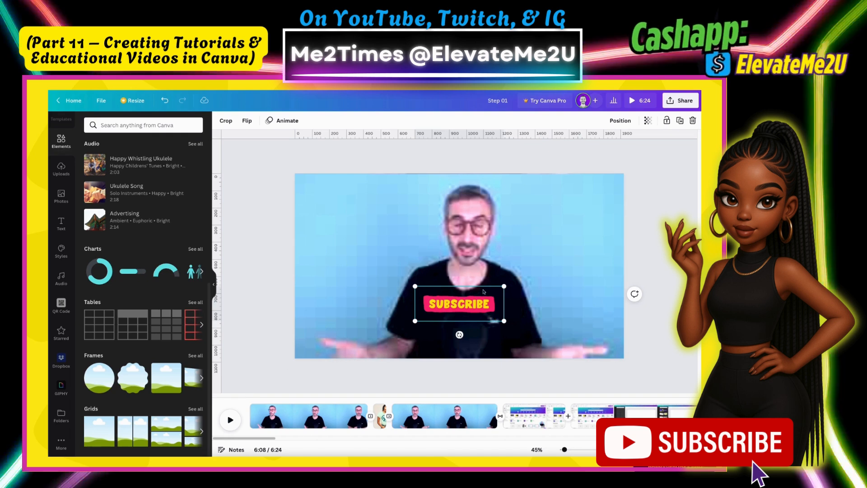
Review the download settings for exporting all 23 pages as MP4 Video and close them without downloading
click(651, 242)
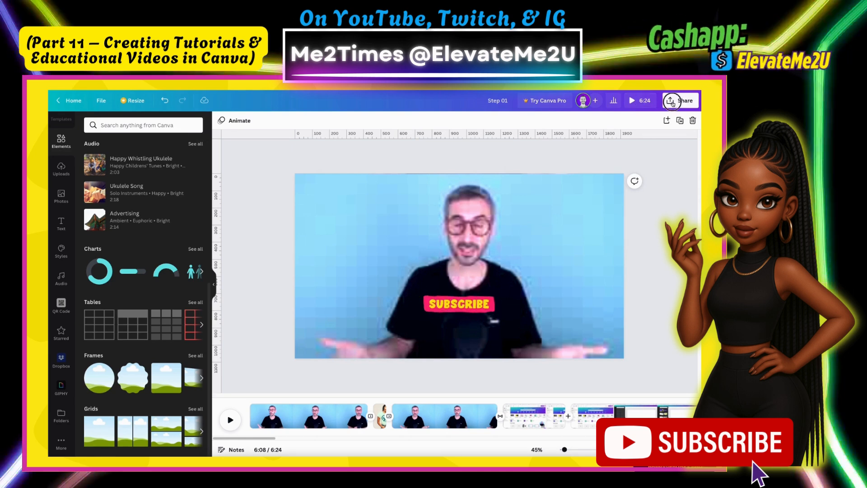
click(672, 102)
click(584, 280)
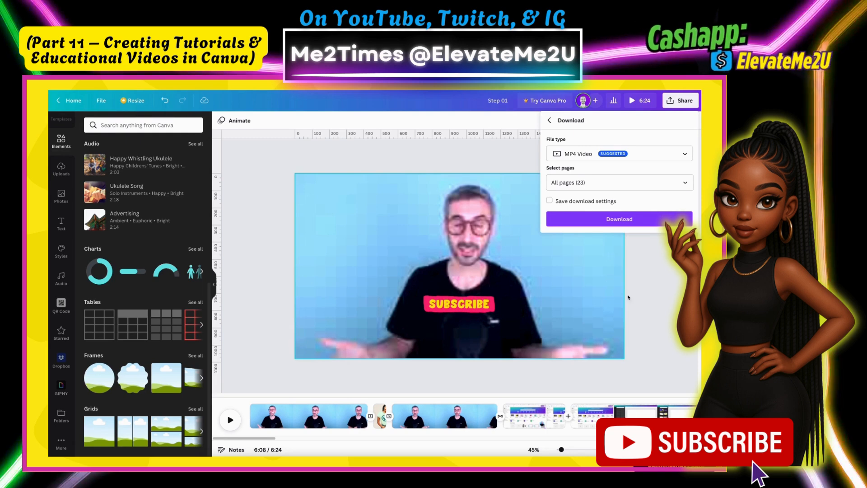
click(647, 311)
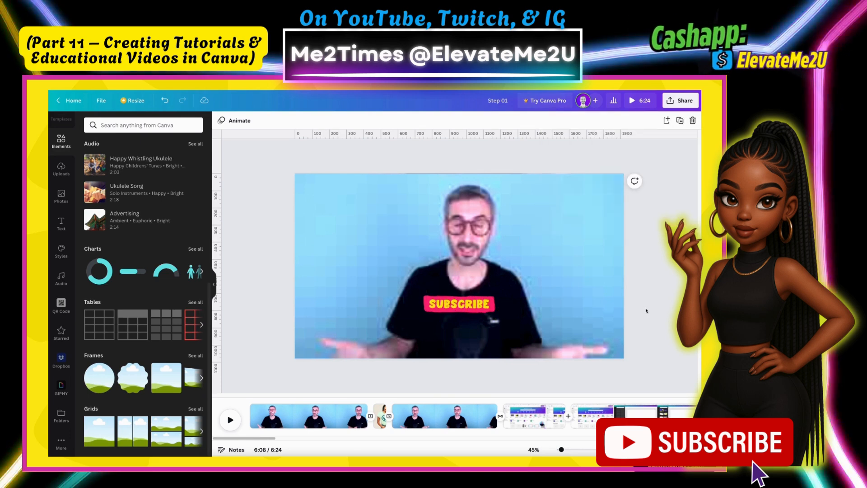